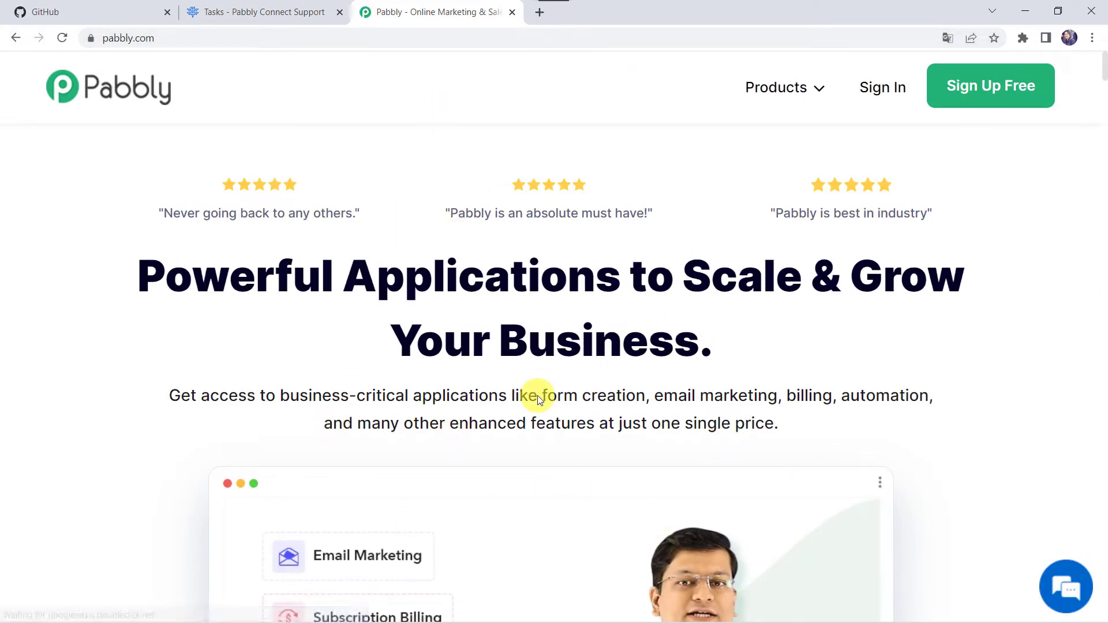
Open the Pabbly Connect product page, sign in to the account, and access the Pabbly Connect dashboard
mouse_move(809, 94)
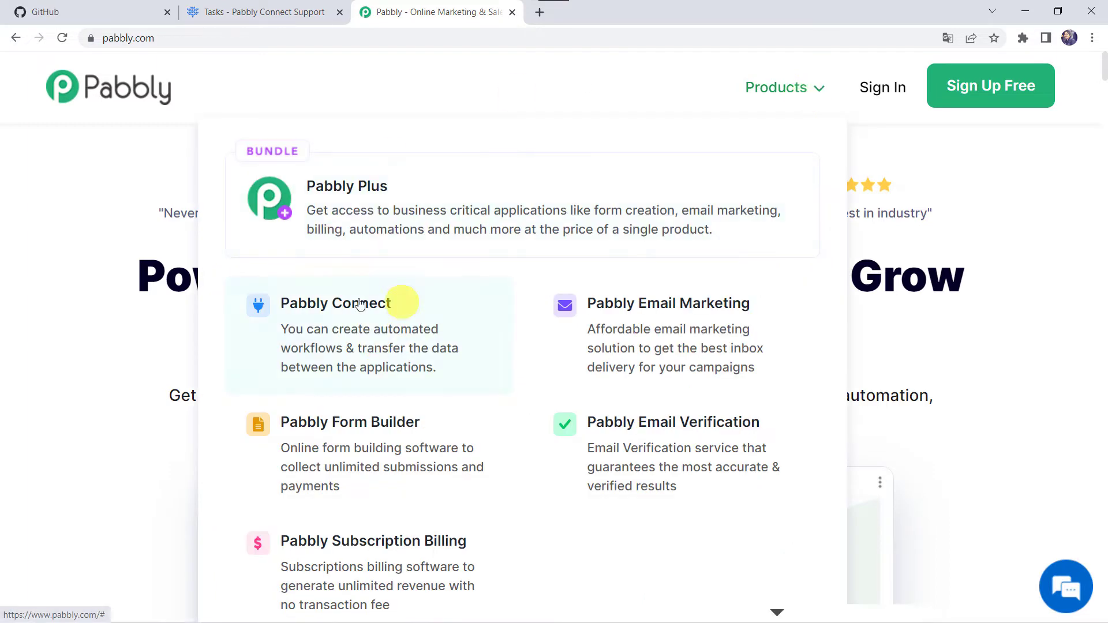
left_click(353, 339)
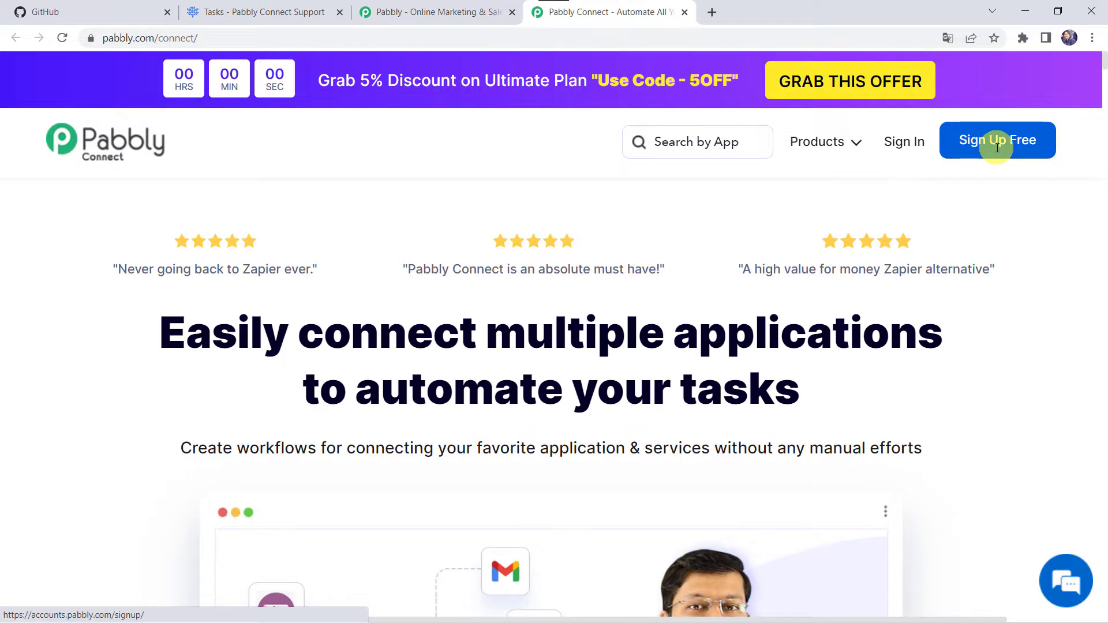
left_click(906, 151)
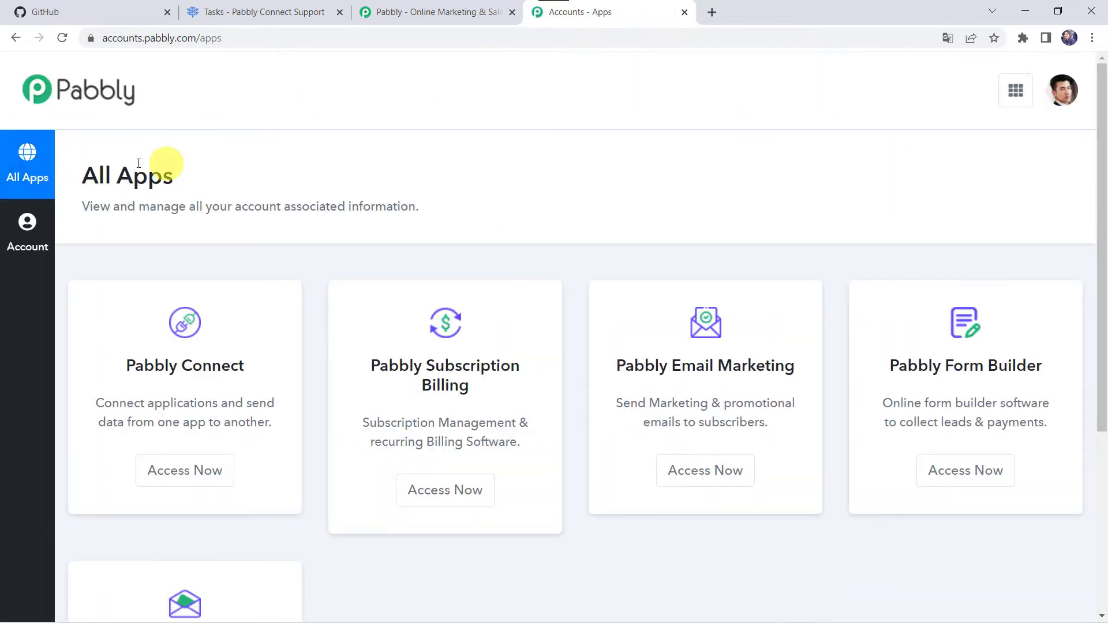
left_click(205, 481)
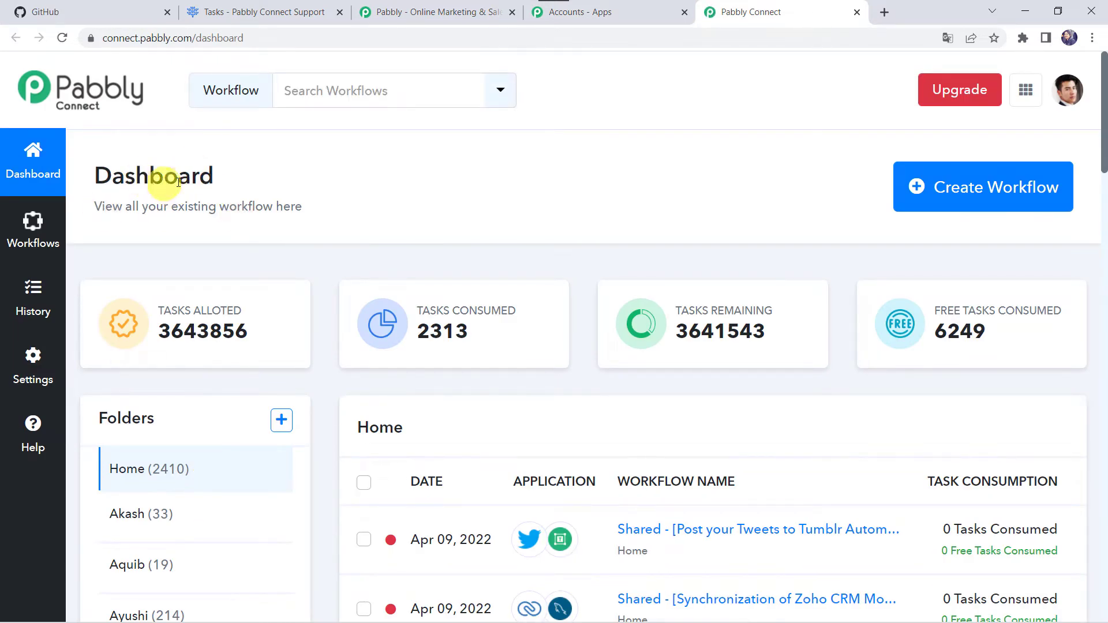
Create a new workflow named "GitHub to Freedcamp Integration" from the dashboard
scroll(716, 459, "down", 6)
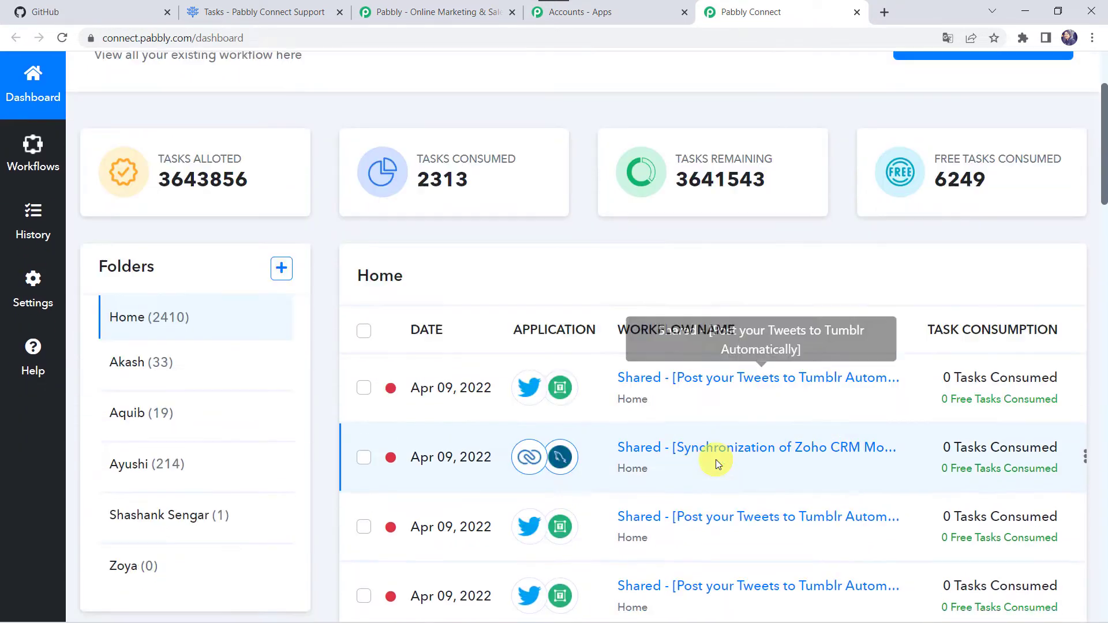
scroll(715, 459, "up", 6)
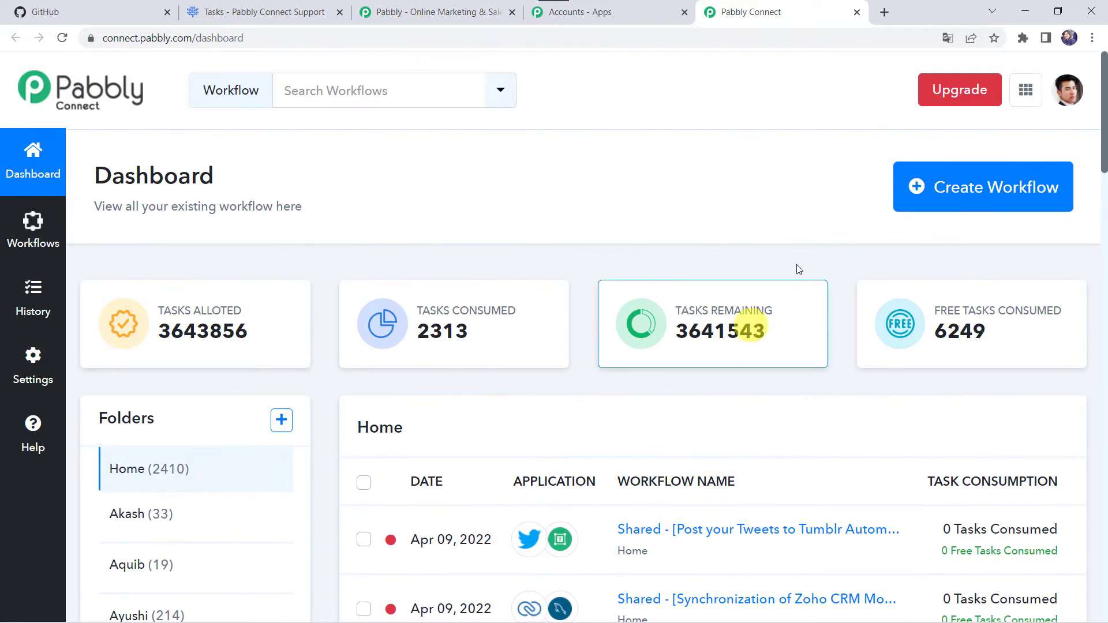
left_click(960, 195)
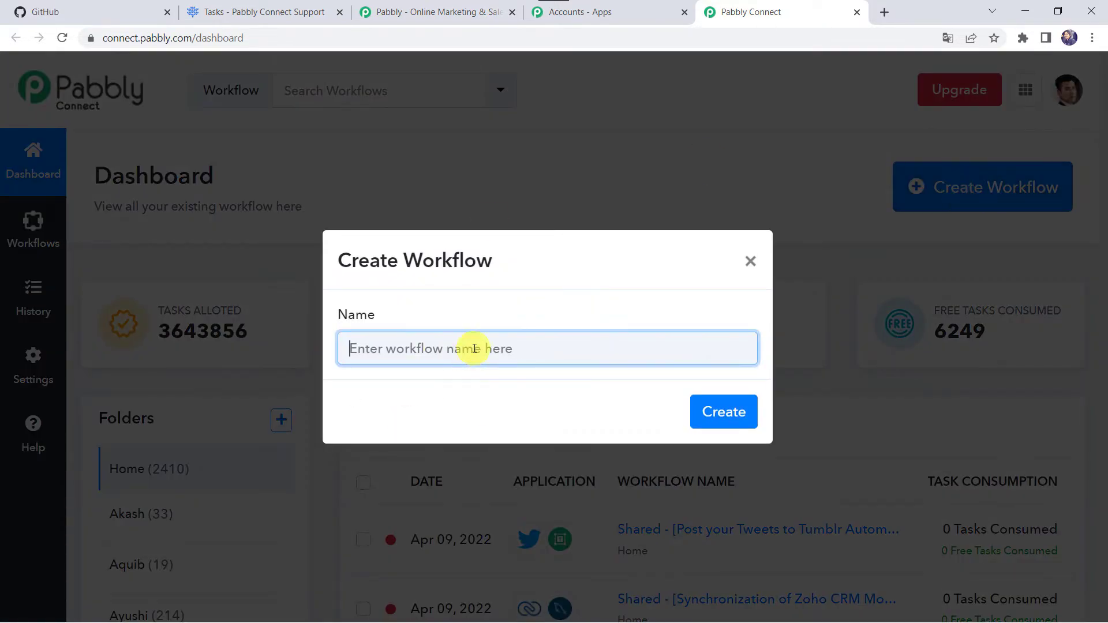
type("GitHub to Freedcamp Integration")
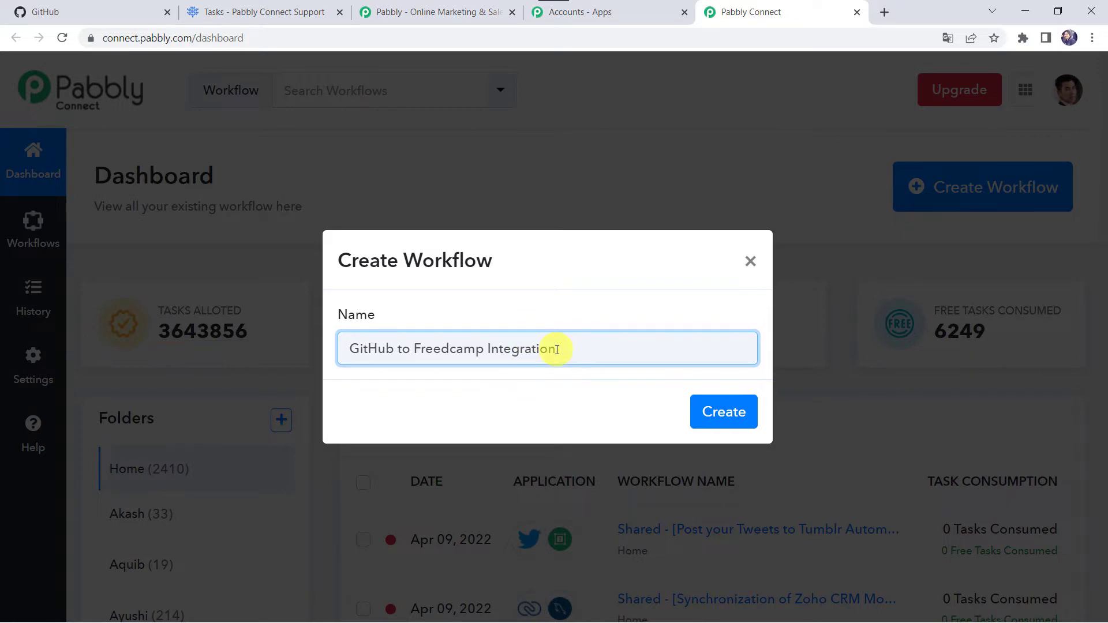
left_click(718, 411)
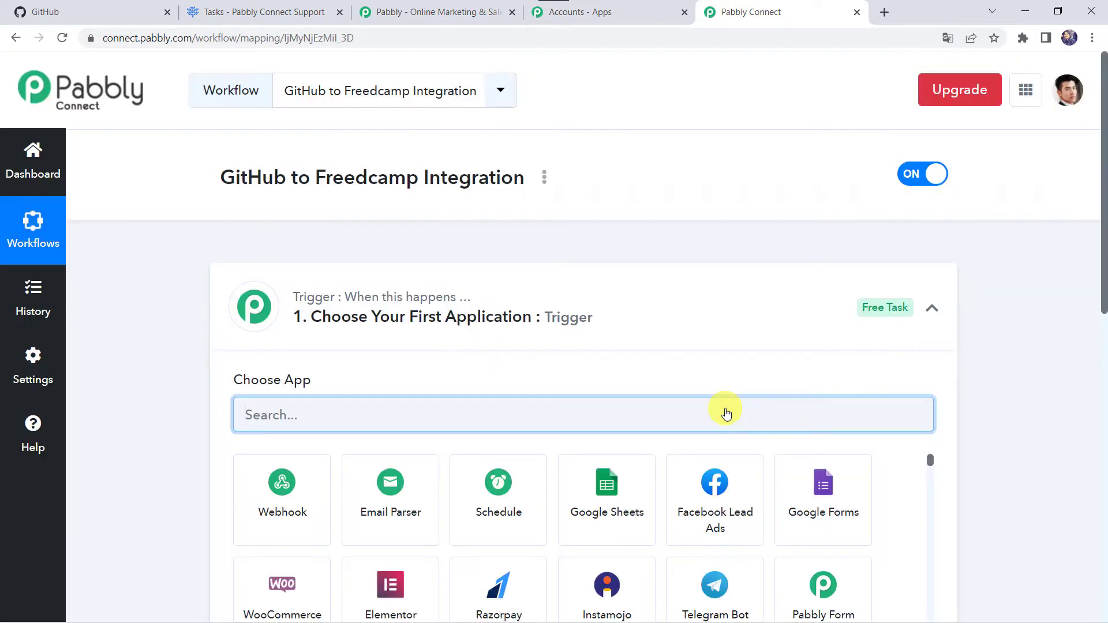
Choose GitHub as the workflow's trigger application with Issues as the trigger event
left_click(624, 311)
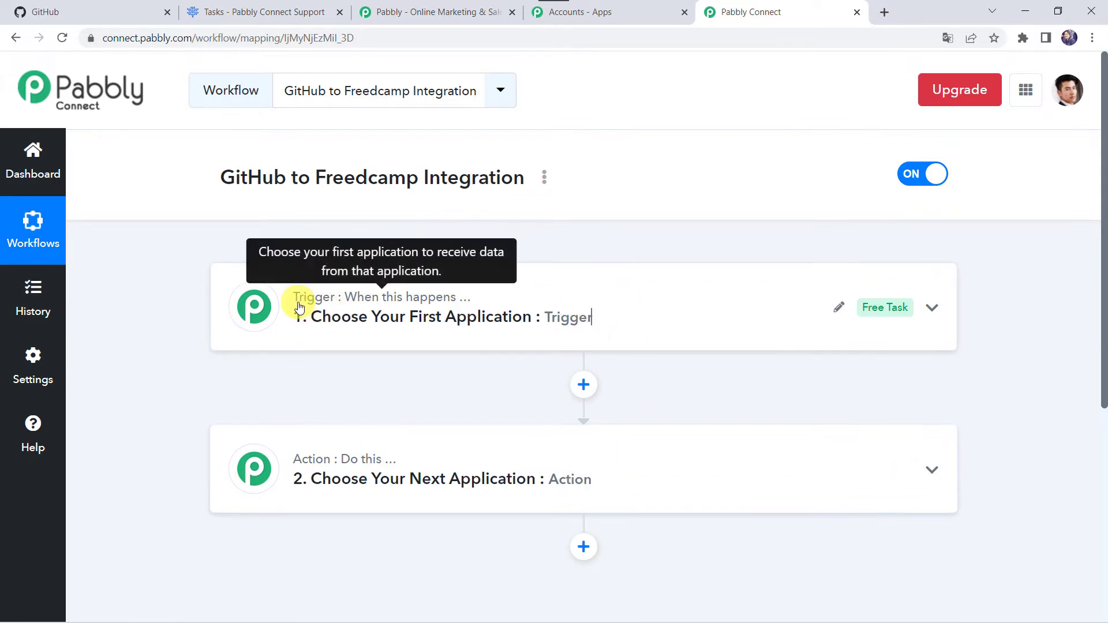
mouse_move(322, 467)
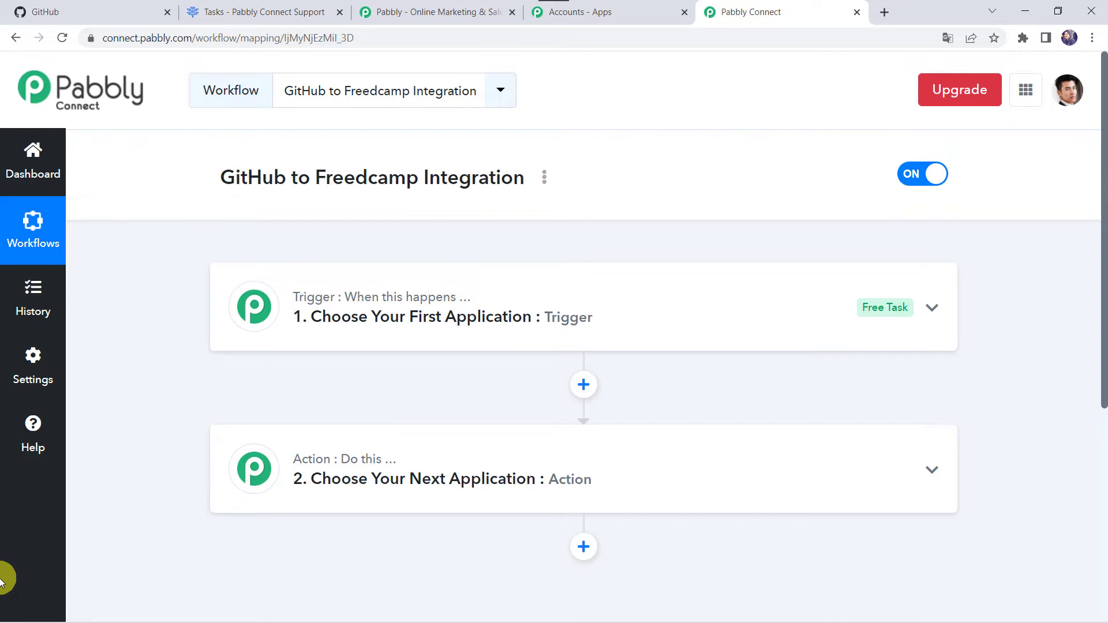
left_click(547, 324)
left_click(321, 408)
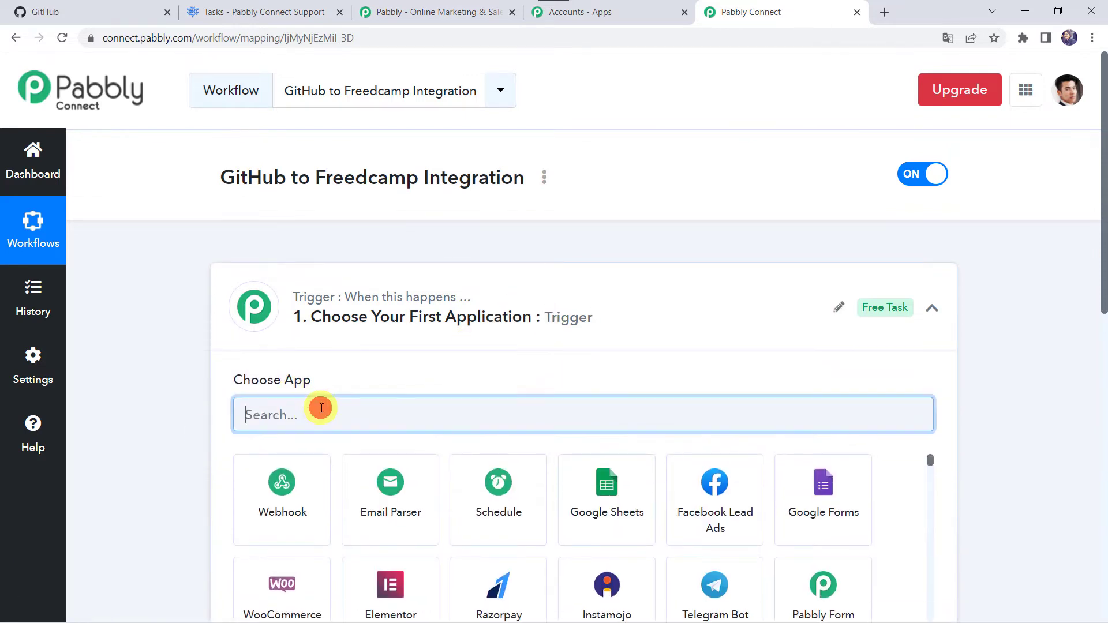
type("Gith")
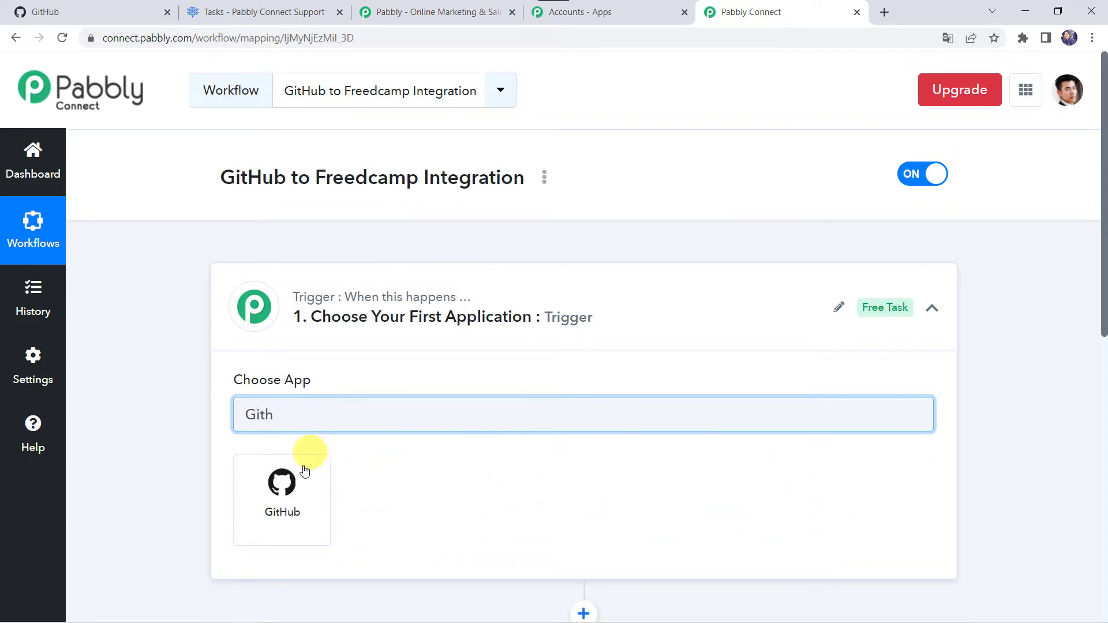
left_click(292, 508)
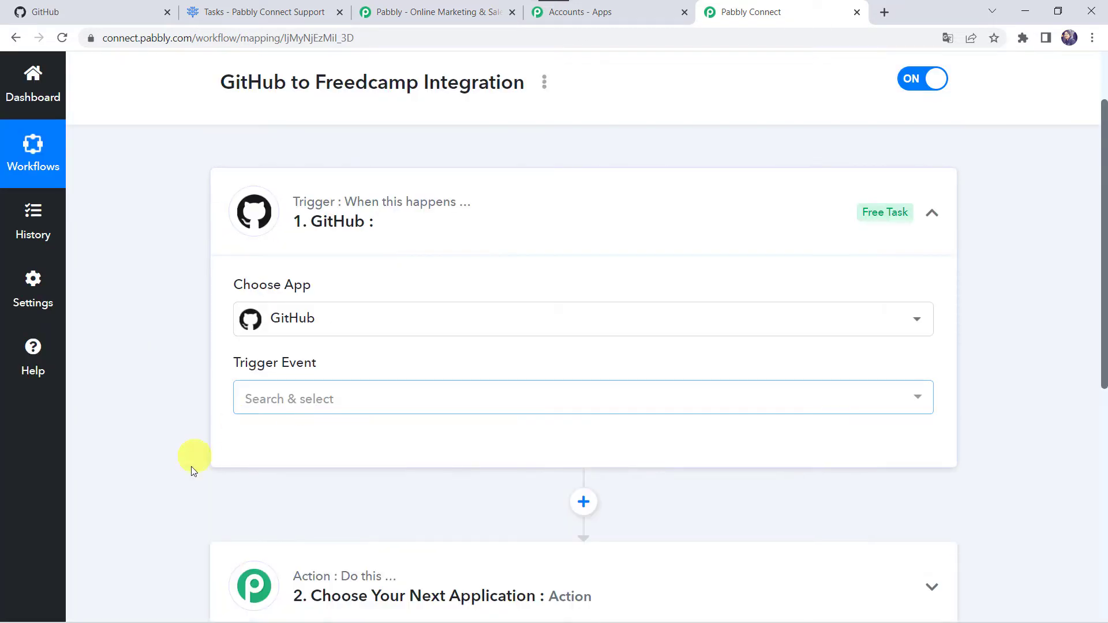
left_click(303, 398)
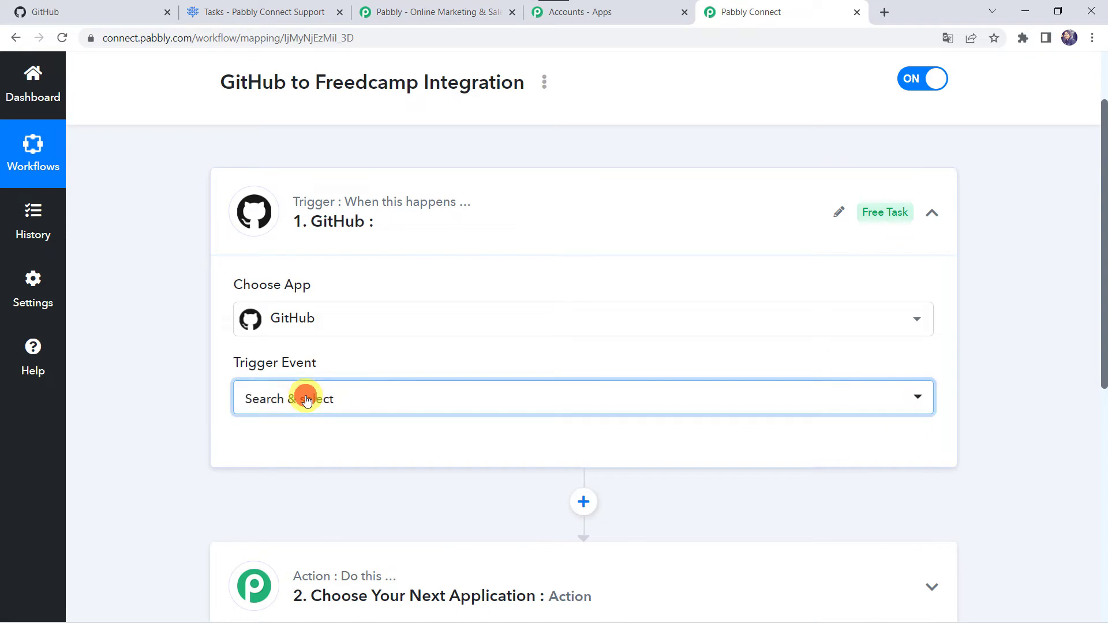
left_click(277, 526)
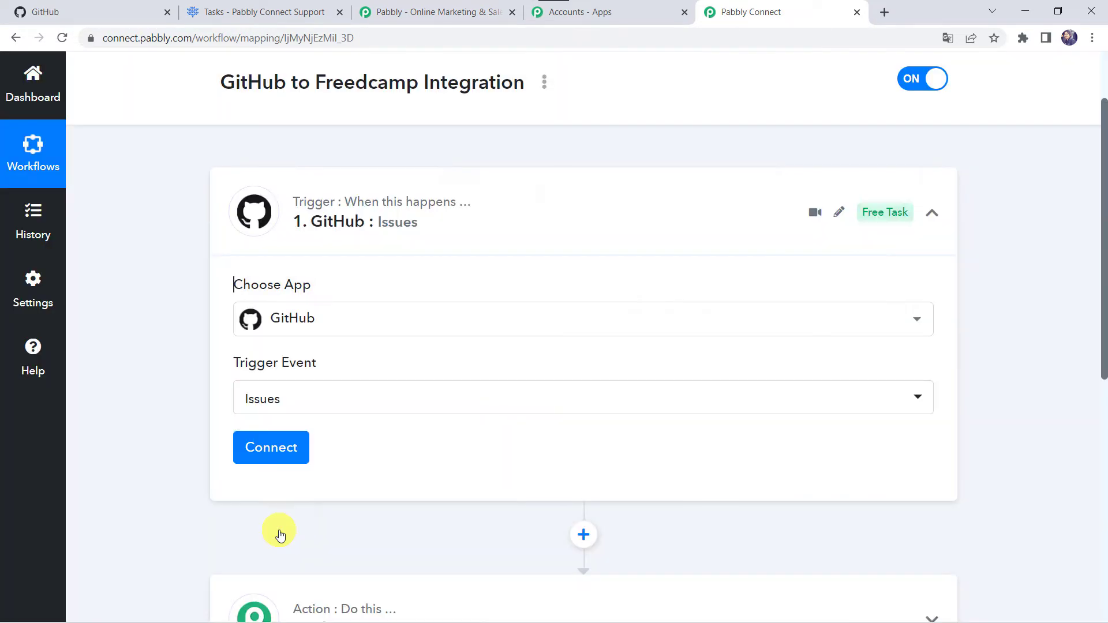
Connect the trigger to GitHub through a new connection, authorizing Pabbly to access the GitHub account
left_click(275, 444)
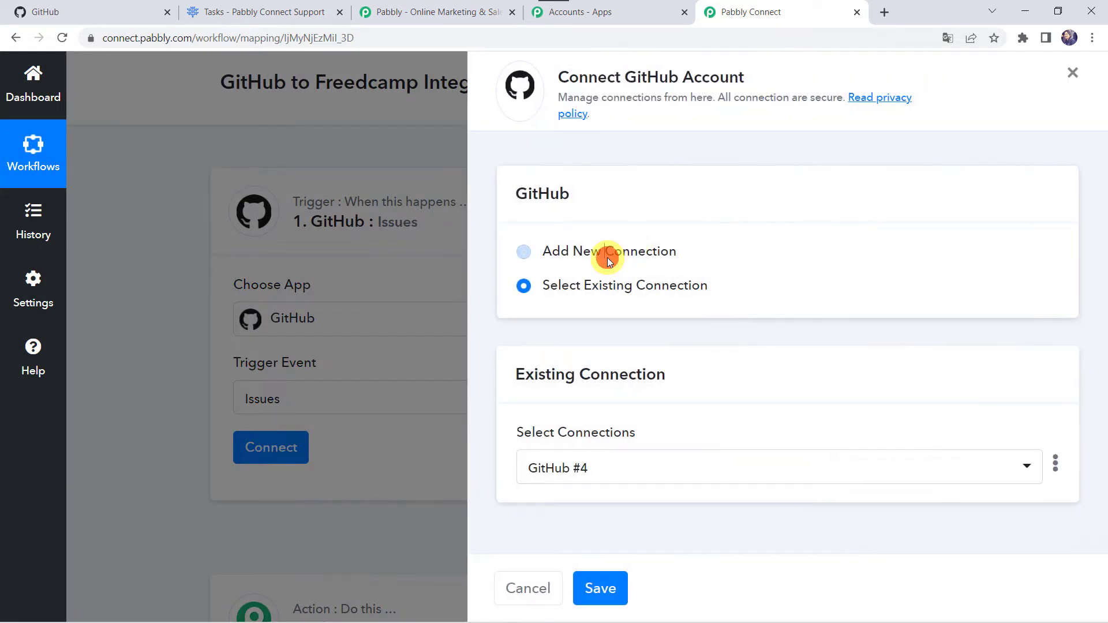
left_click(670, 250)
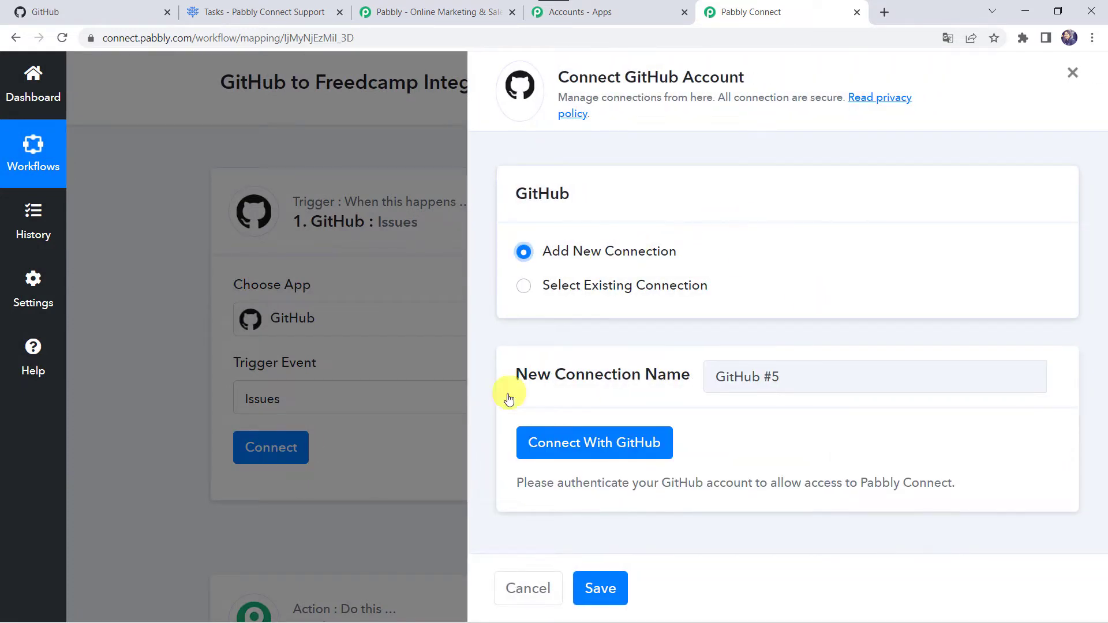
left_click(638, 449)
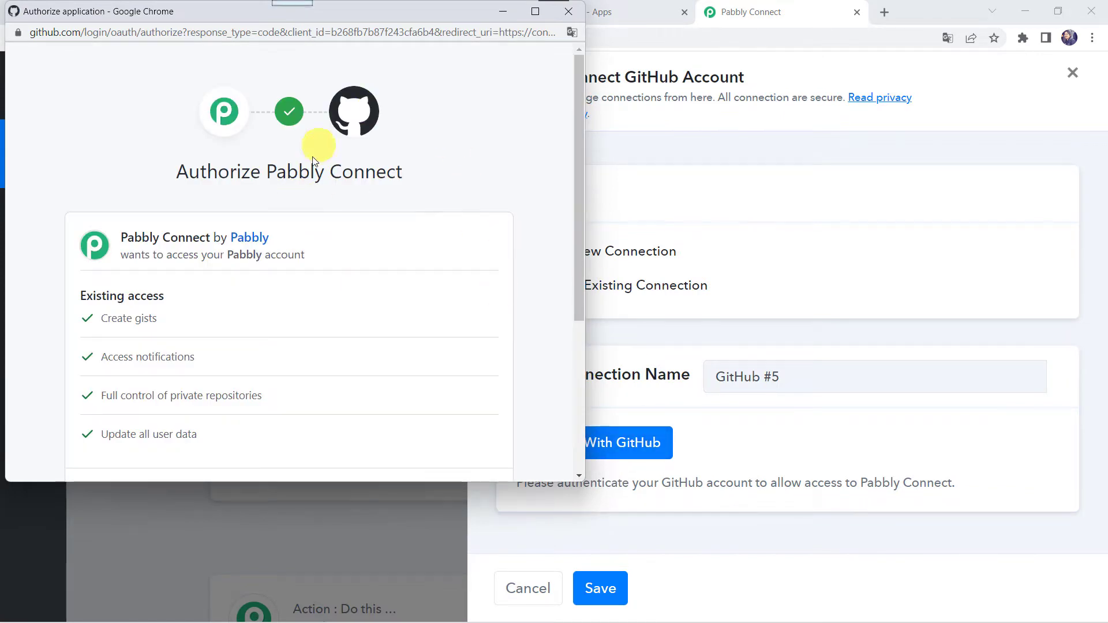
scroll(398, 179, "down", 4)
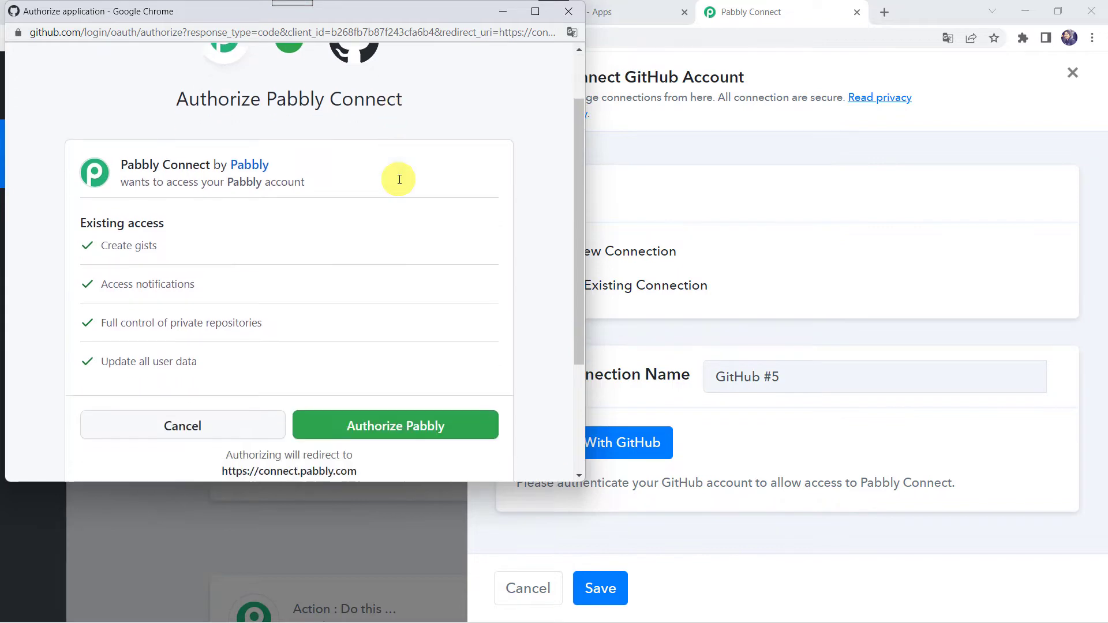
left_click(388, 252)
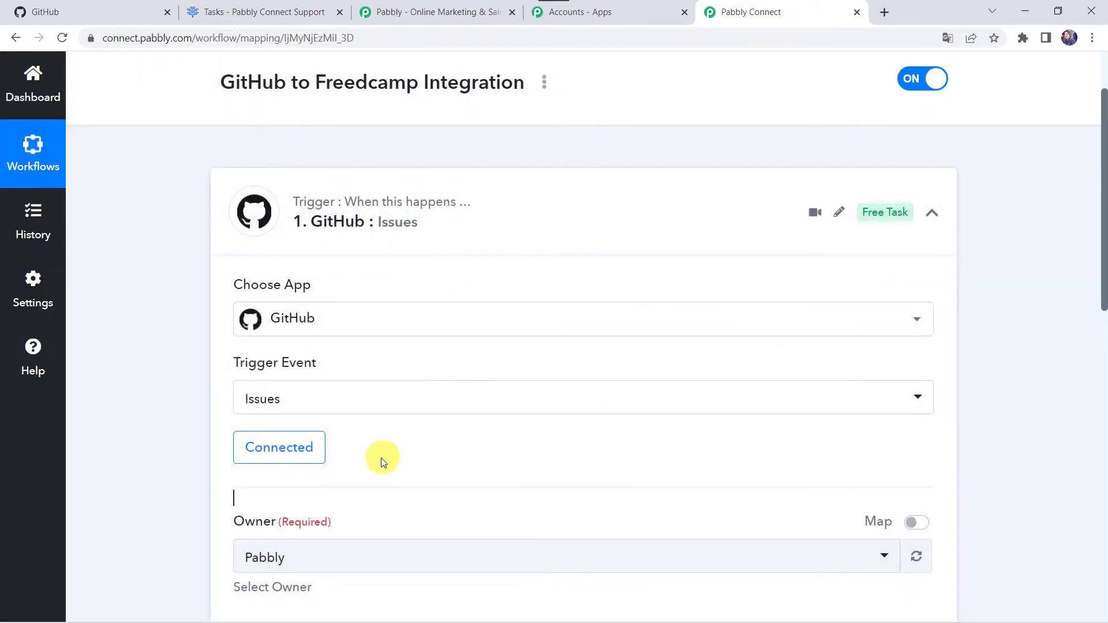
Select Pabbly as the repository owner in the GitHub trigger settings
scroll(390, 454, "down", 4)
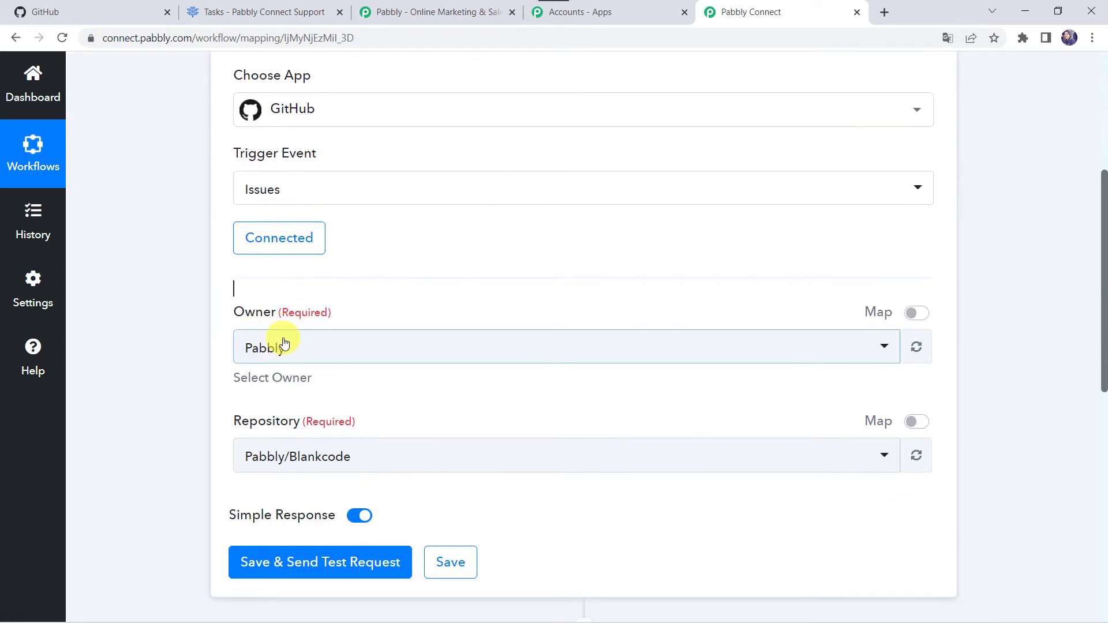
left_click(287, 351)
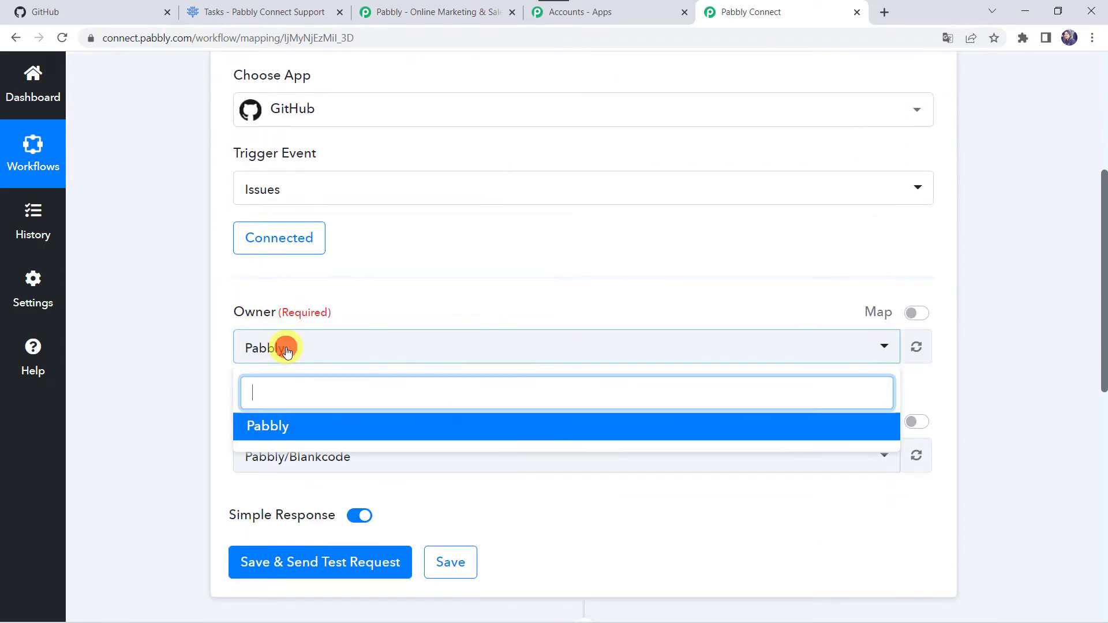
left_click(296, 430)
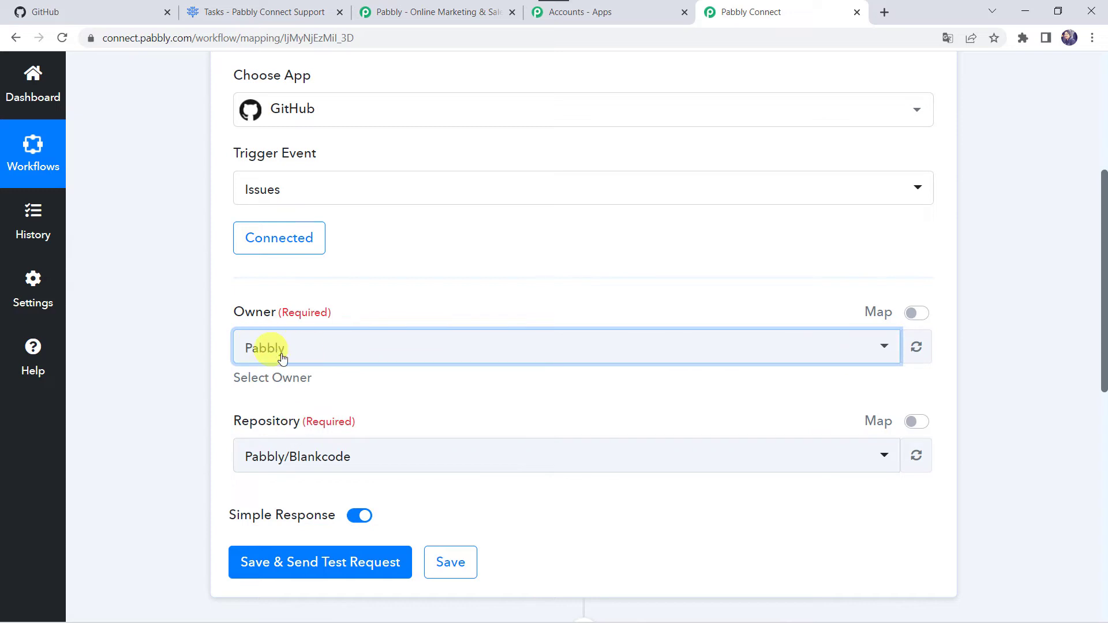
scroll(185, 388, "down", 1)
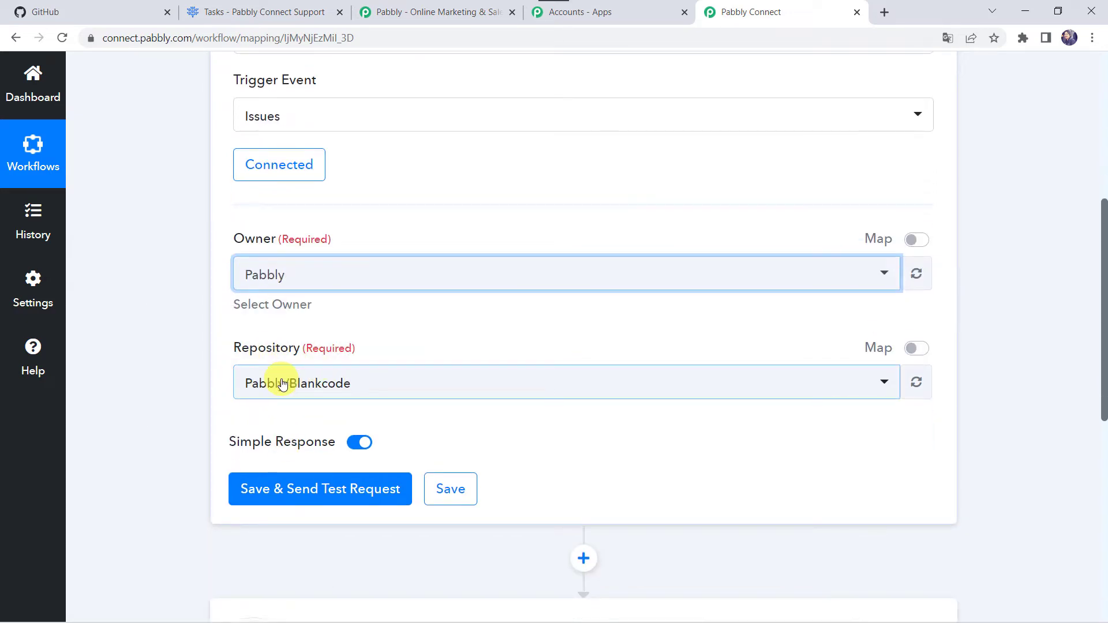
Switch to GitHub, expand the recent repositories list, and open the Pabbly/Software repository
left_click(93, 11)
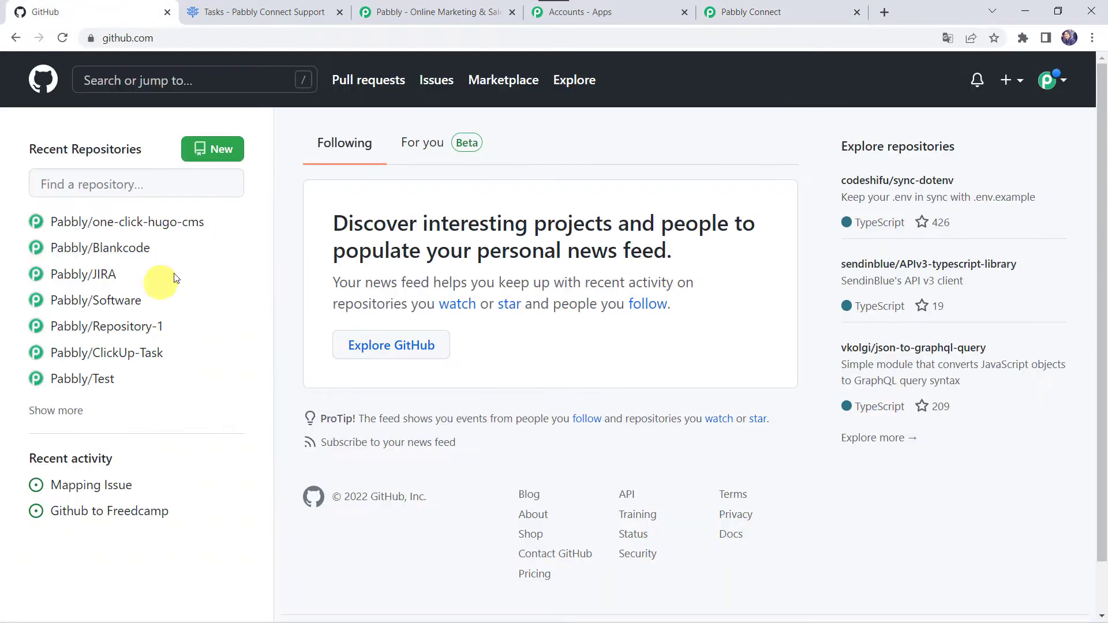
left_click(70, 410)
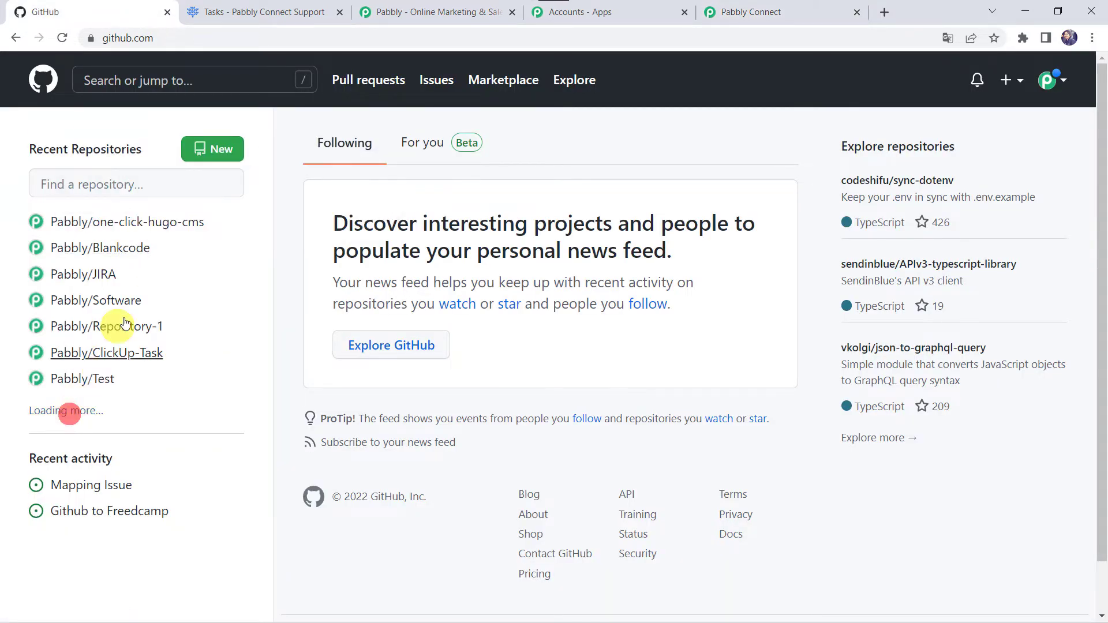
scroll(133, 528, "down", 1)
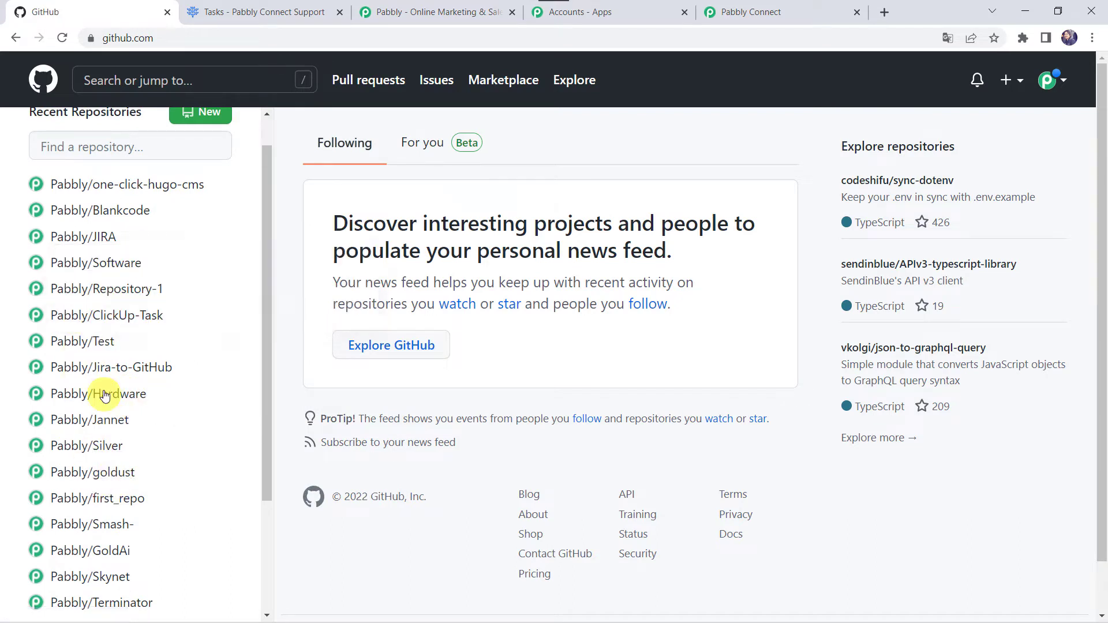
left_click(115, 265)
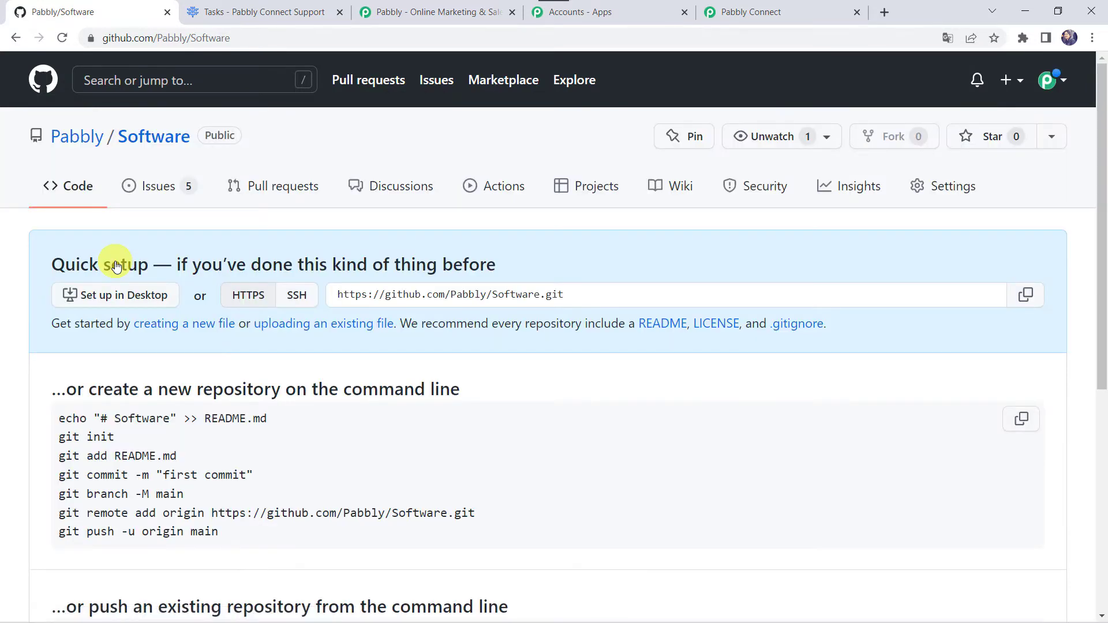
Back in Pabbly Connect, set the trigger's repository to Pabbly/Software, then save and send a test request
left_click(775, 16)
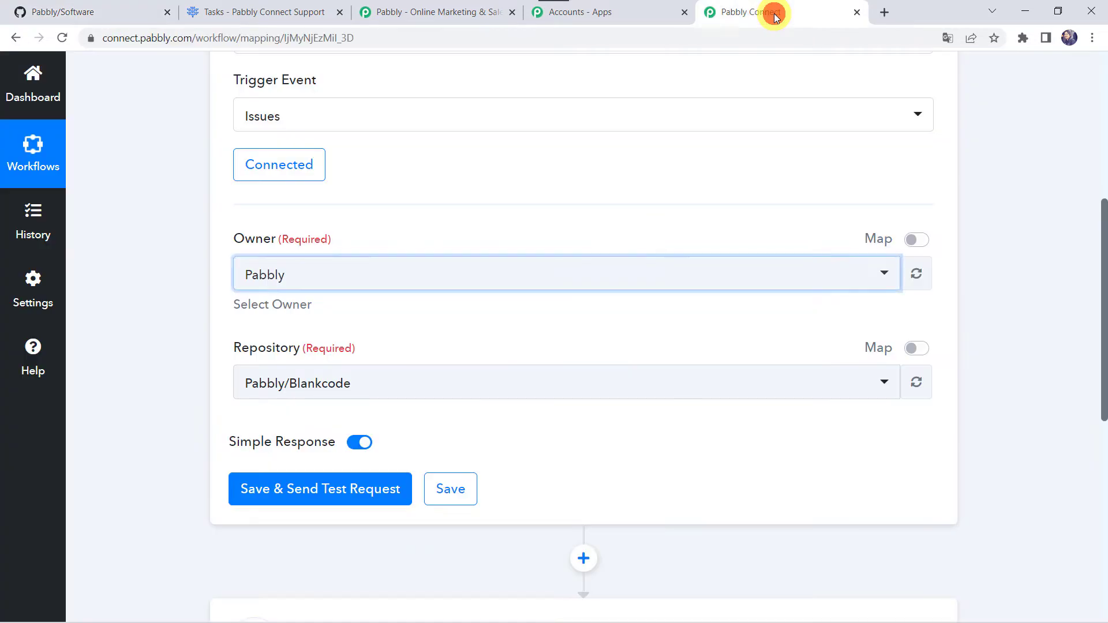
left_click(291, 383)
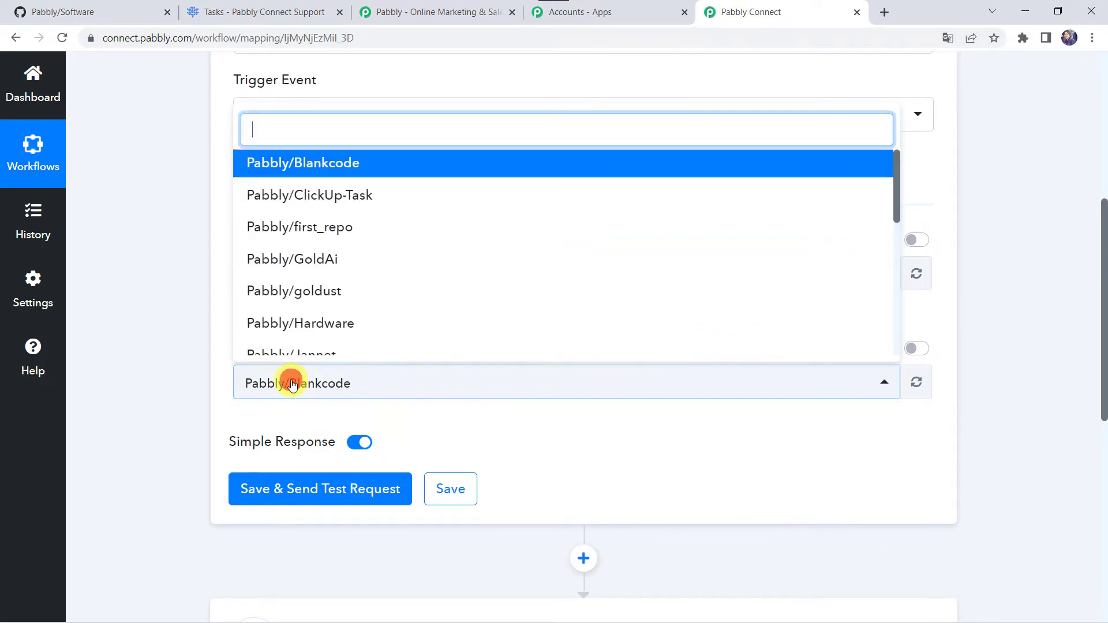
type("Pabbl")
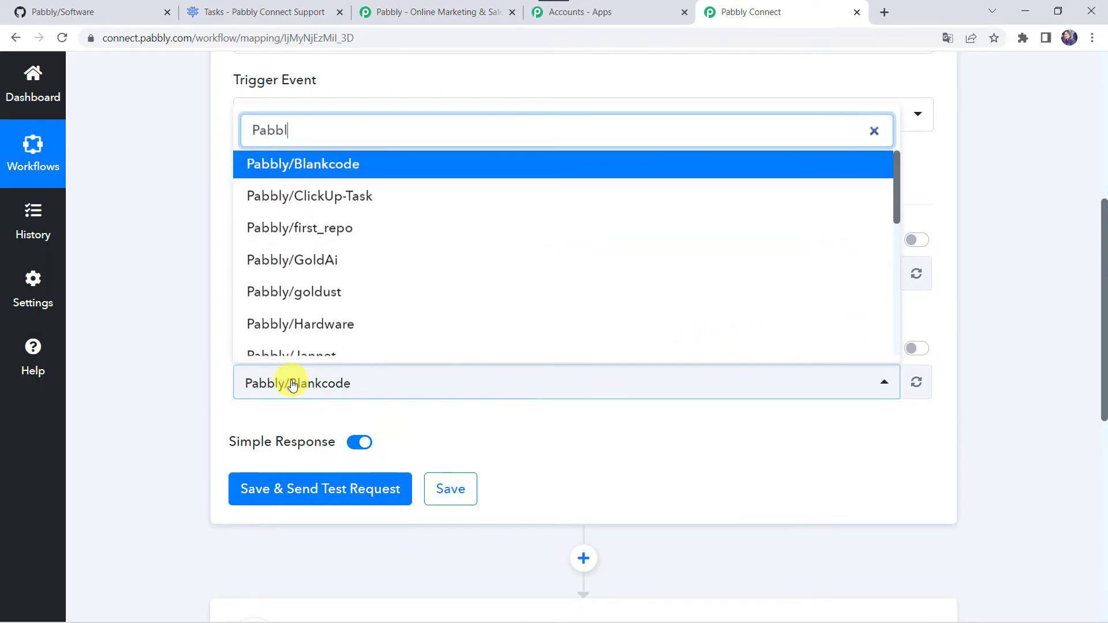
type("y/So")
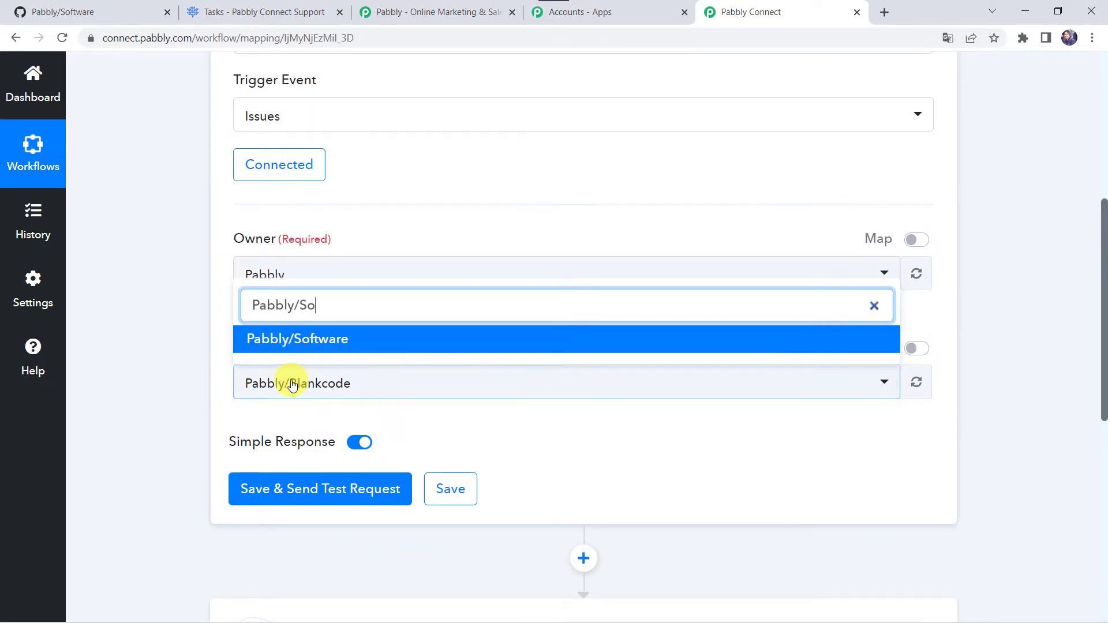
left_click(322, 340)
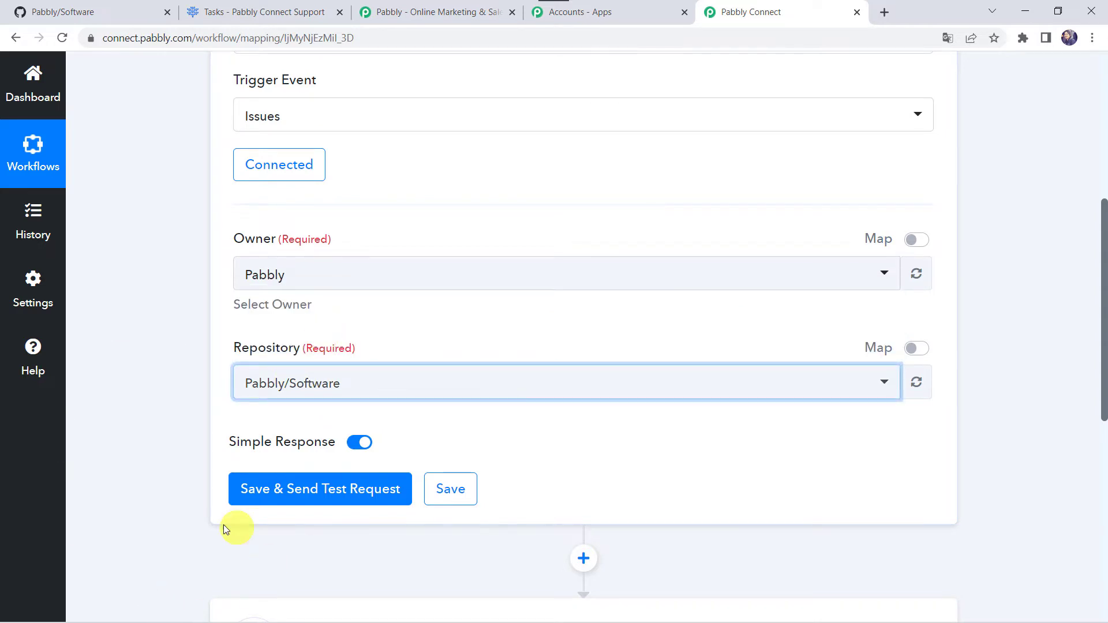
left_click(305, 496)
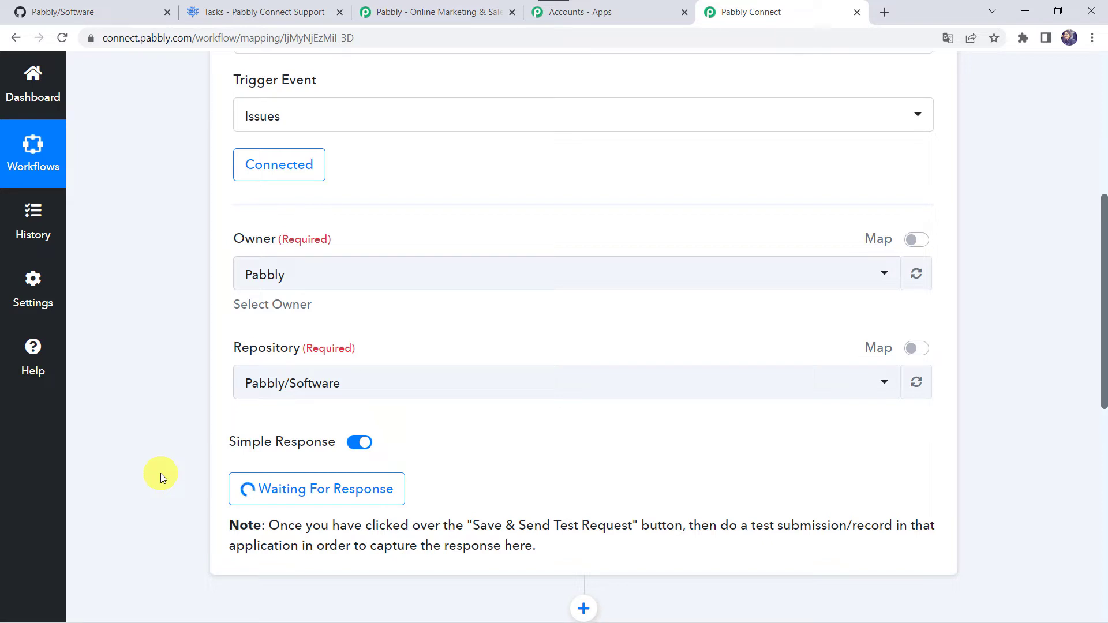
Switch to the GitHub repository Pabbly/Software and start a new issue titled "FreshBooks Issues"
left_click(95, 7)
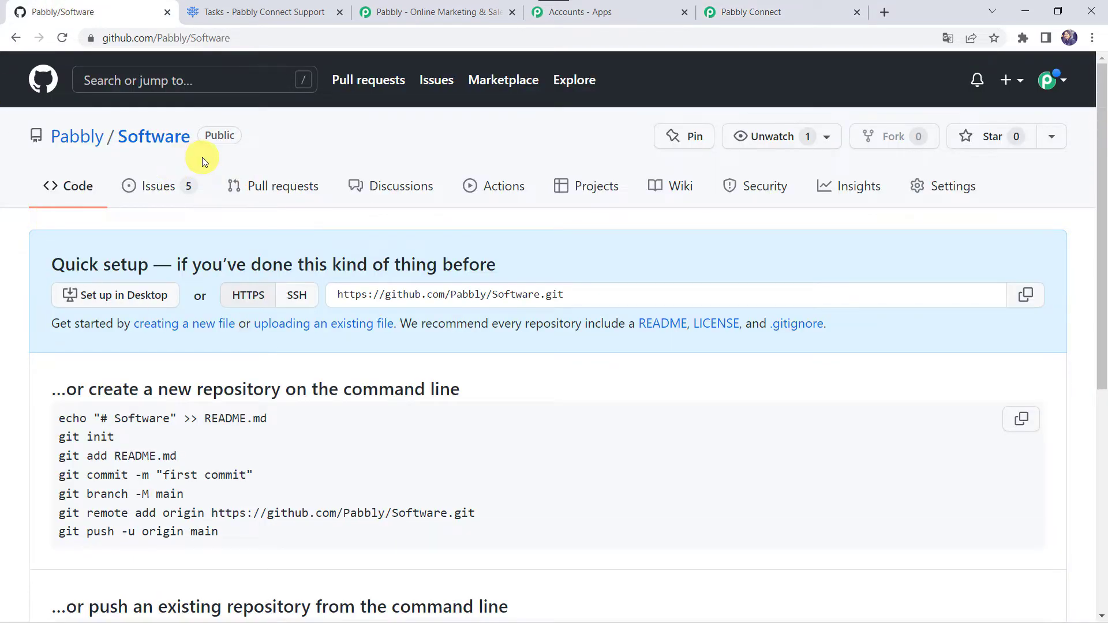
left_click(165, 190)
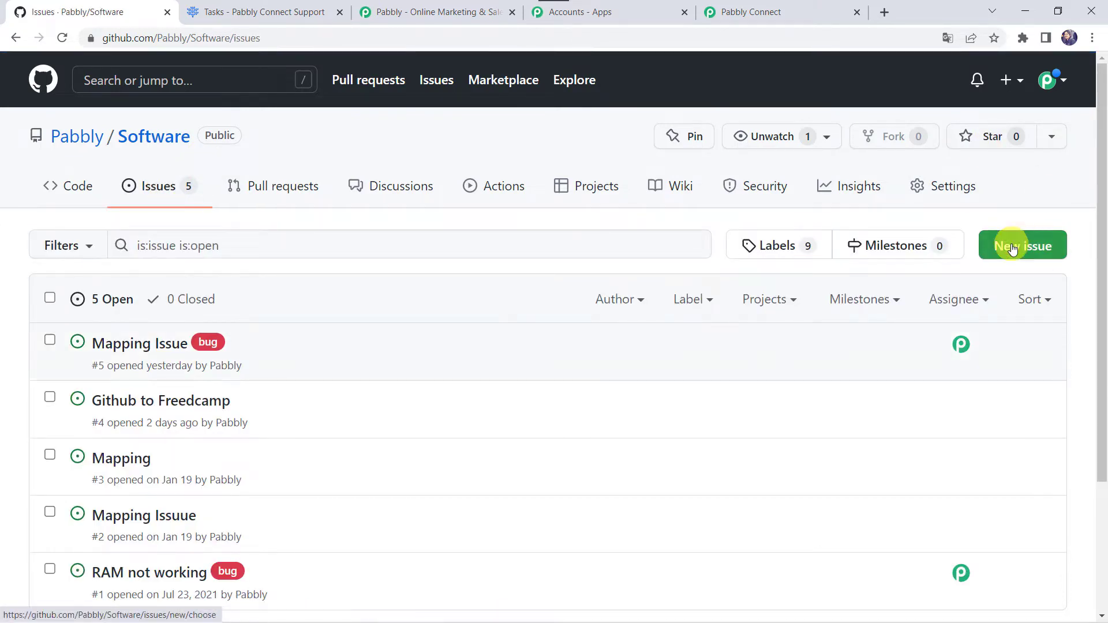
left_click(1011, 247)
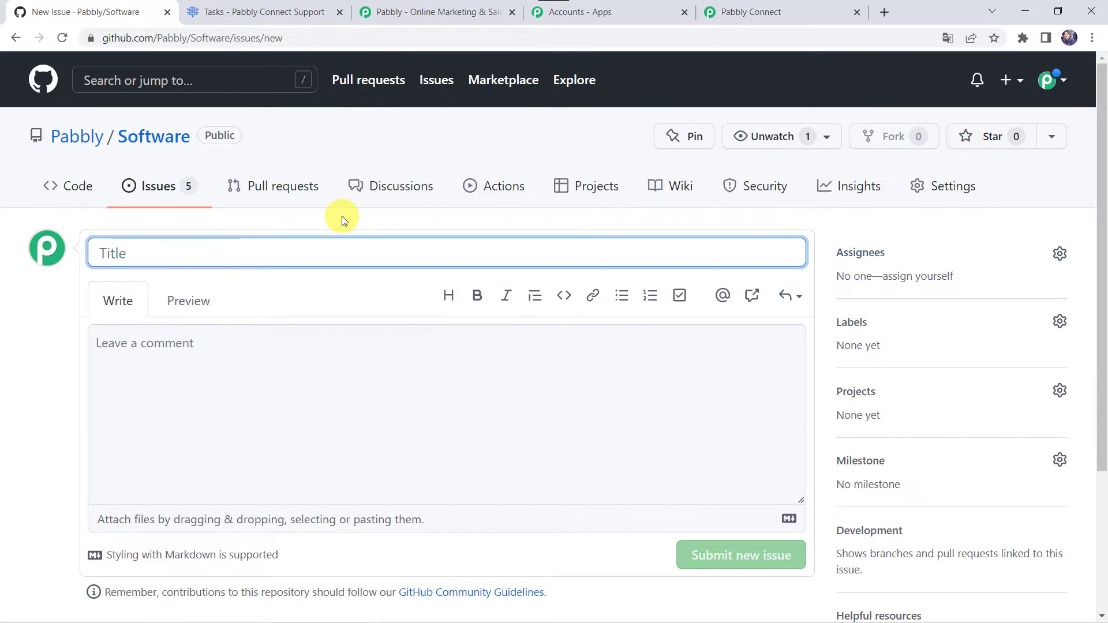
type("F")
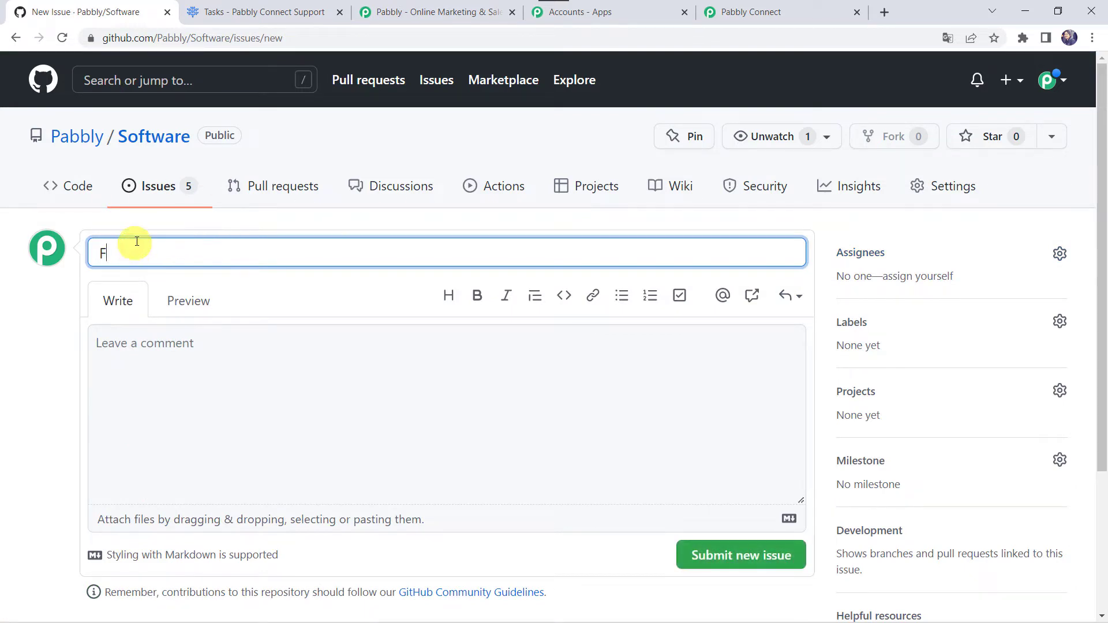
type("reshBooks Issues")
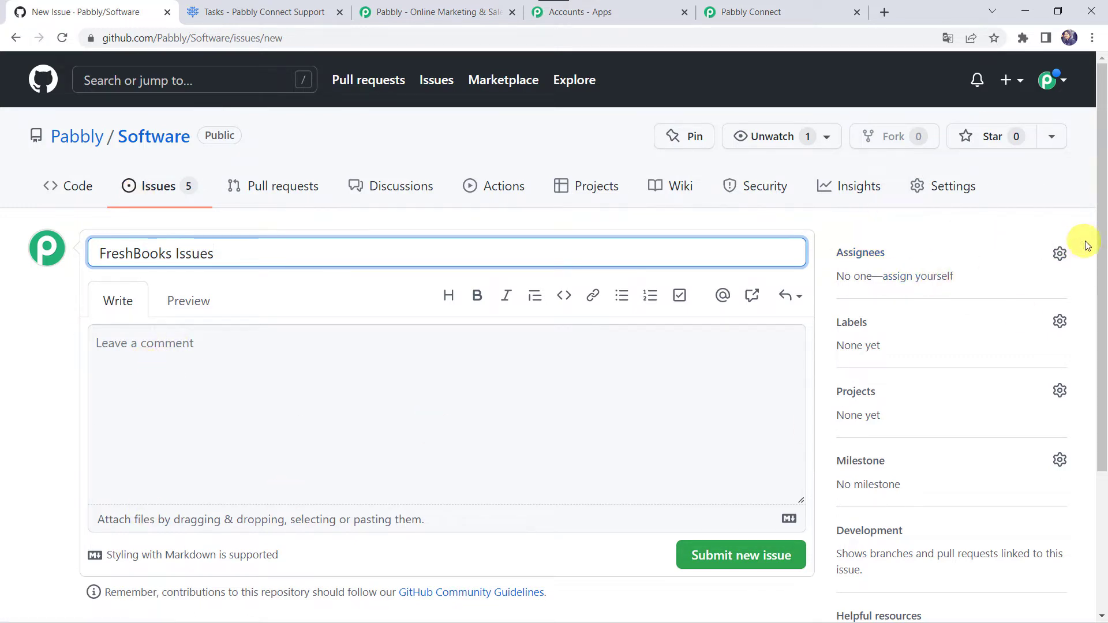
left_click(1059, 254)
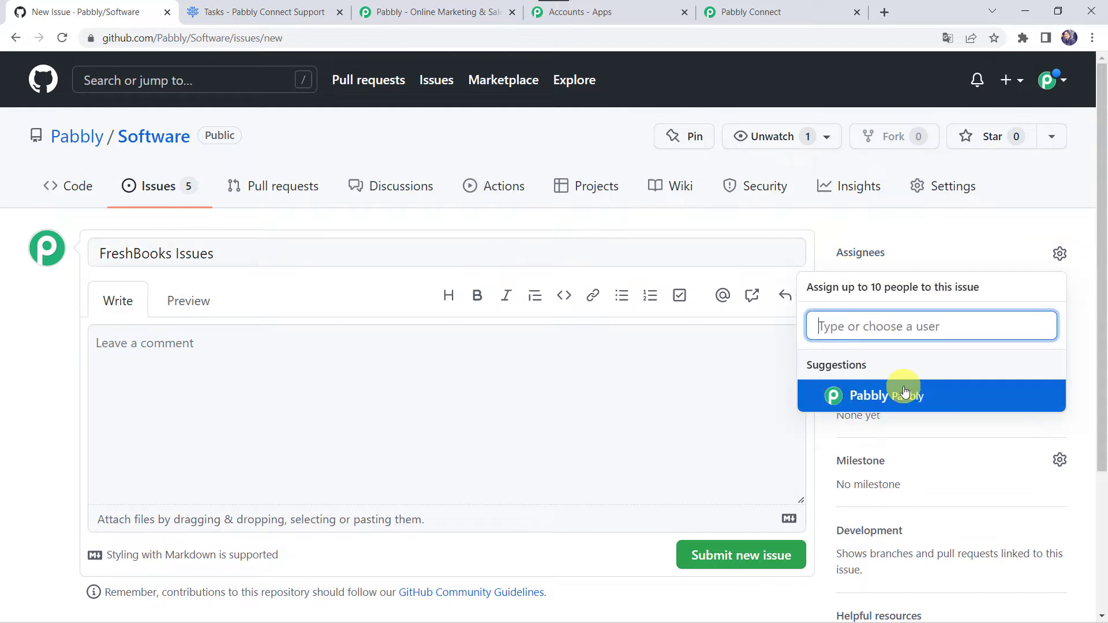
left_click(903, 391)
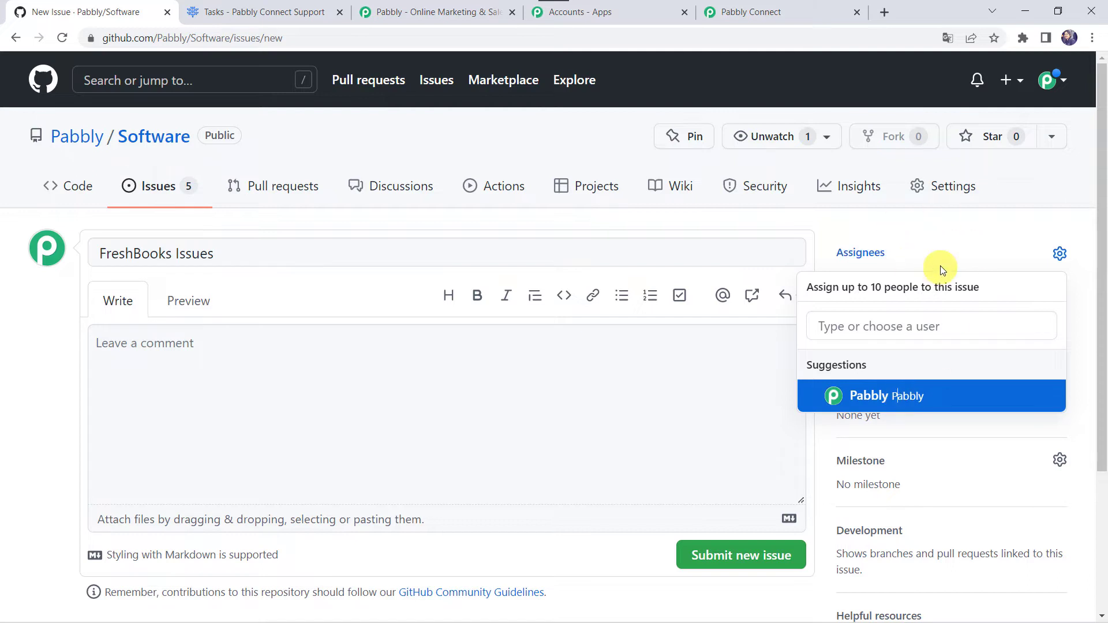
left_click(944, 250)
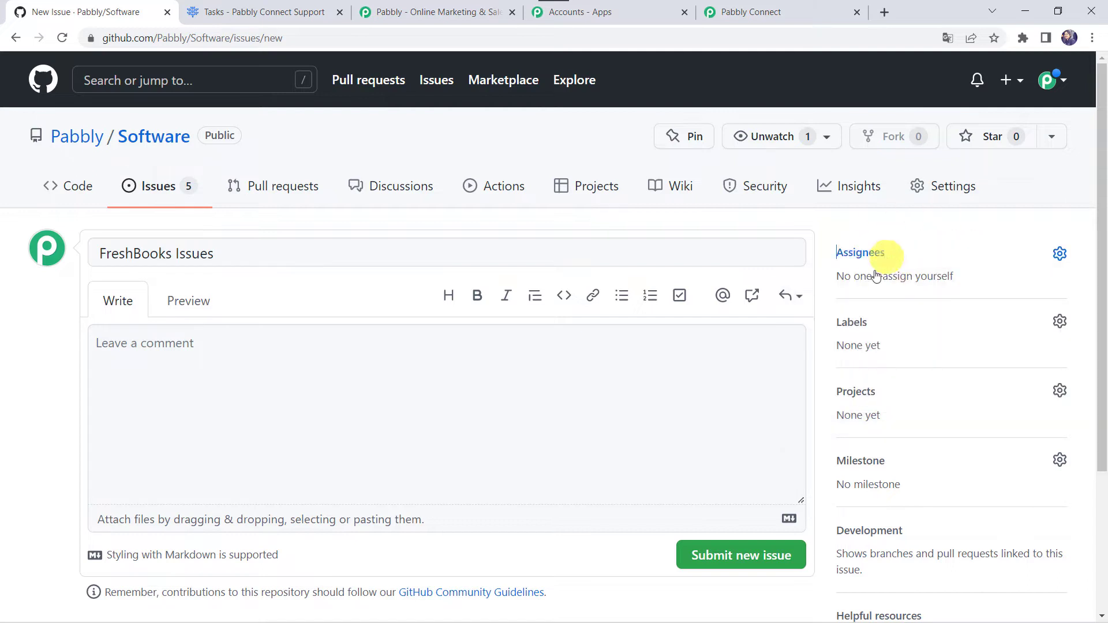
Assign the new issue to the Pabbly user
left_click(1060, 254)
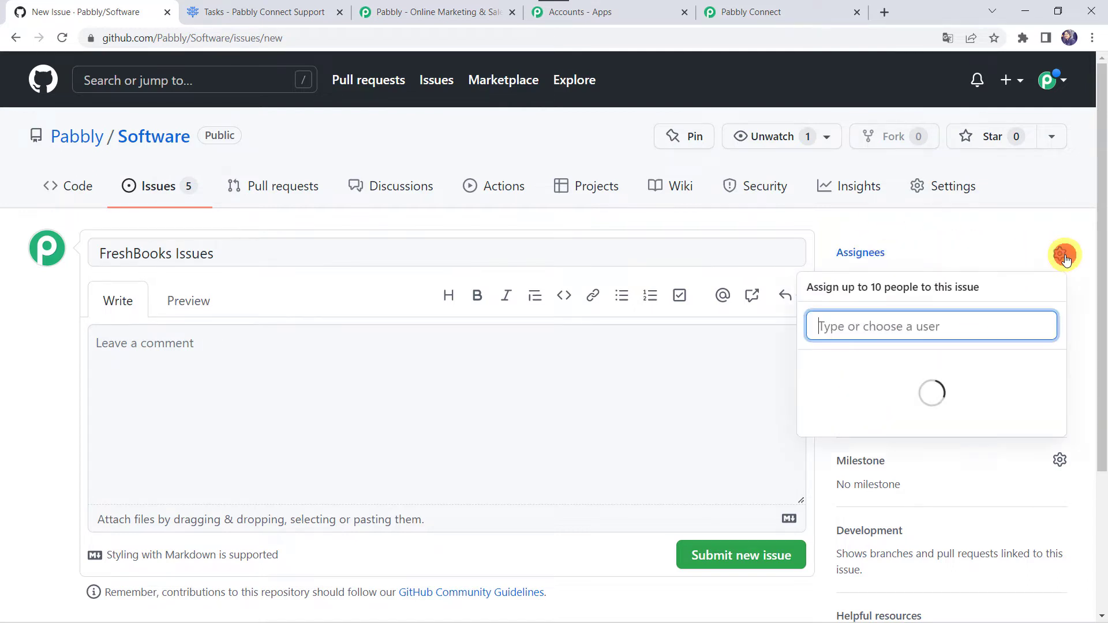
left_click(868, 396)
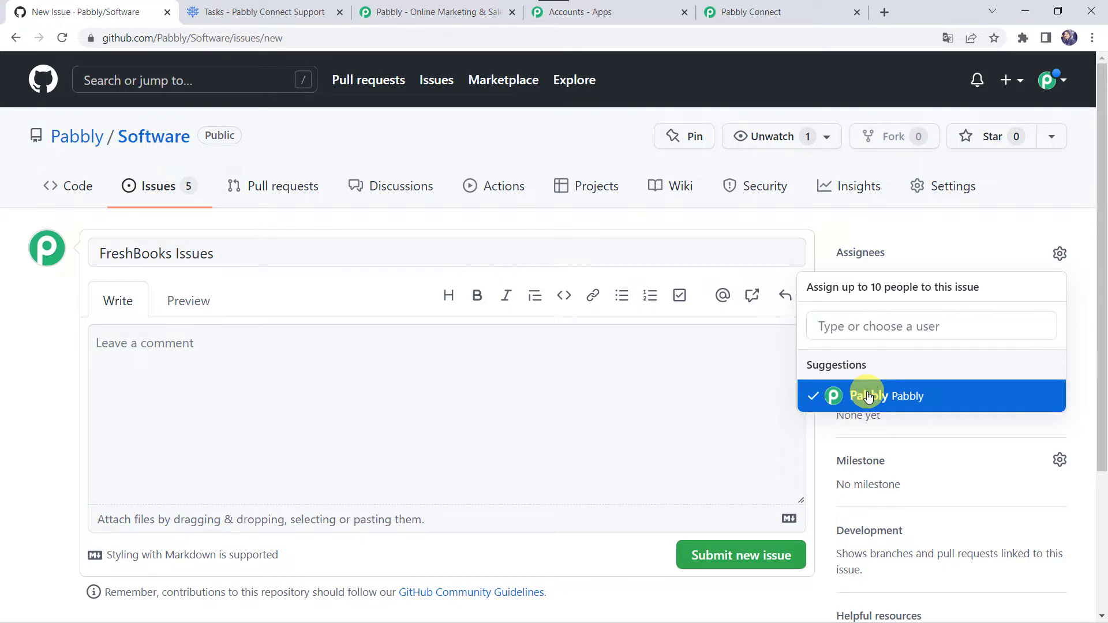
left_click(771, 435)
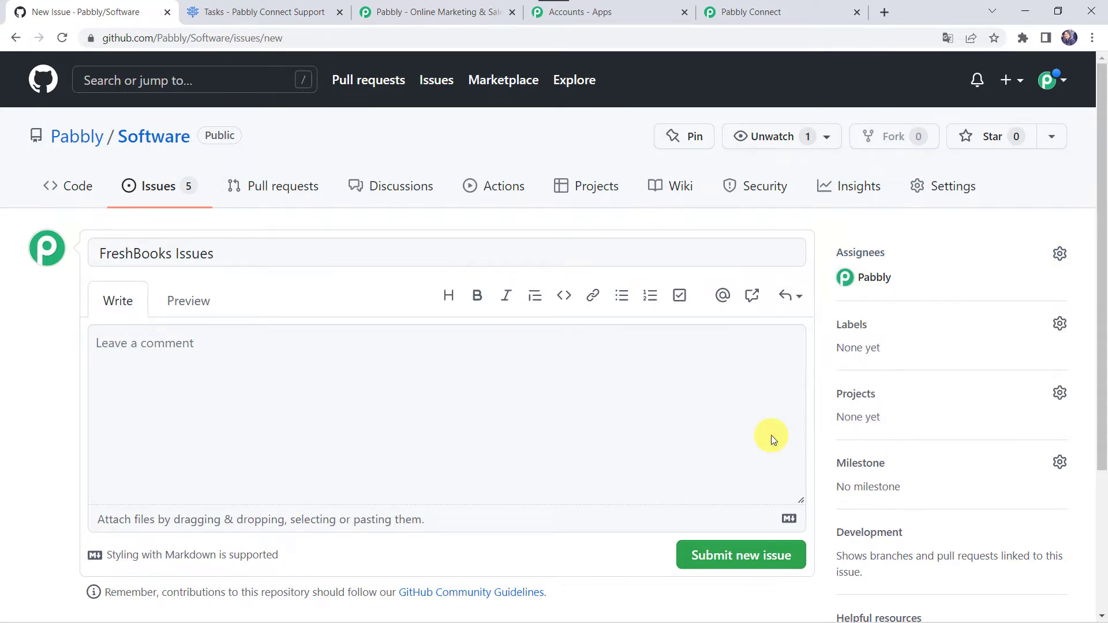
Apply the bug label to the new issue
left_click(1060, 323)
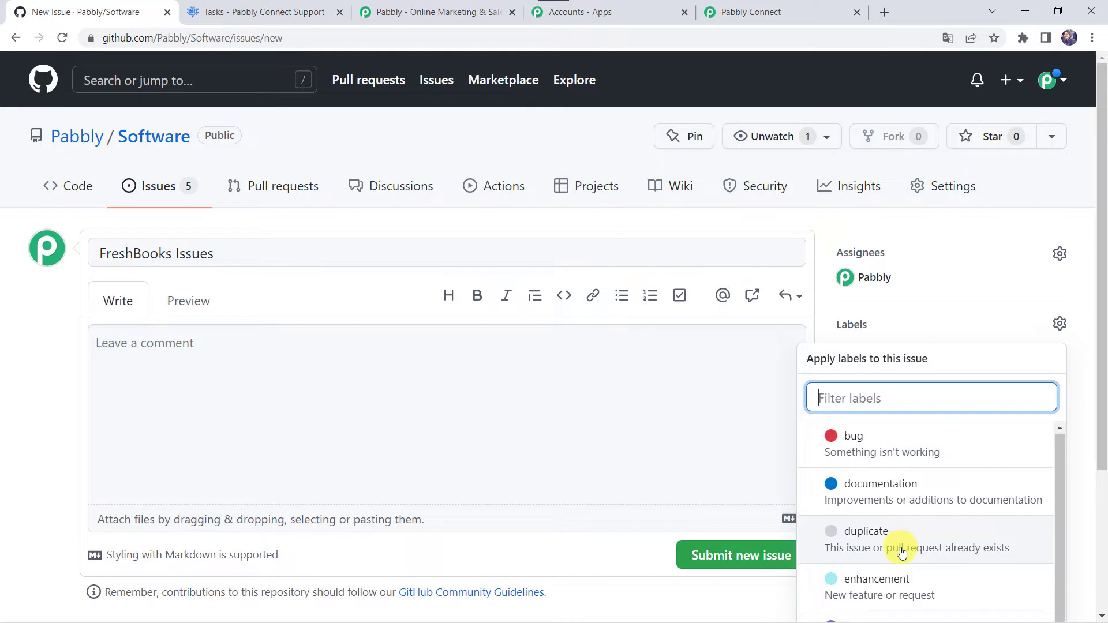
scroll(897, 542, "down", 1)
scroll(902, 549, "up", 1)
left_click(896, 448)
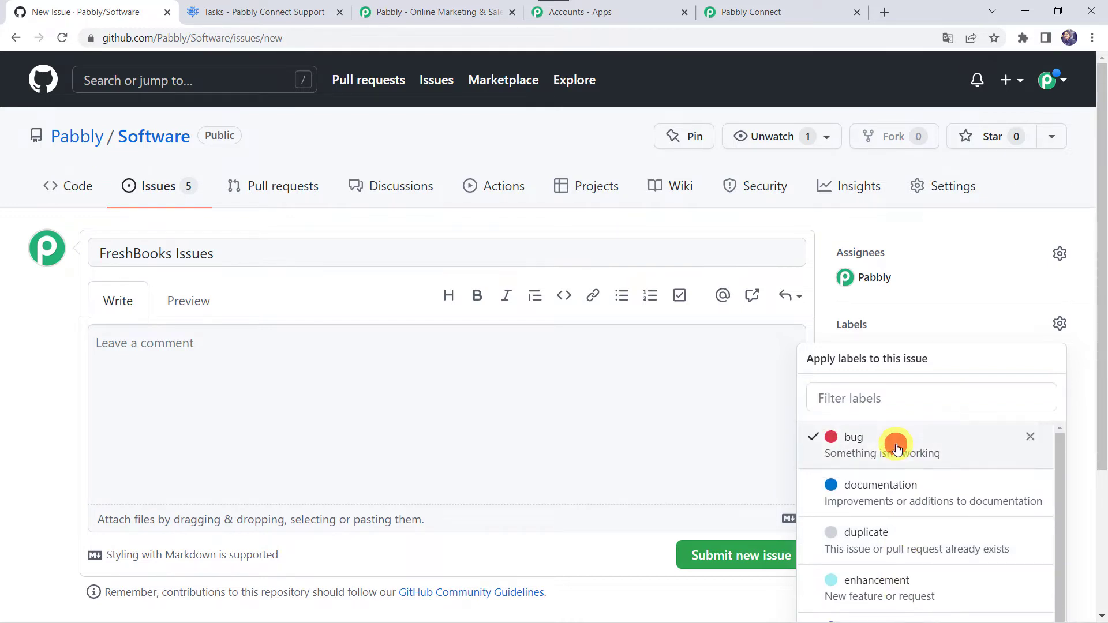
Enter "Same contact is getting created multiple times with different contact ids." as the issue's comment and submit the issue
left_click(673, 385)
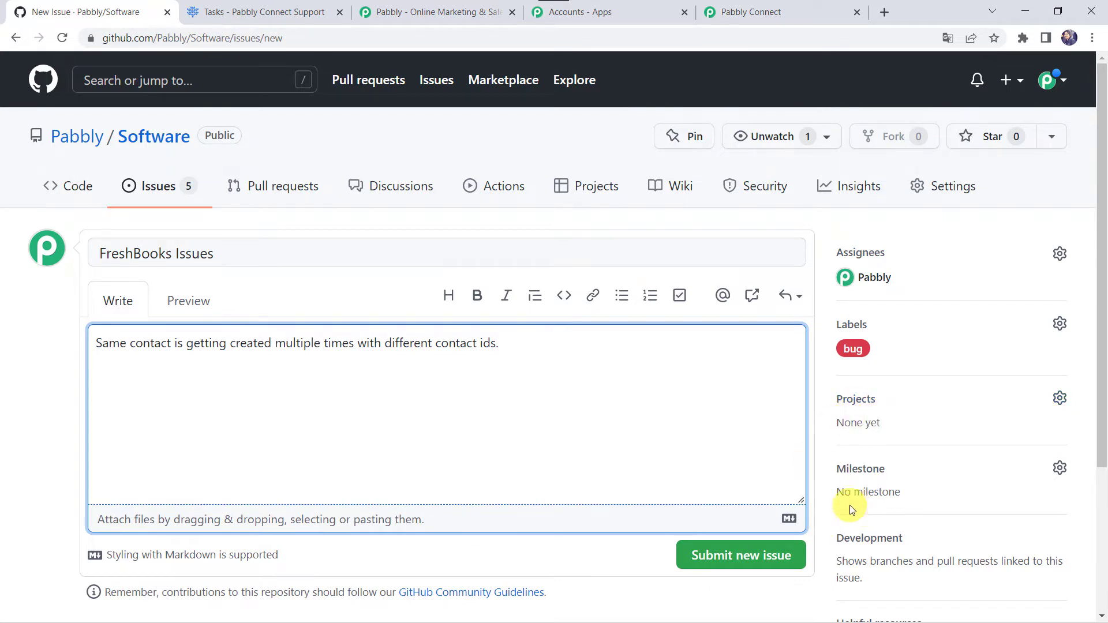
scroll(878, 492, "down", 2)
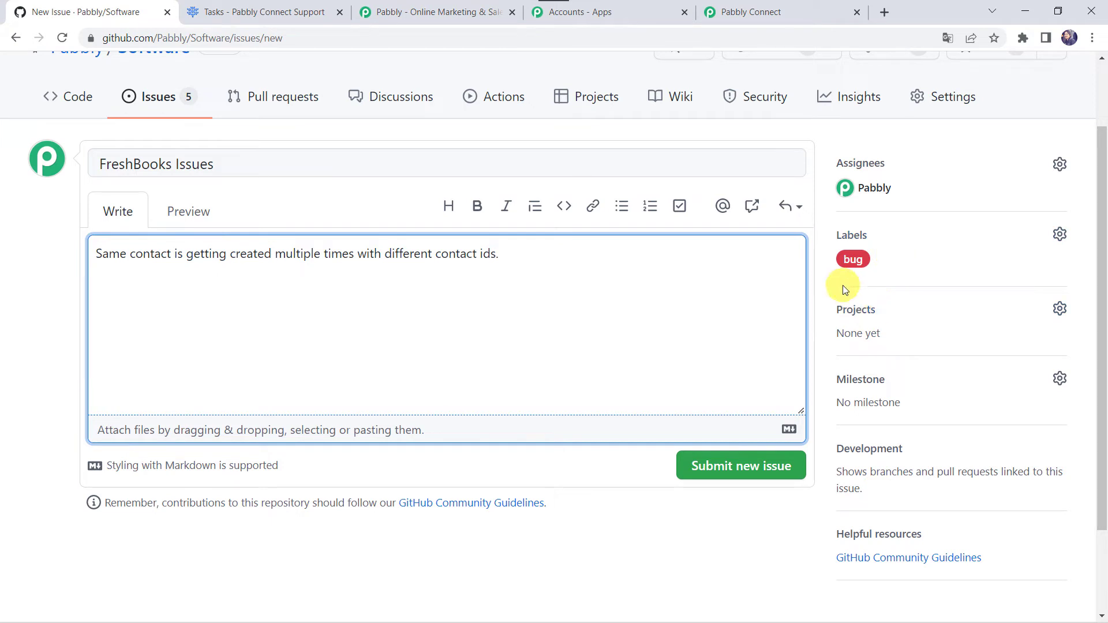
left_click(763, 473)
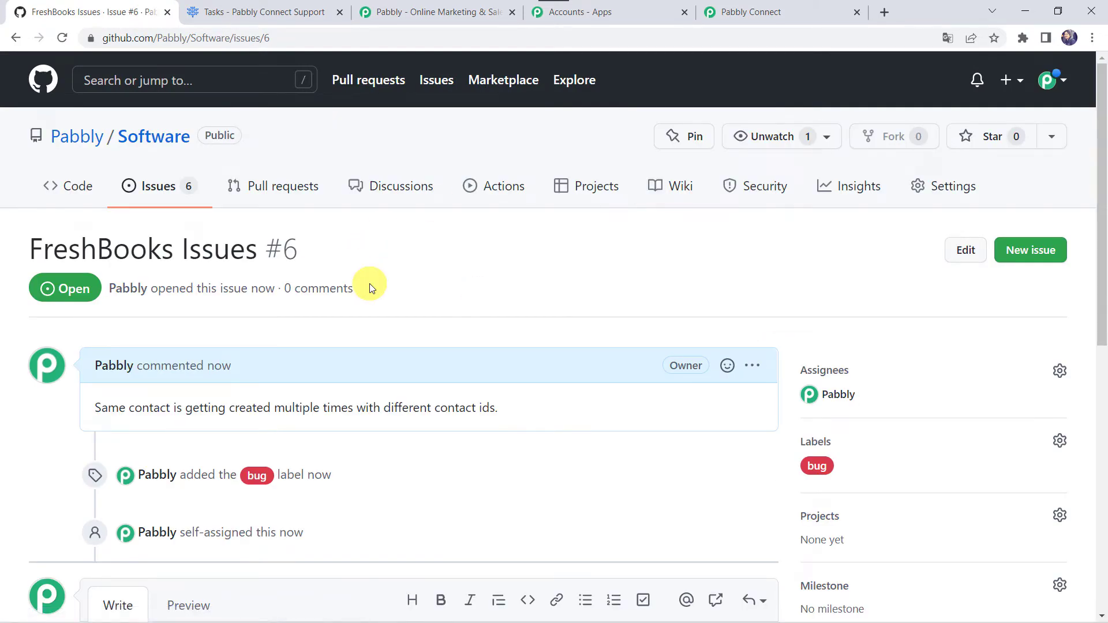
scroll(369, 283, "down", 1)
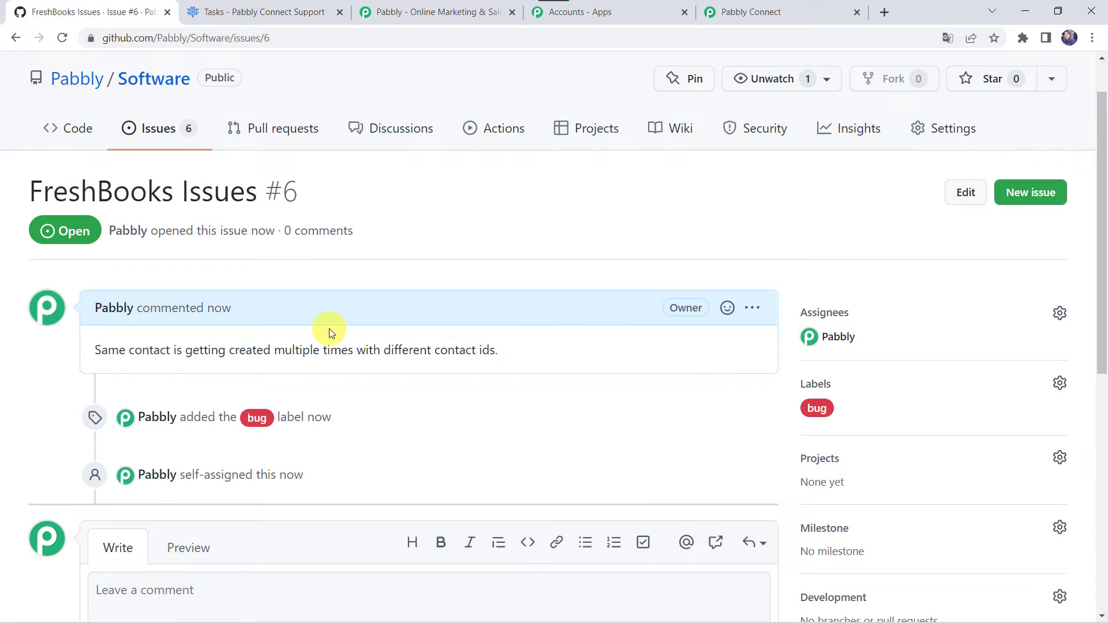
Switch back to Pabbly Connect and examine the captured webhook response for the issue's number, title and user login
left_click(790, 13)
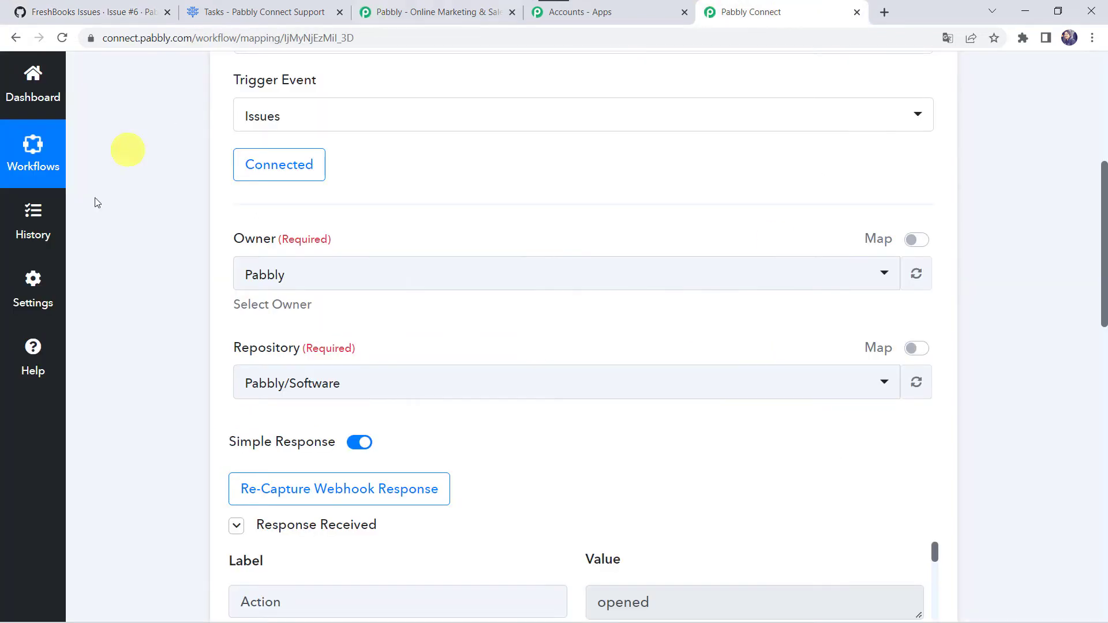
scroll(158, 483, "down", 1)
scroll(160, 484, "down", 5)
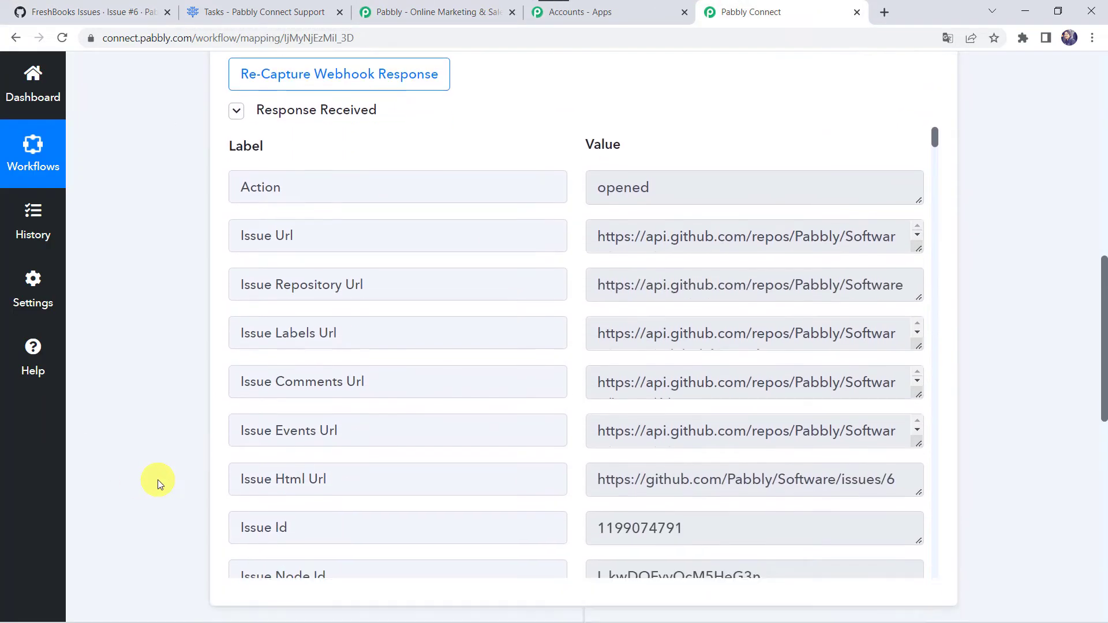
scroll(527, 366, "down", 6)
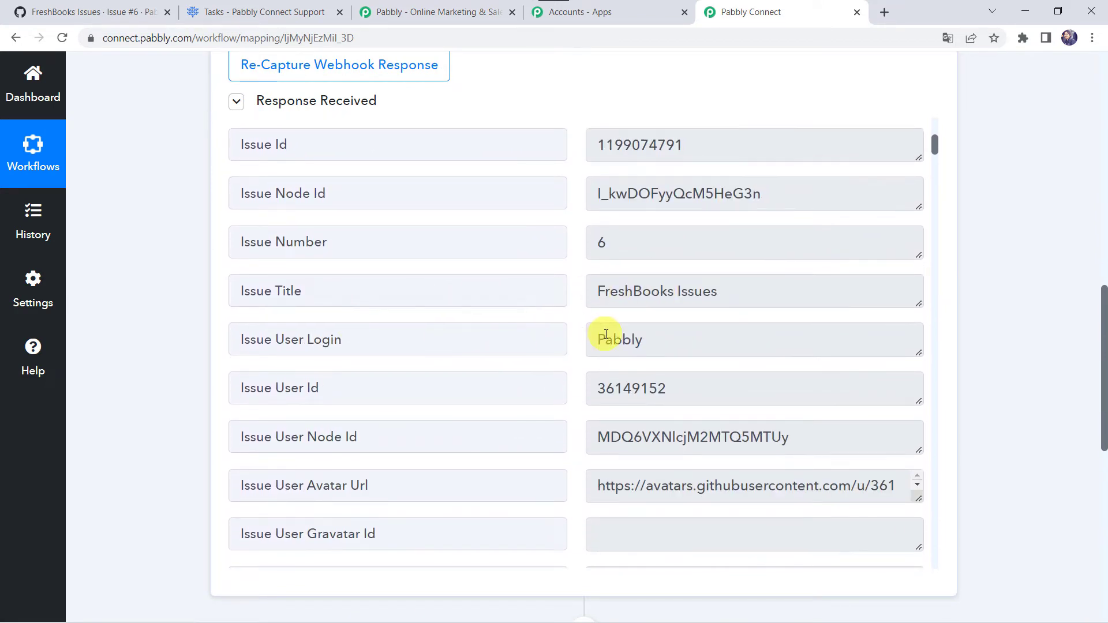
scroll(606, 335, "down", 1)
scroll(461, 373, "up", 6)
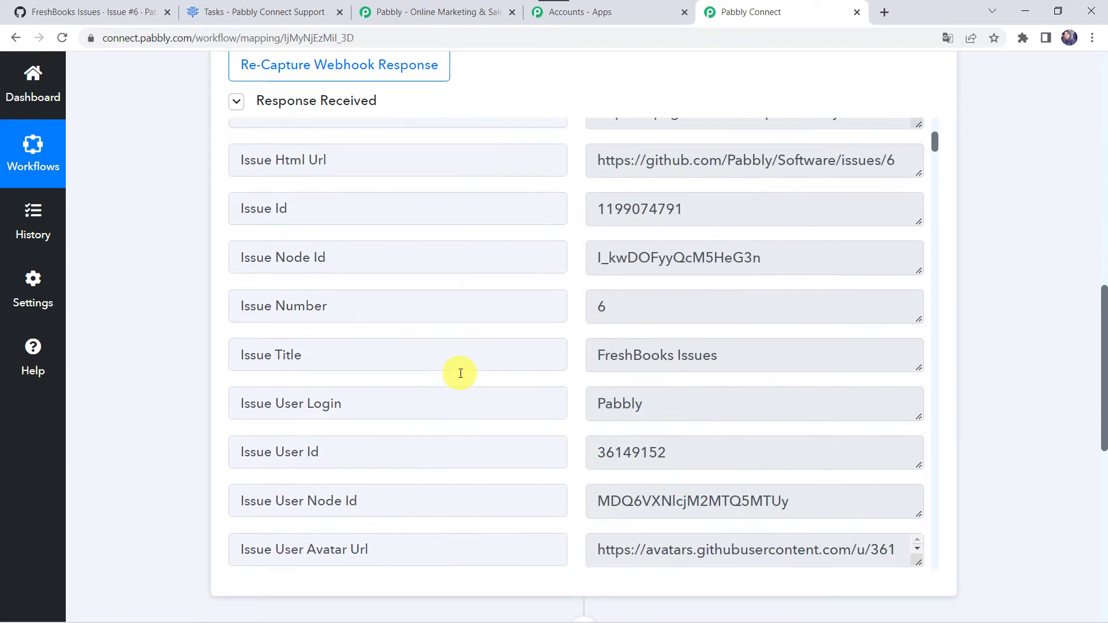
scroll(461, 373, "up", 2)
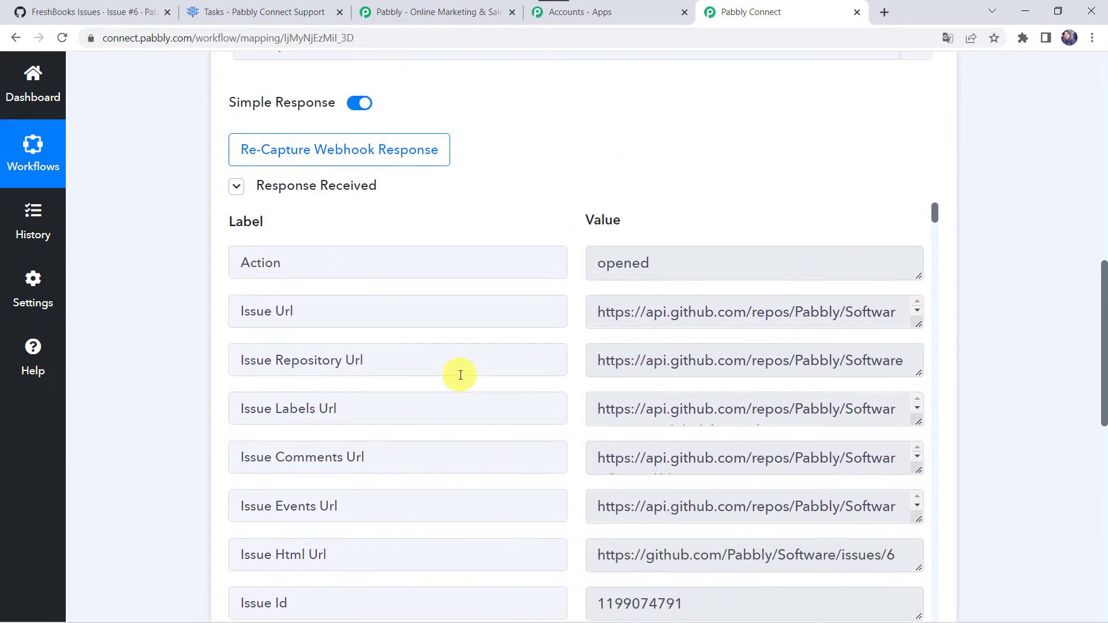
Check the issue body and creation date in the captured response, enlarging the Issue Body value to read it fully
scroll(460, 375, "down", 20)
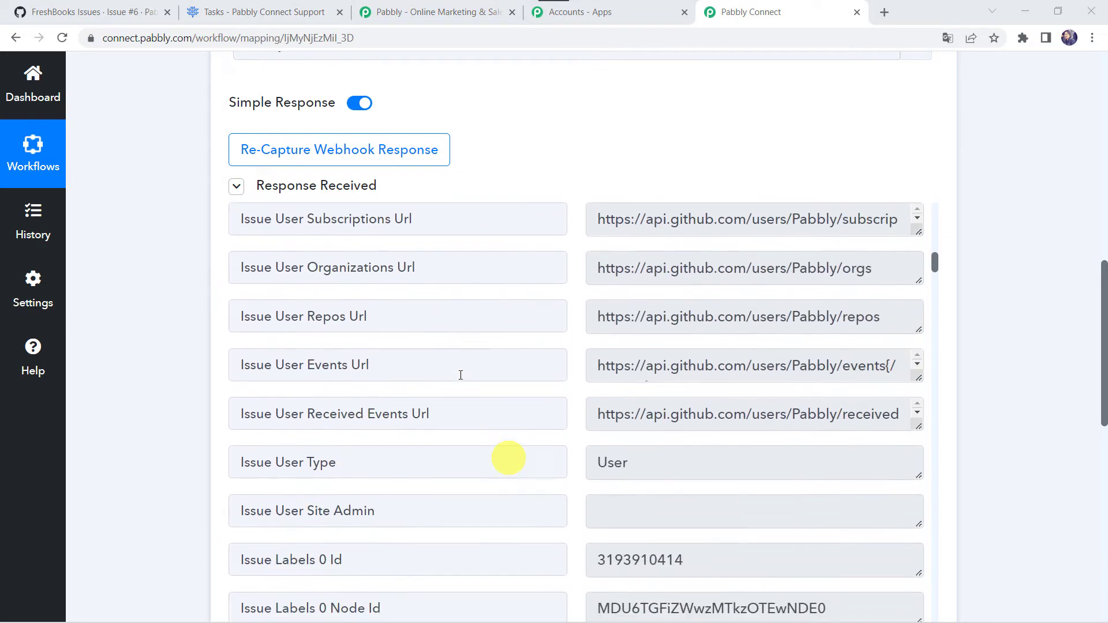
scroll(460, 375, "down", 20)
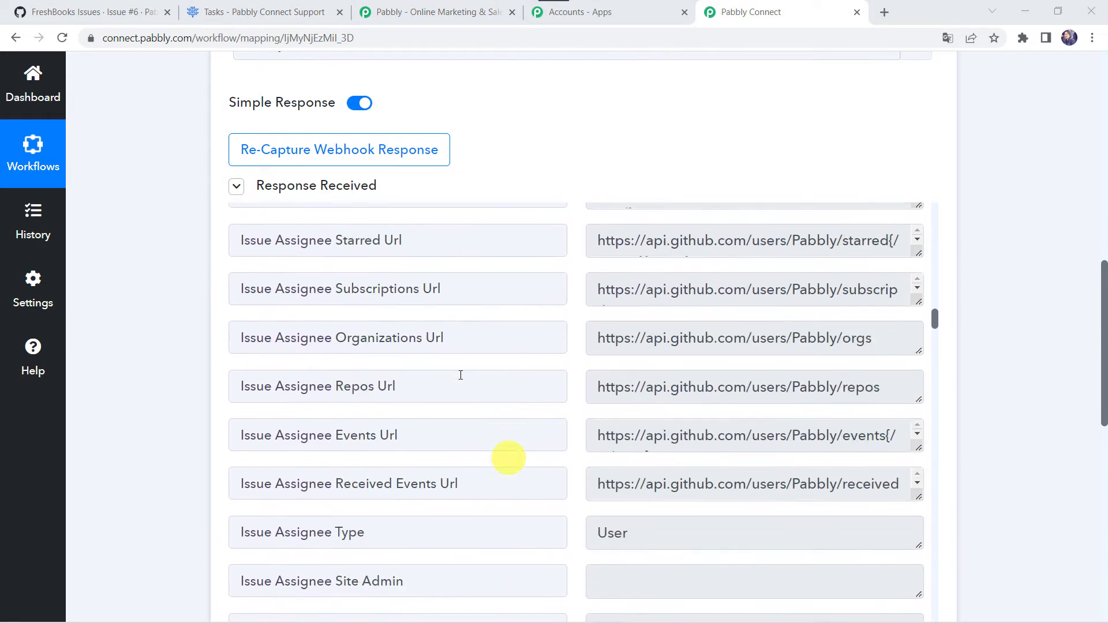
scroll(461, 375, "down", 7)
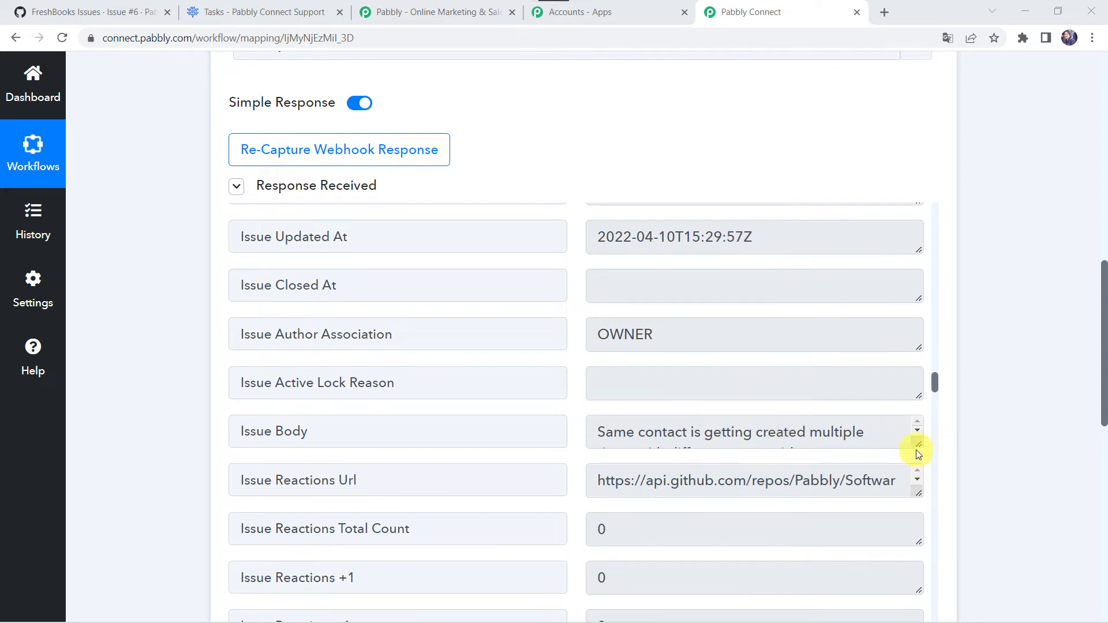
left_click_drag(918, 445, 922, 540)
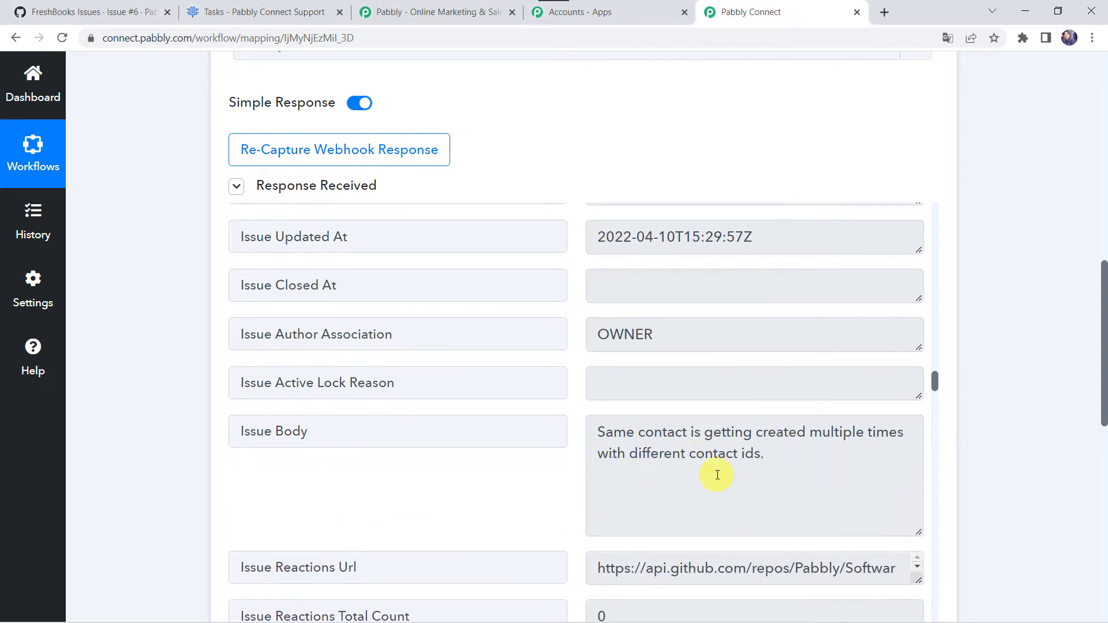
scroll(718, 474, "down", 2)
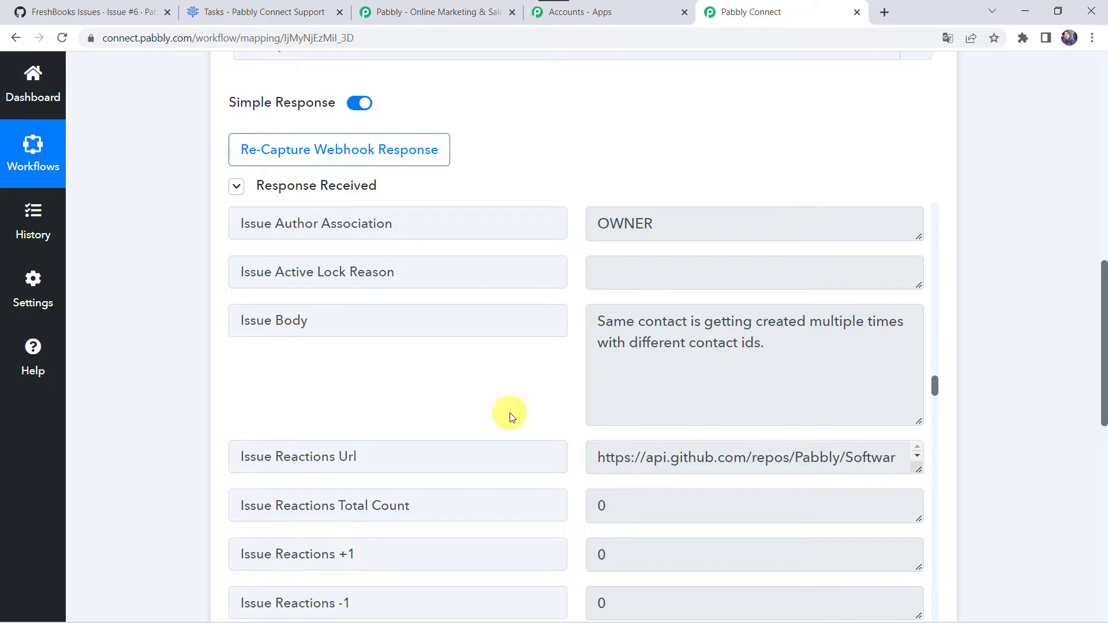
scroll(510, 413, "up", 13)
scroll(510, 413, "down", 8)
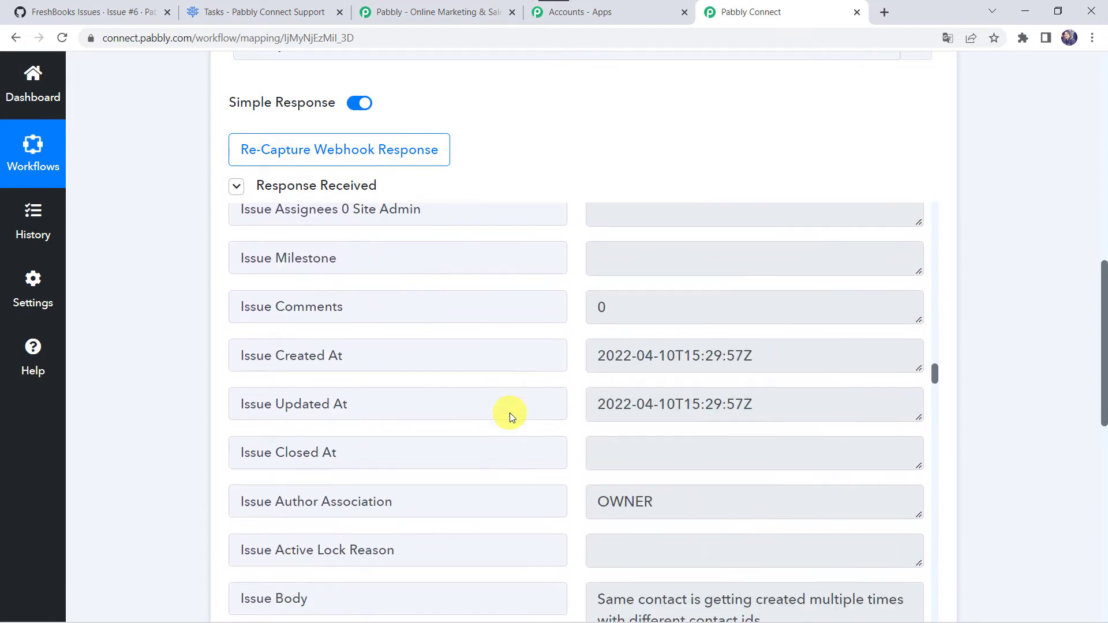
scroll(519, 398, "down", 1)
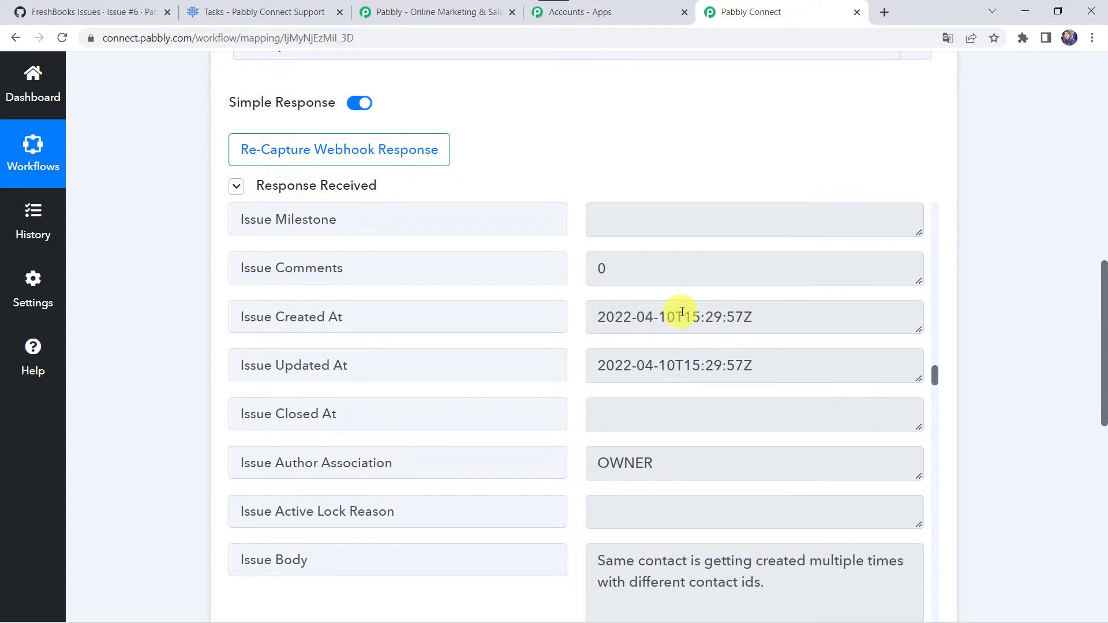
Expand the workflow's second step, search the apps for "Date", and choose Date/Time Formatter by Pabbly as the action app
scroll(129, 456, "down", 10)
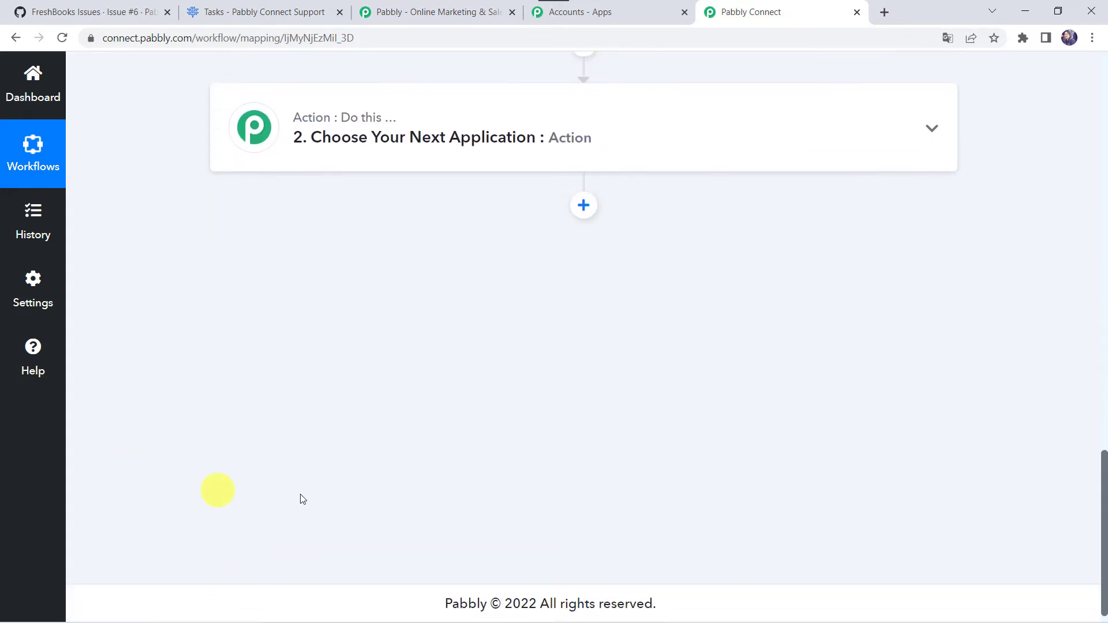
left_click(588, 142)
left_click(303, 246)
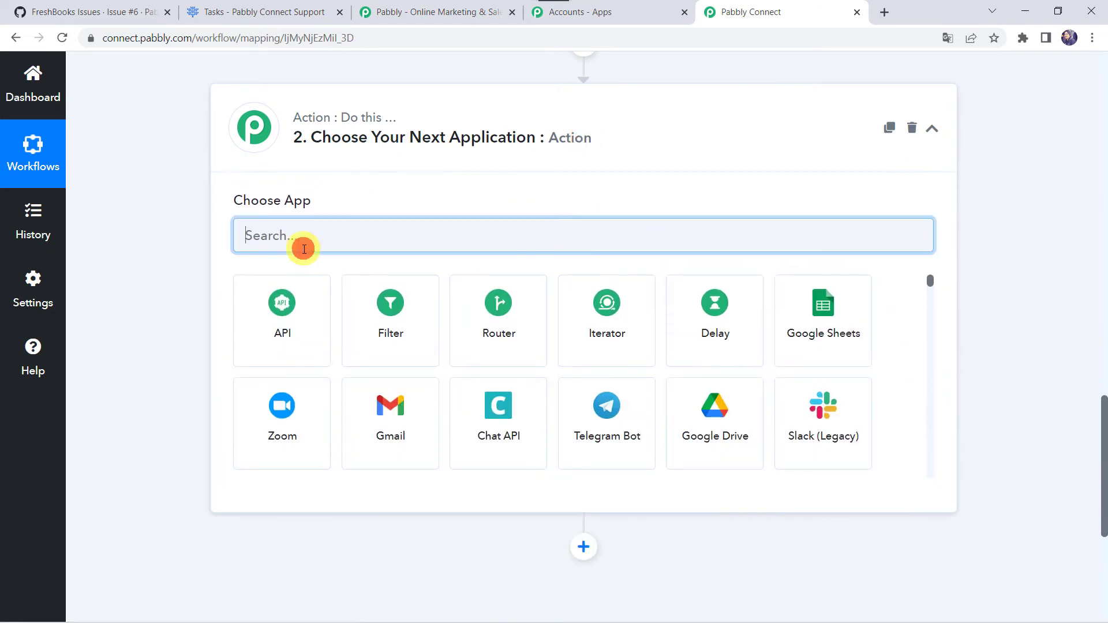
type("Date")
left_click(275, 338)
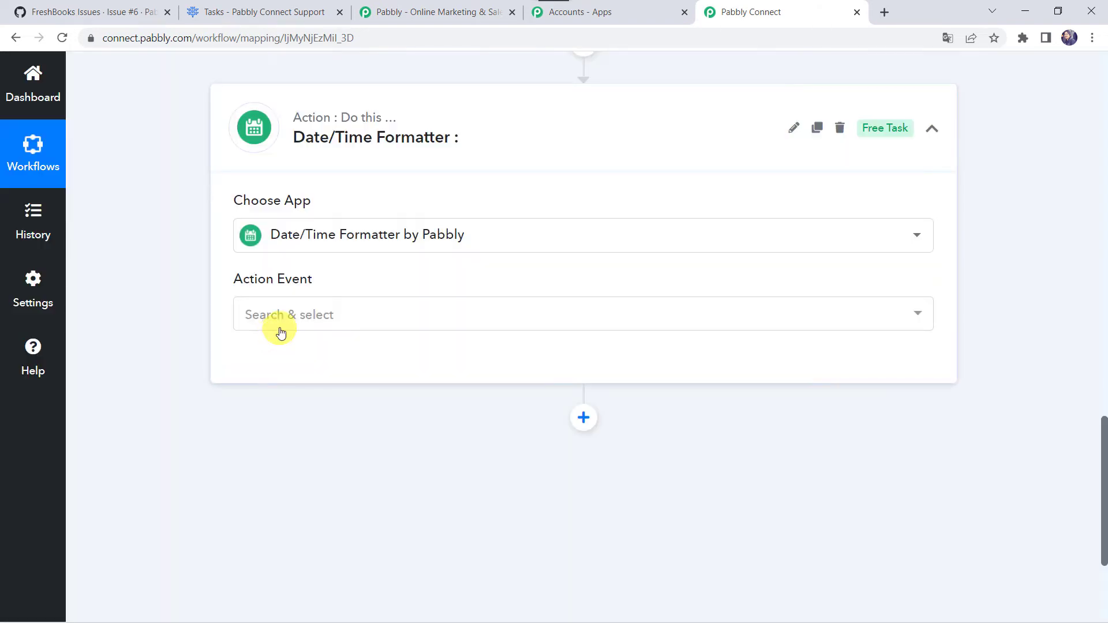
Set the formatter's action event to Format Date Only and connect it
left_click(278, 319)
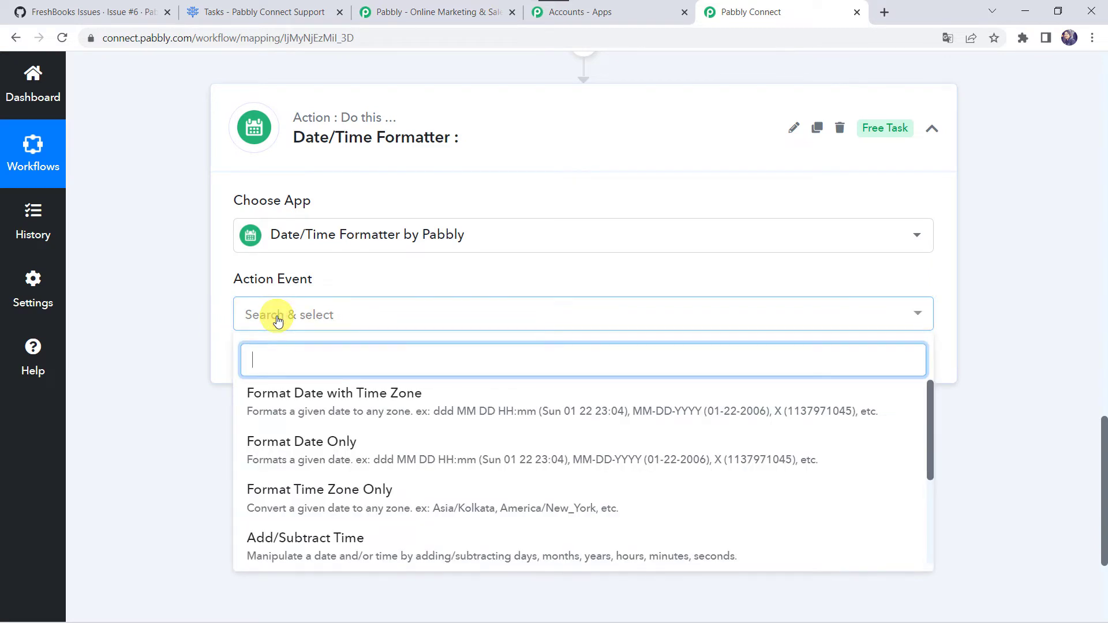
left_click(284, 443)
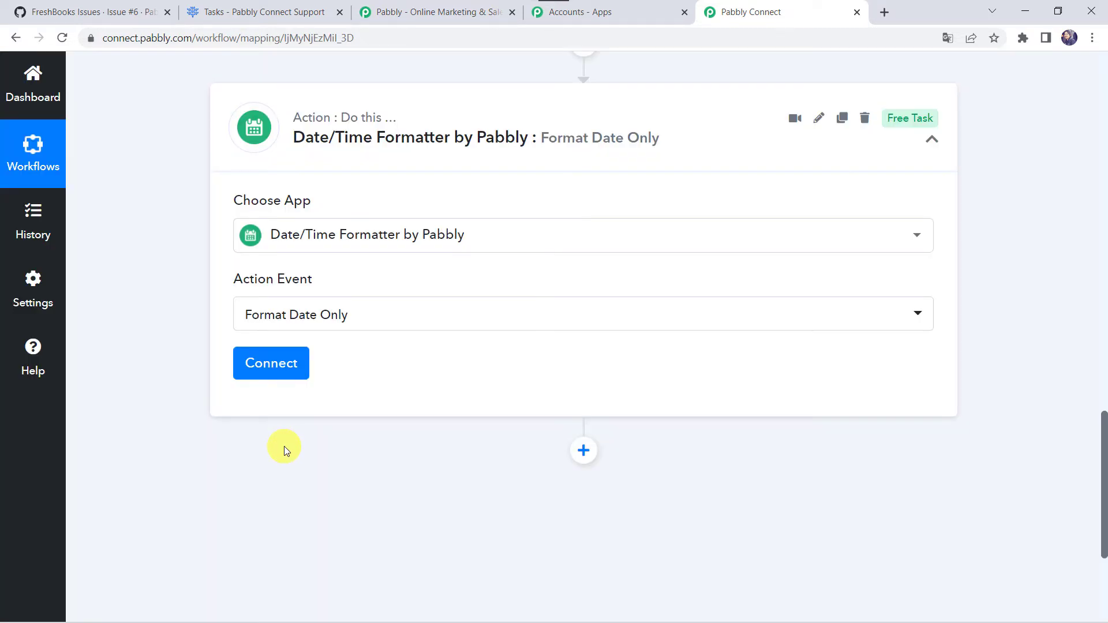
left_click(288, 365)
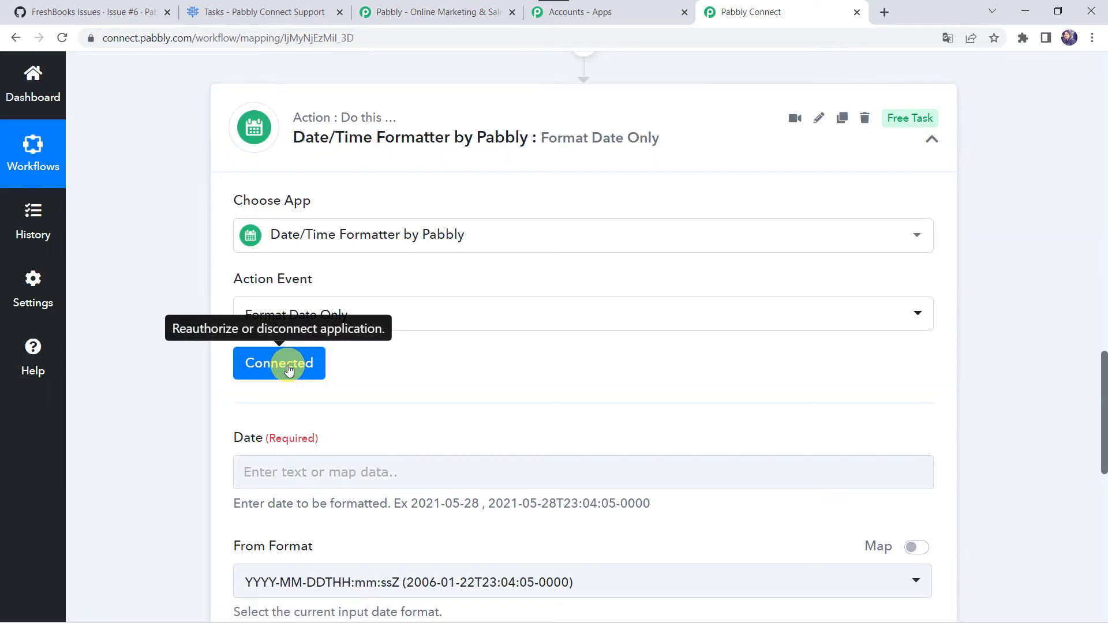
Map the Date field to the GitHub trigger's Issue Updated At value, searching the previous step's data for "Date"
scroll(399, 290, "down", 3)
left_click(293, 251)
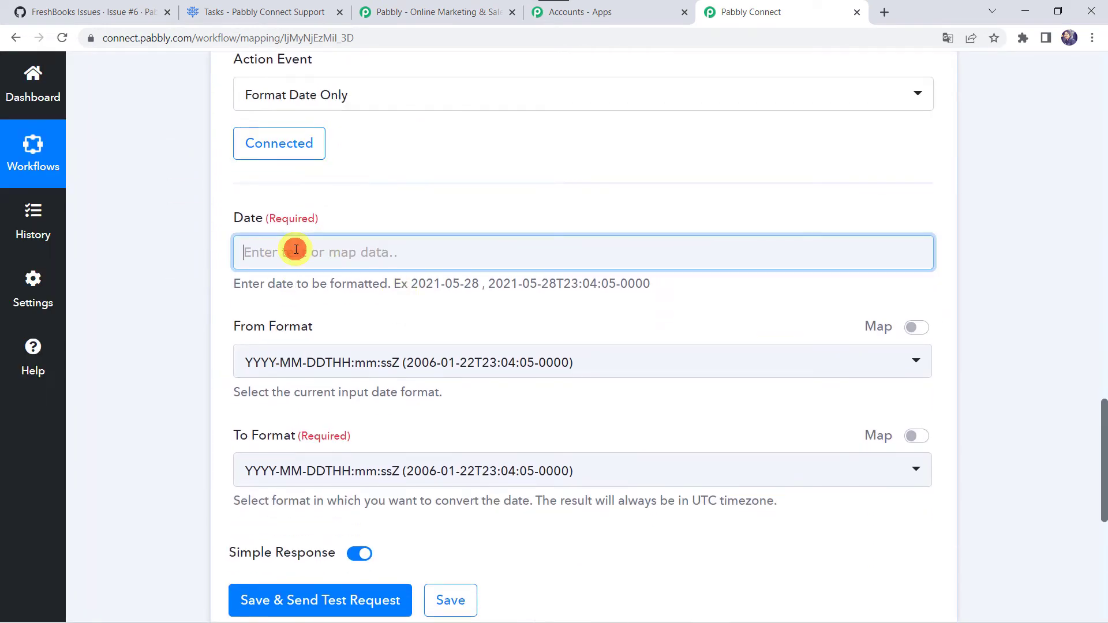
left_click(305, 392)
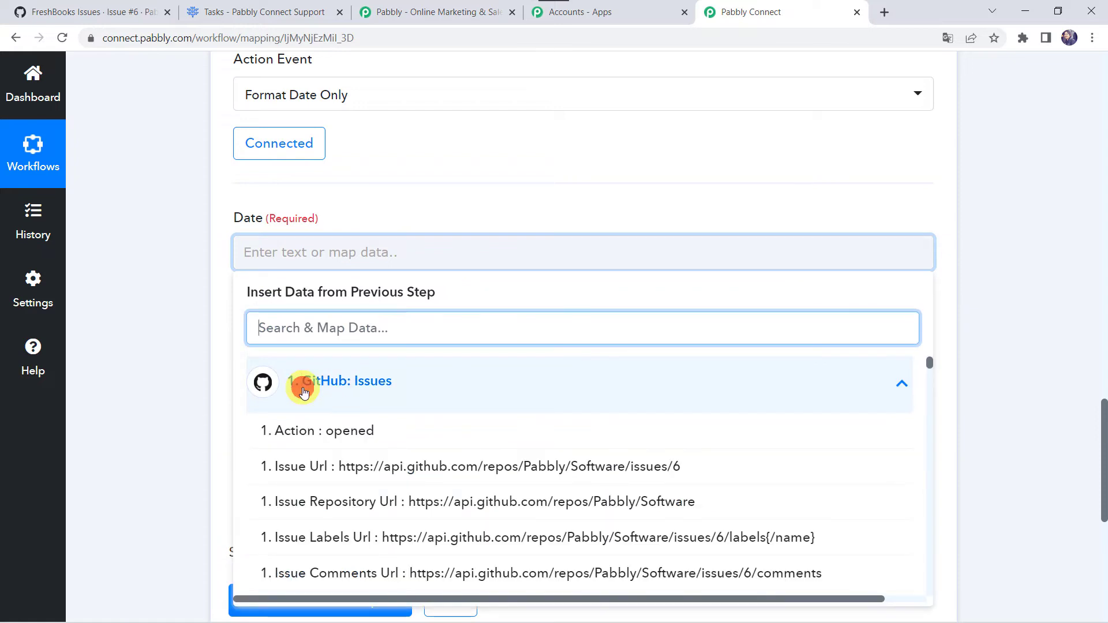
type("Date")
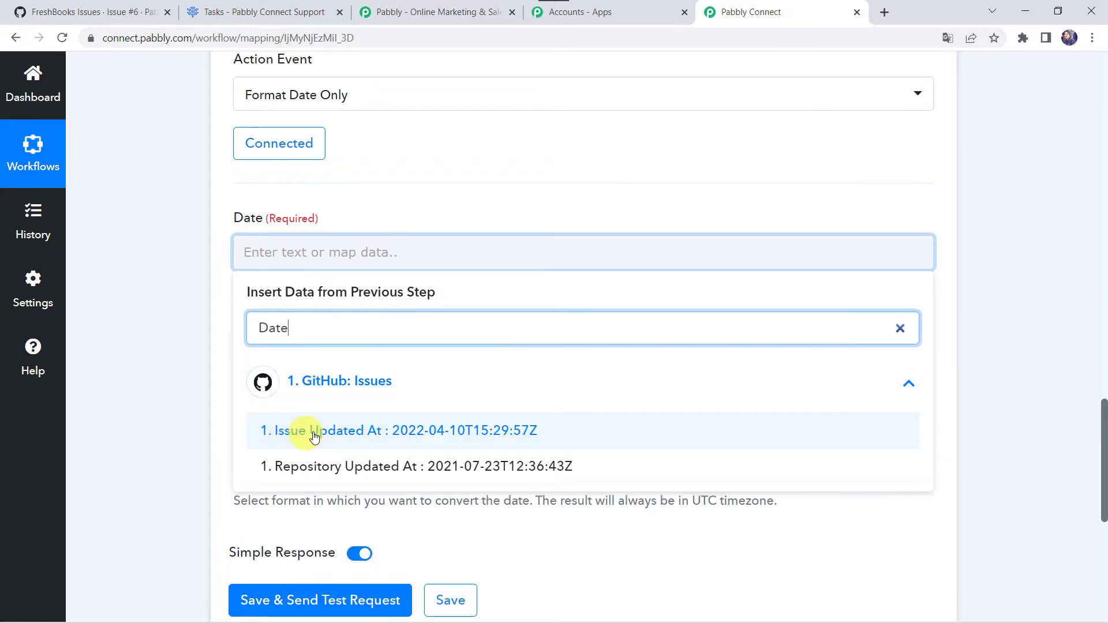
left_click(345, 434)
left_click(172, 328)
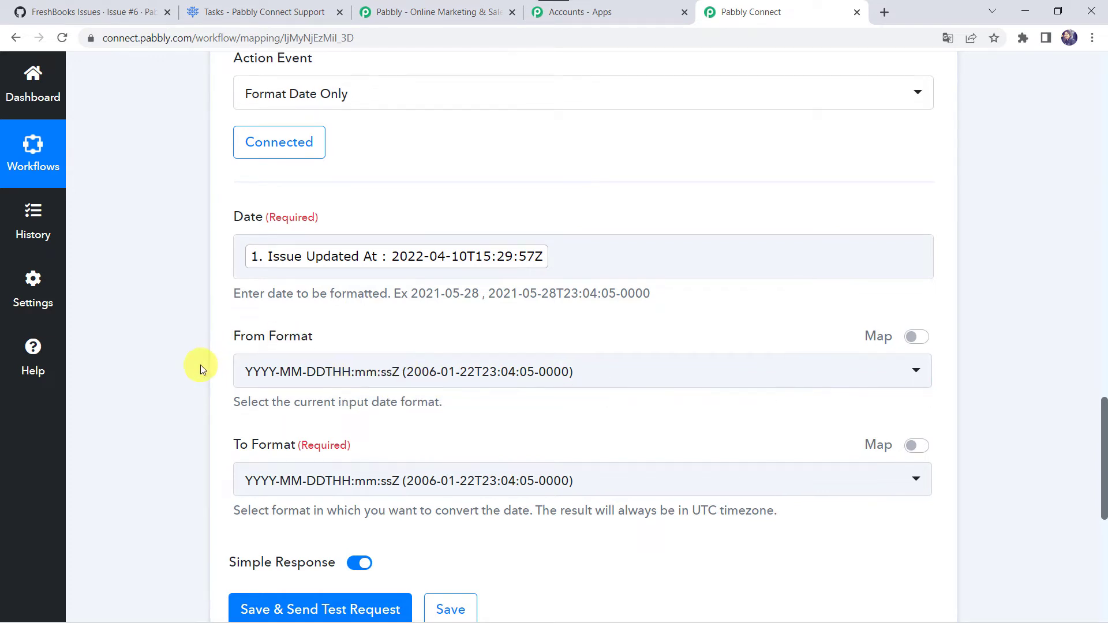
Set the formatter's To Format to YYYY-MM-DD (2006-01-22), save the step and send a test request
scroll(200, 365, "down", 1)
scroll(200, 365, "down", 1)
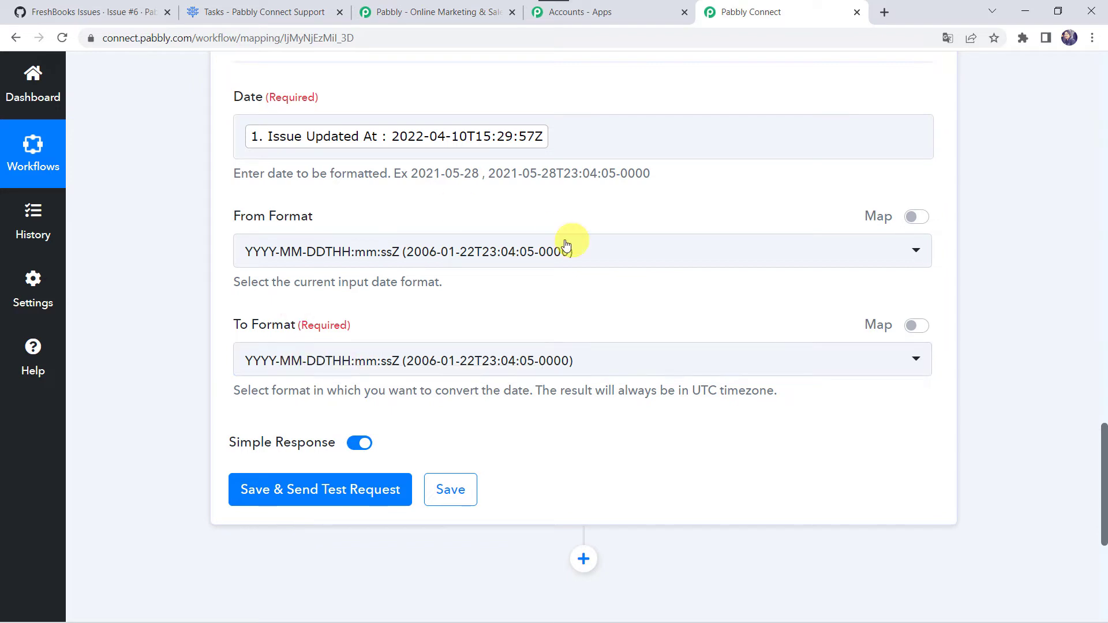
left_click(295, 368)
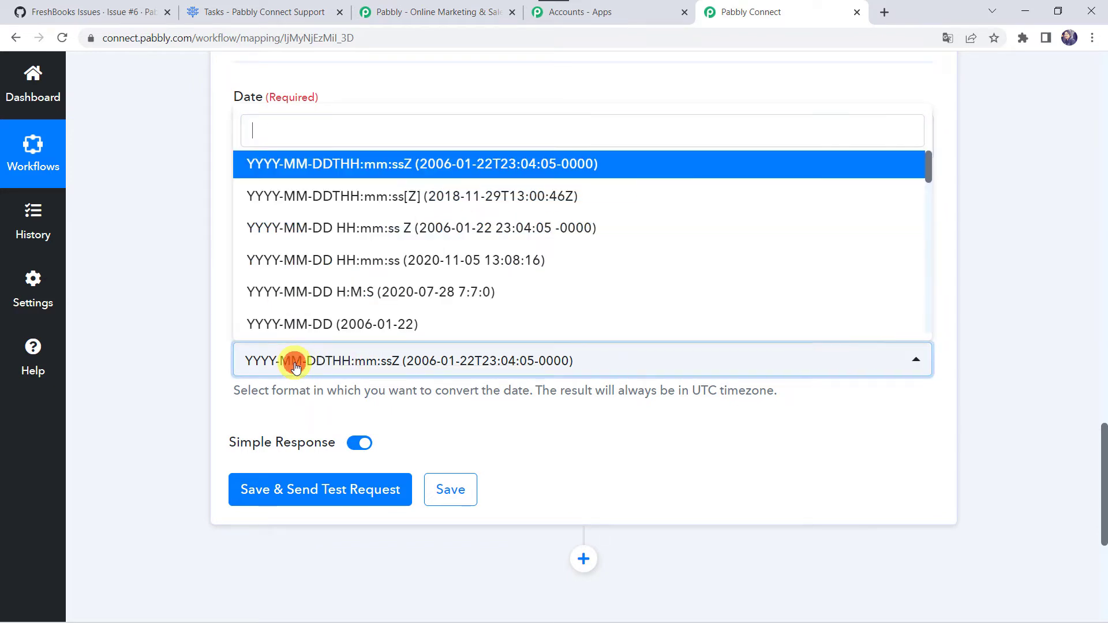
left_click(348, 324)
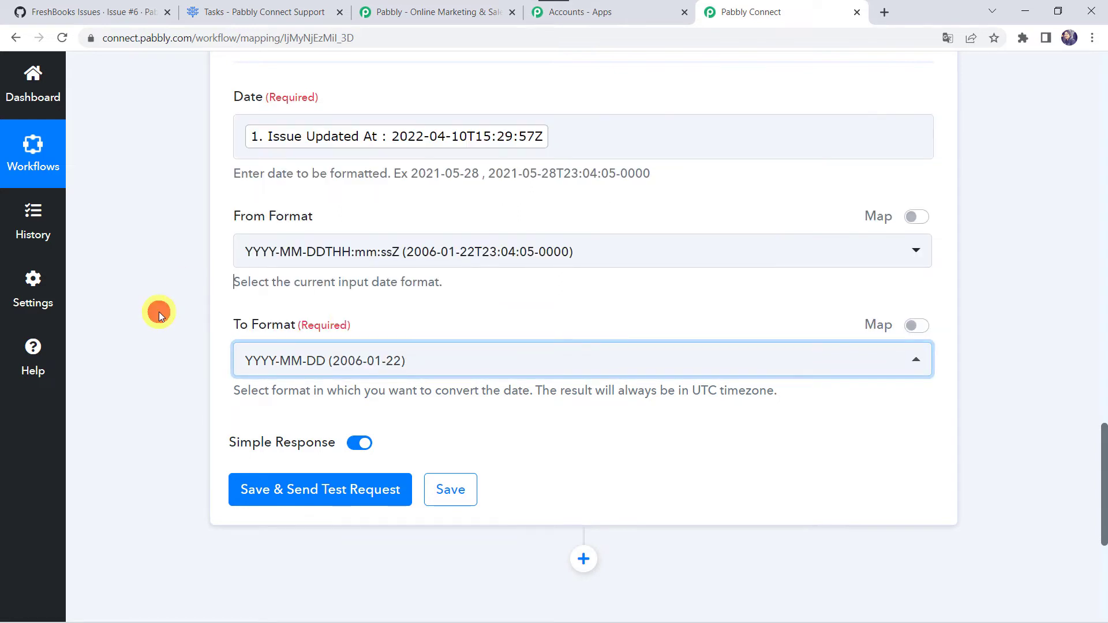
scroll(159, 315, "down", 1)
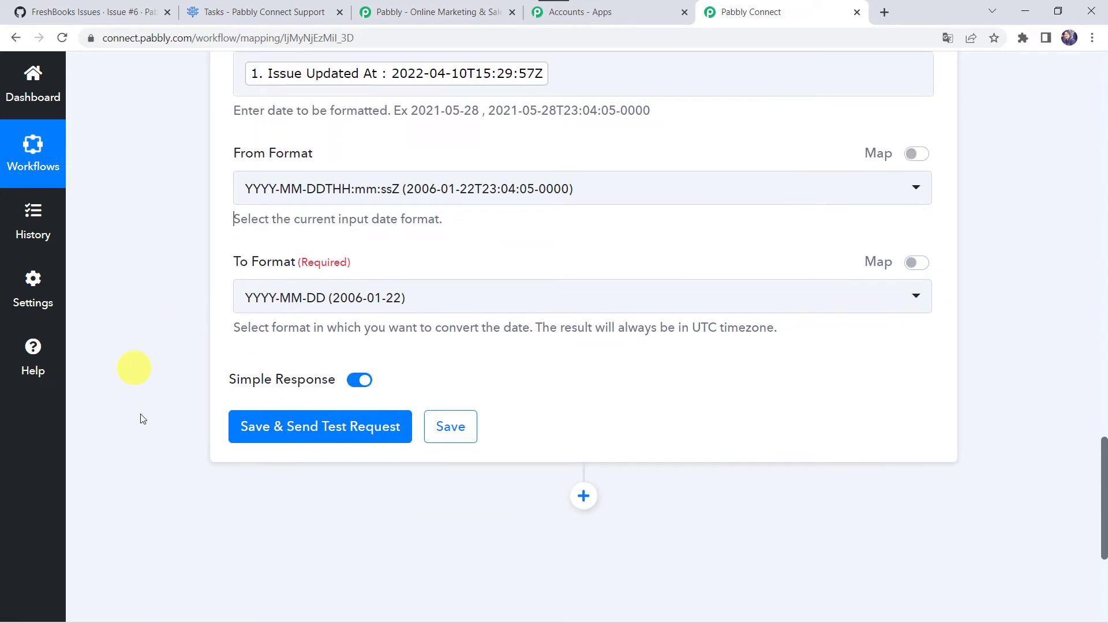
left_click(278, 425)
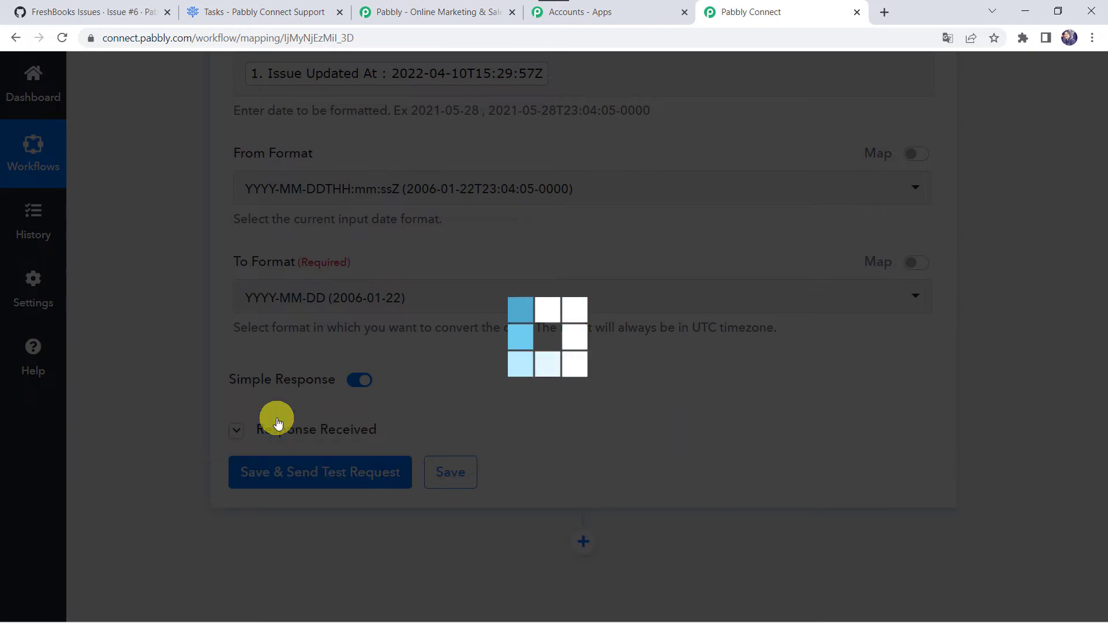
scroll(453, 383, "down", 2)
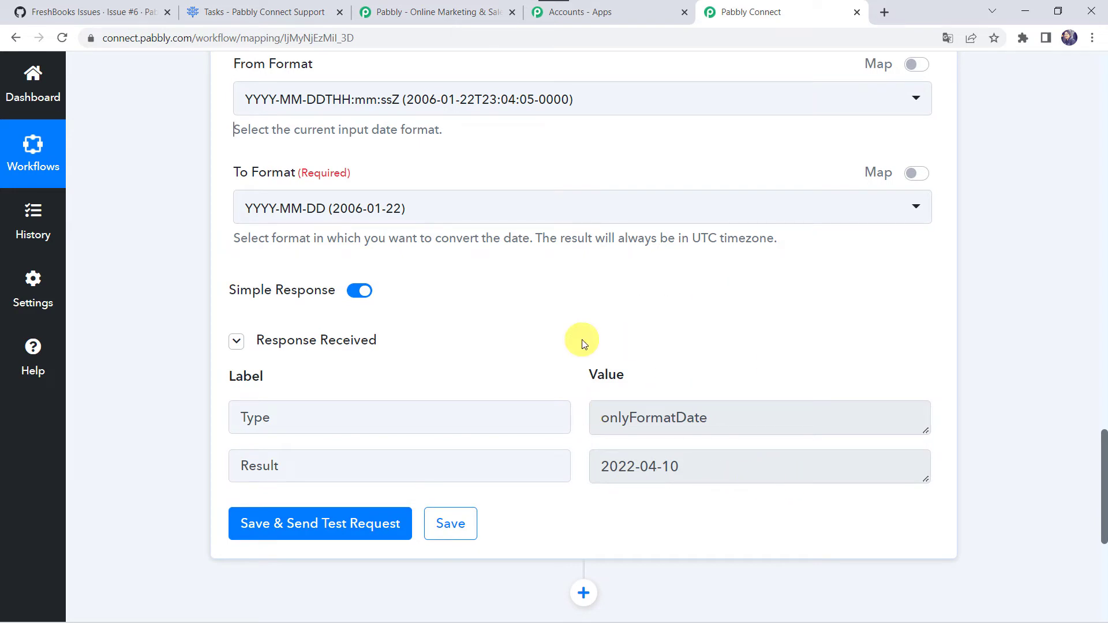
Add another action after the date formatter, choosing FreedCamp as the app and Create Task as the action event
scroll(582, 345, "down", 6)
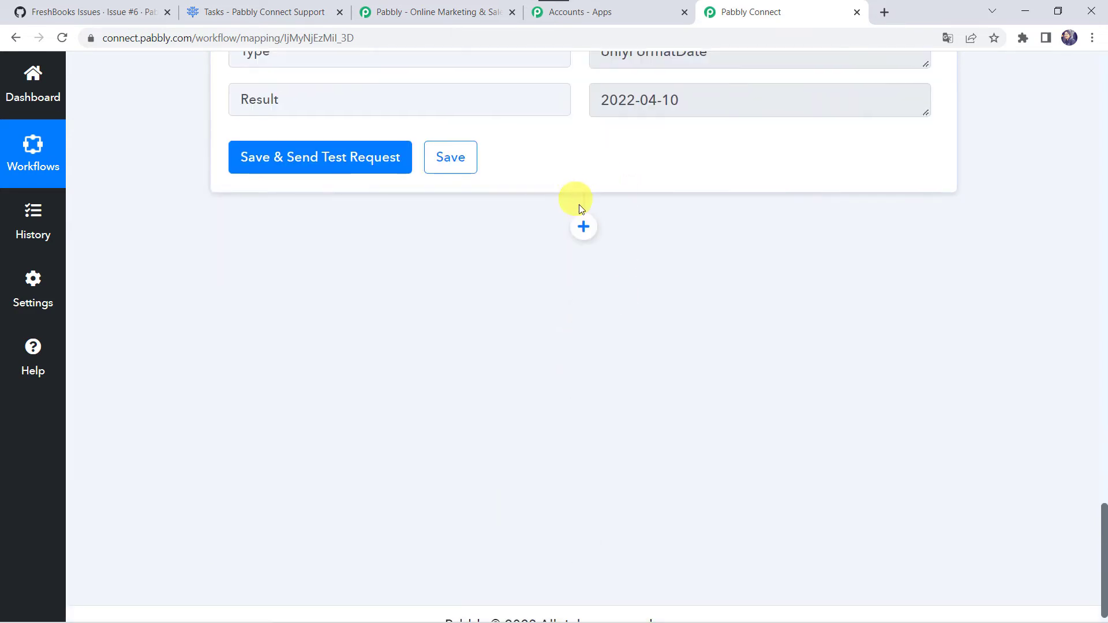
left_click(583, 231)
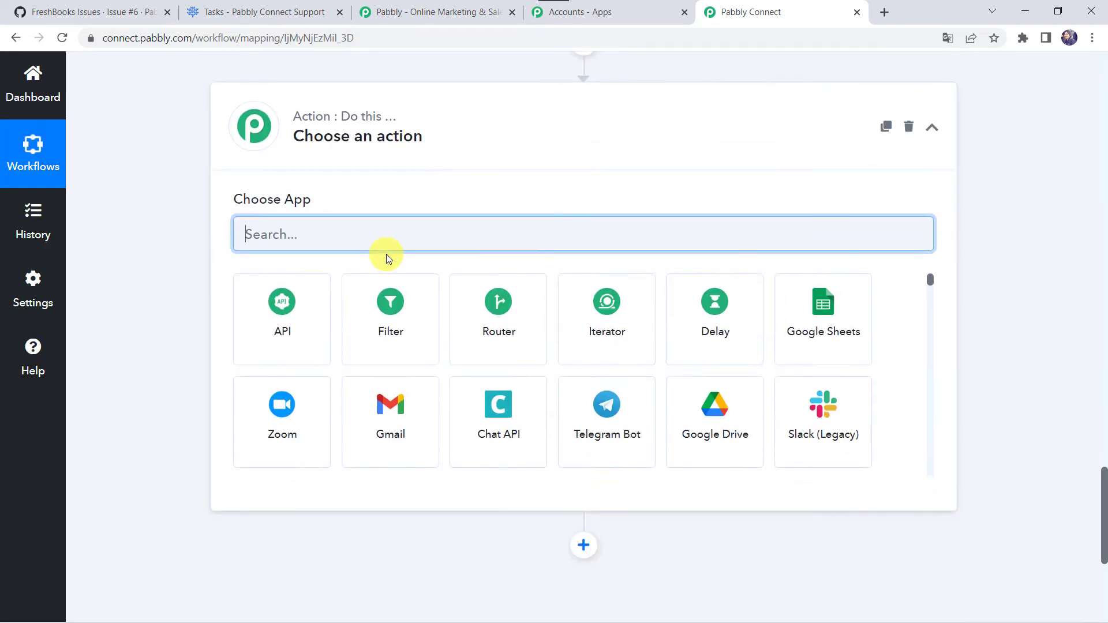
type("Freed")
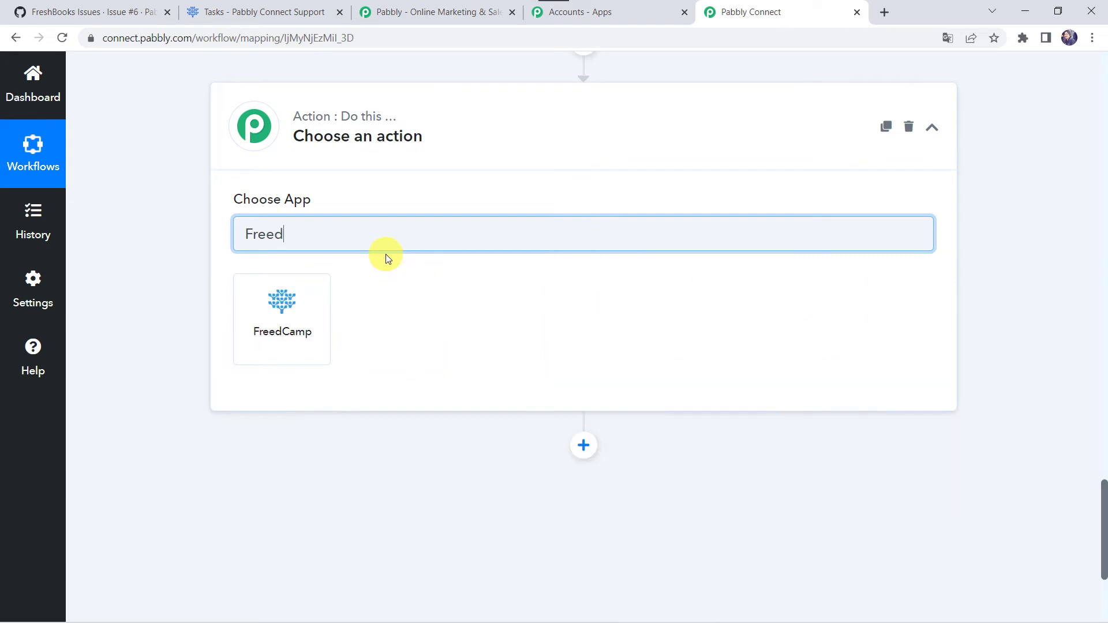
left_click(287, 311)
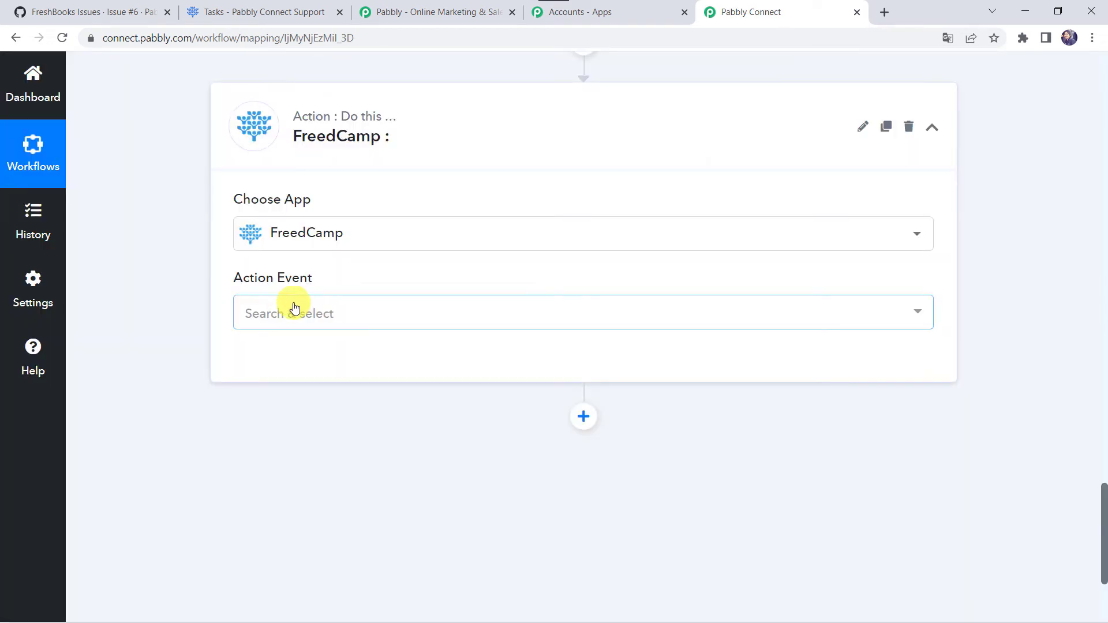
left_click(292, 307)
type("cre")
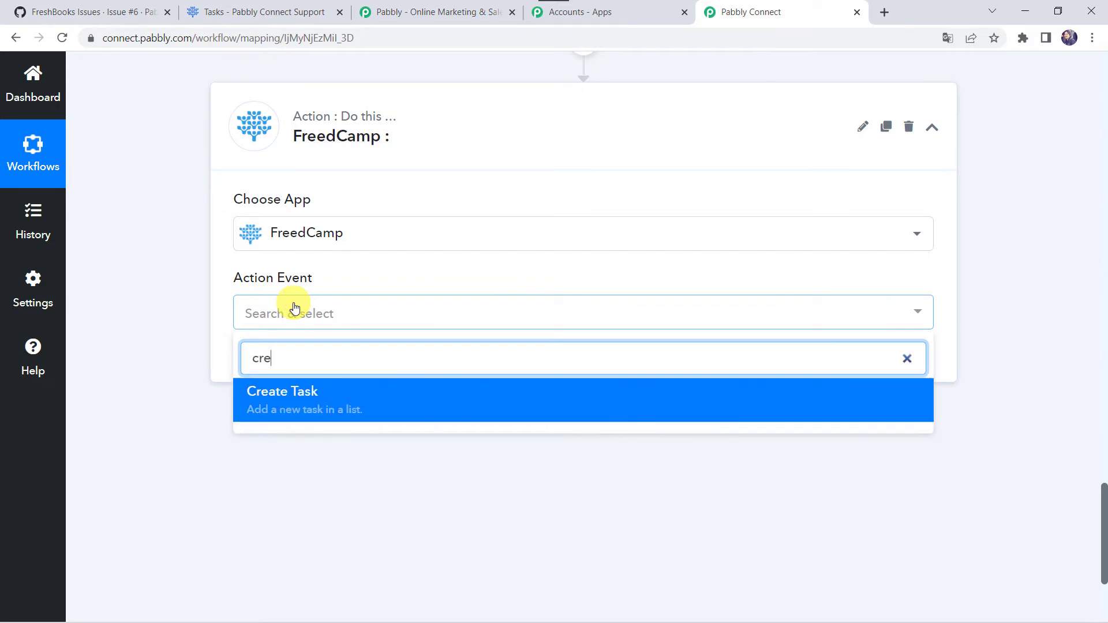
left_click(260, 394)
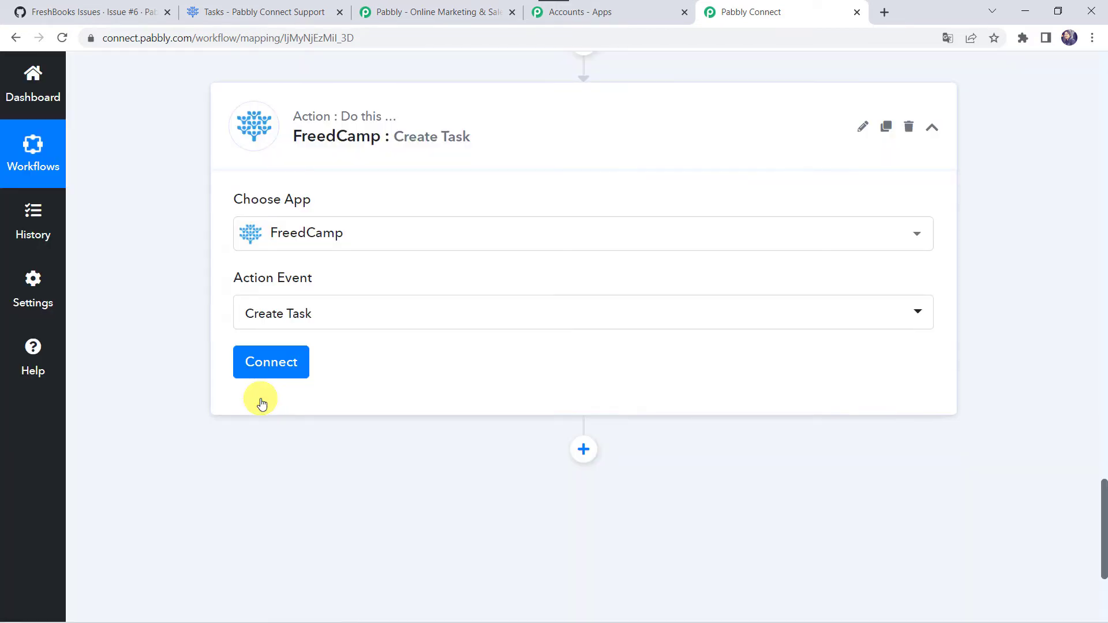
Start a new FreedCamp connection for the Create Task action and open the linked Freedcamp page for obtaining the API key
left_click(271, 360)
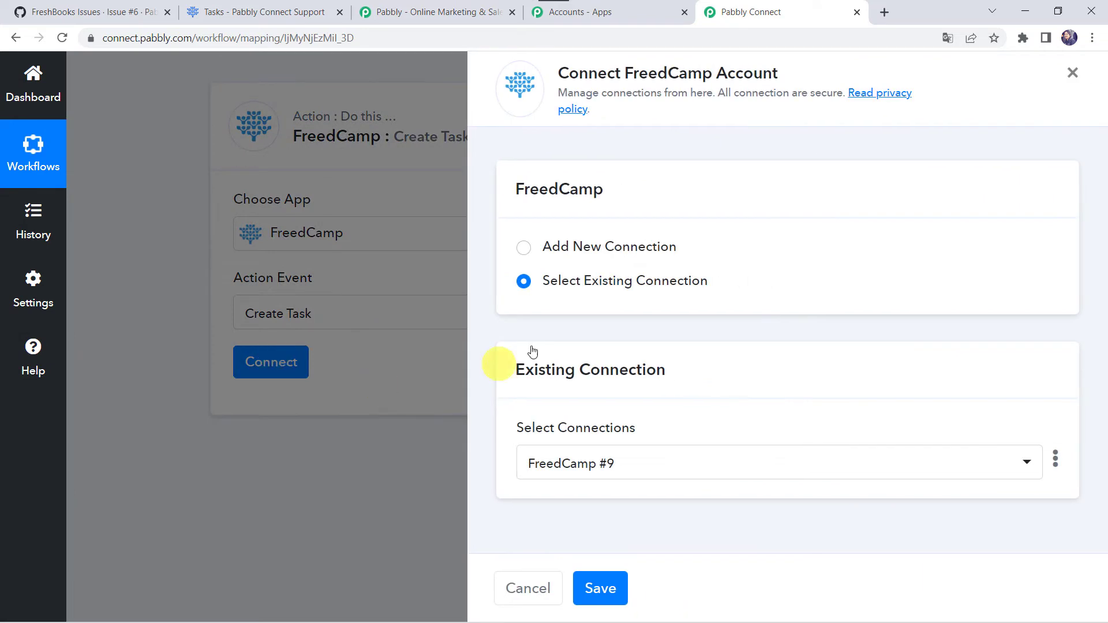
left_click(576, 247)
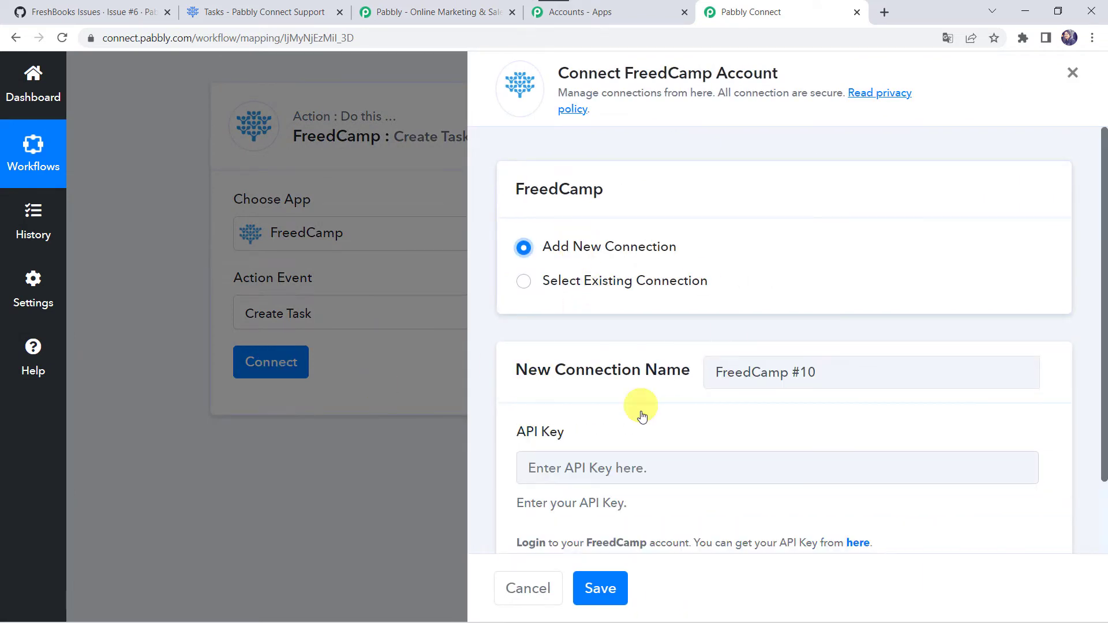
scroll(586, 423, "down", 1)
scroll(586, 423, "down", 1)
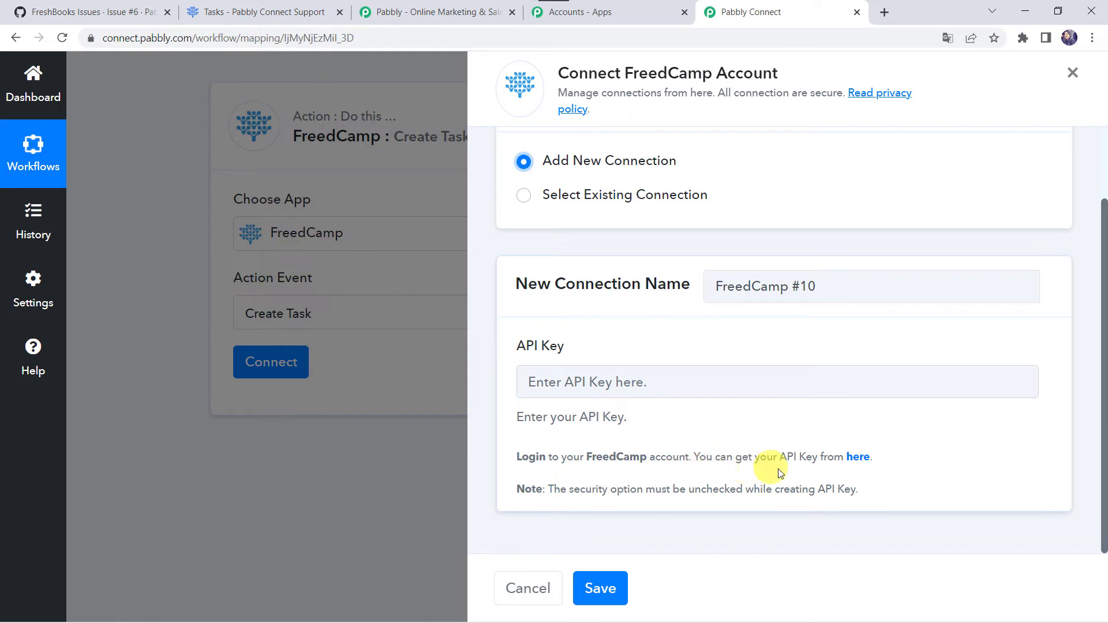
left_click(858, 459)
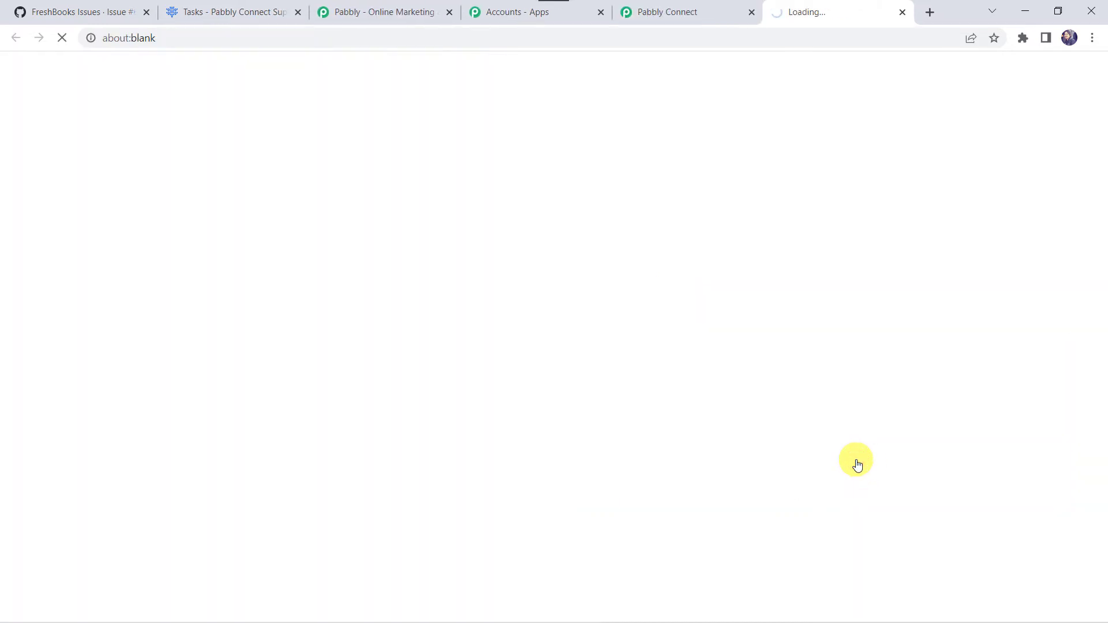
Go to the API section under Integrations in the Freedcamp account settings and copy the existing API key
scroll(488, 416, "down", 7)
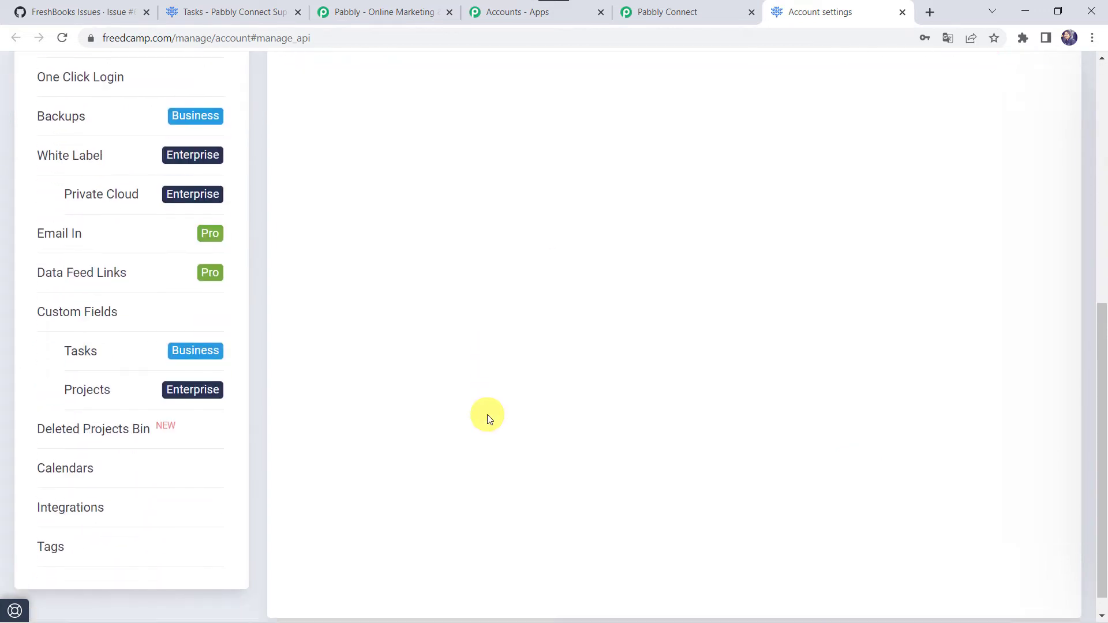
left_click(67, 512)
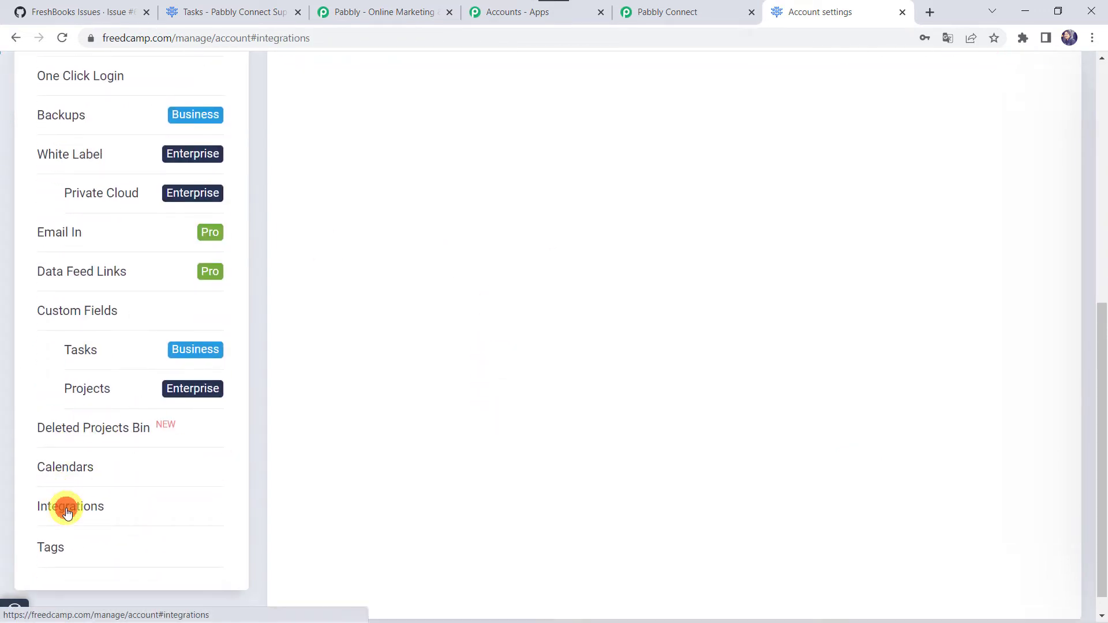
left_click(79, 546)
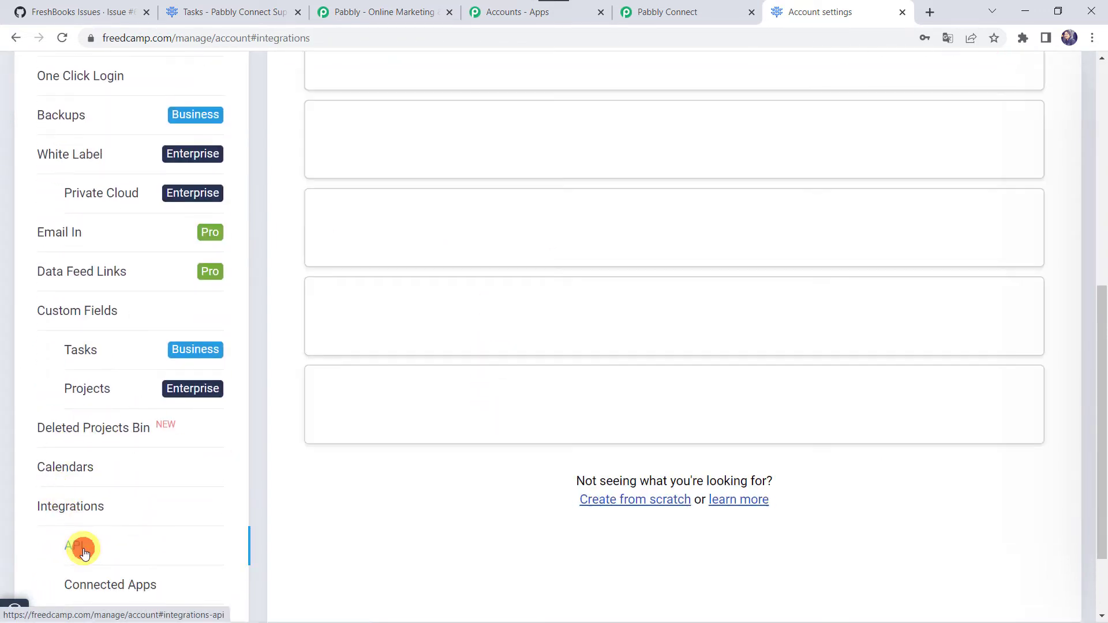
scroll(495, 396, "up", 8)
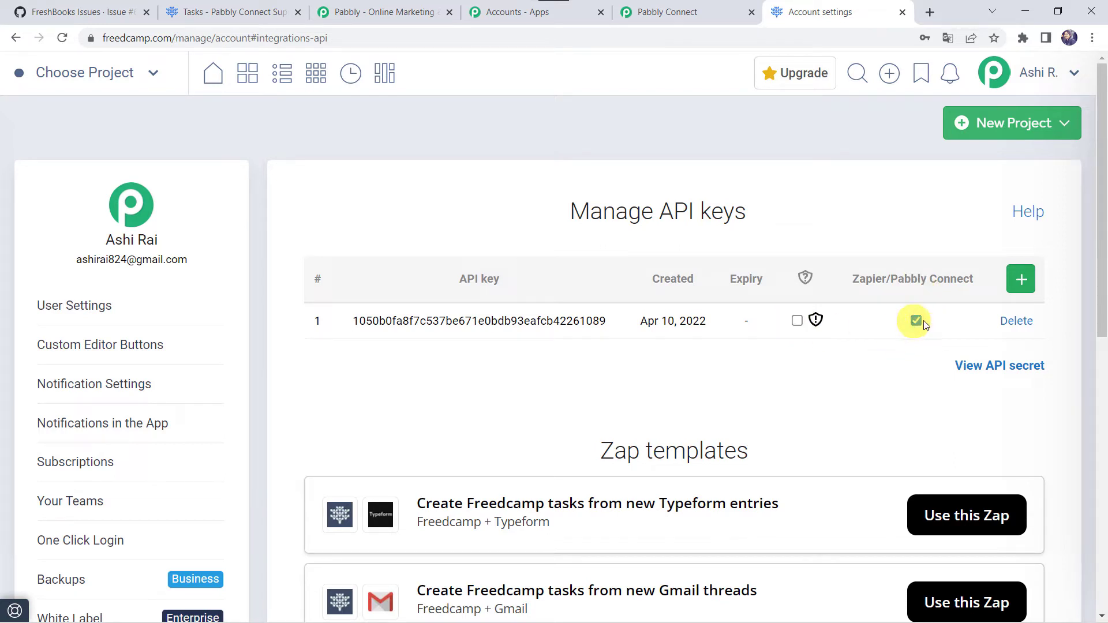
left_click(568, 317)
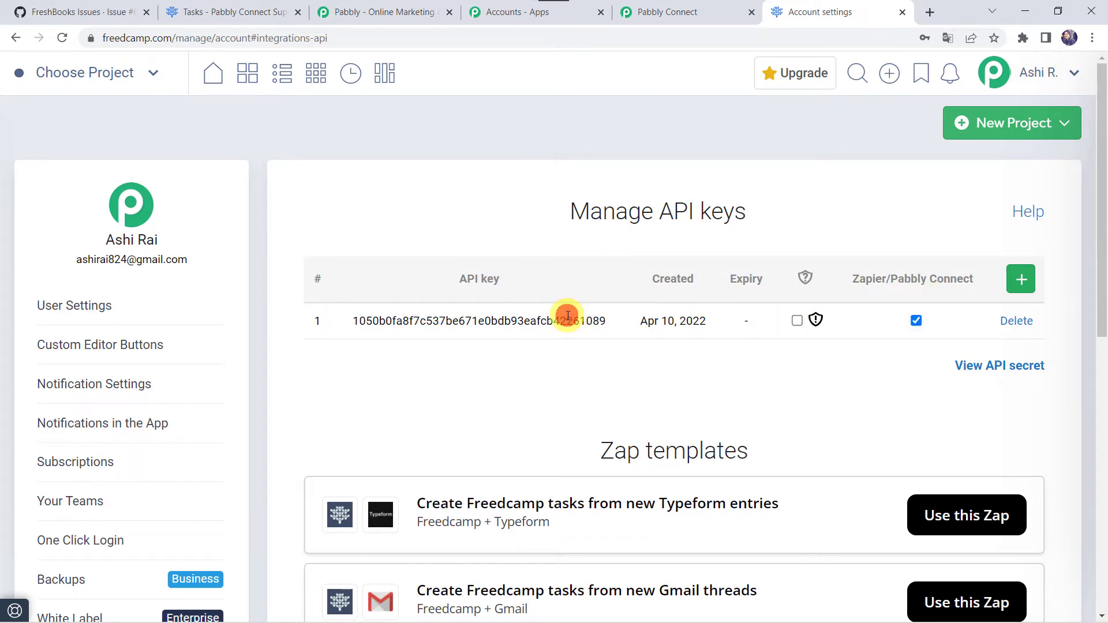
double_click(547, 321)
key("ctrl+c")
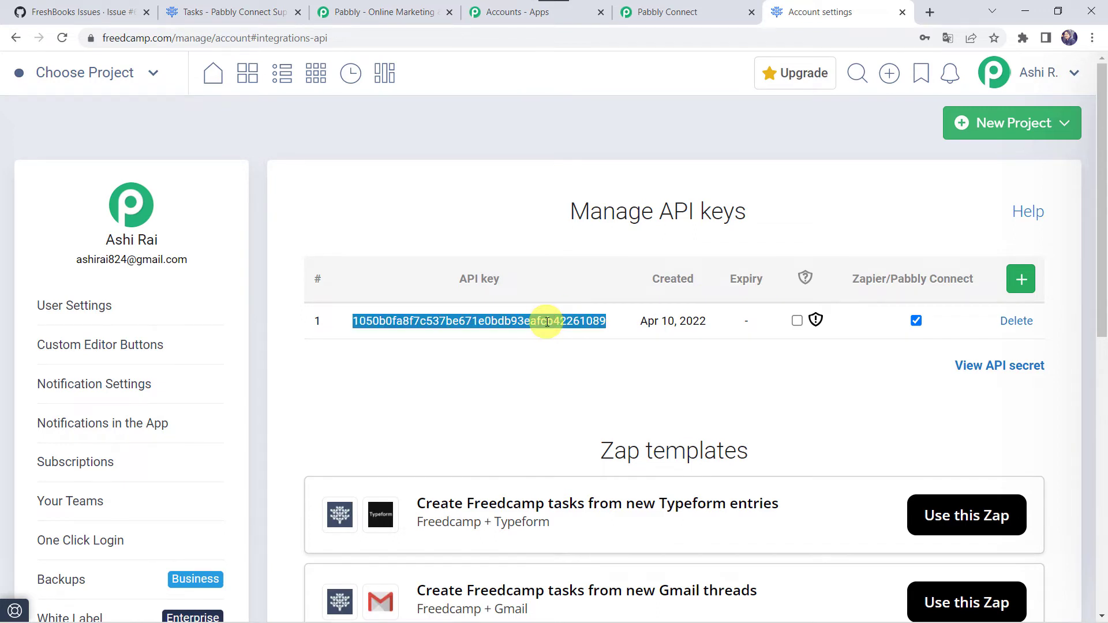
Switch back to Pabbly Connect, paste the API key into the new FreedCamp connection and save it
left_click(687, 12)
left_click(537, 380)
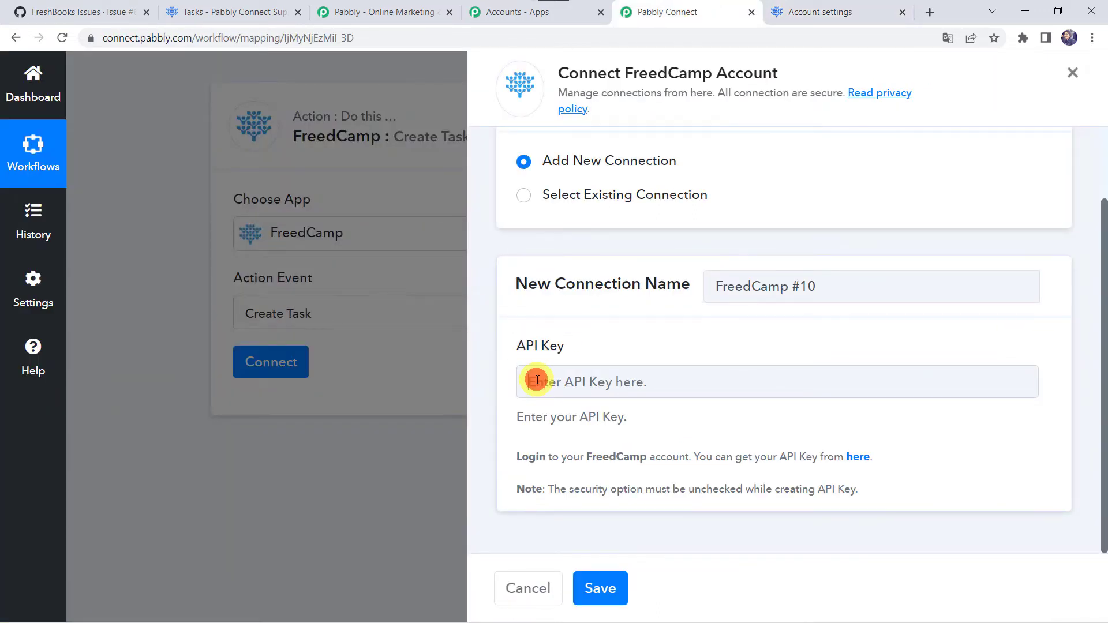
key("ctrl+v")
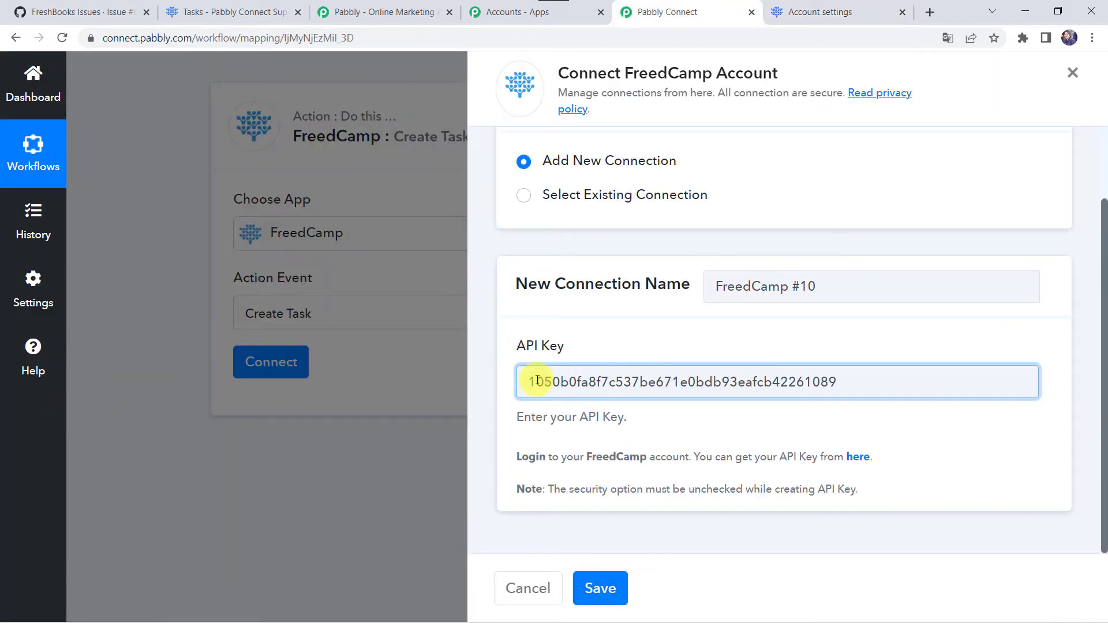
left_click(613, 588)
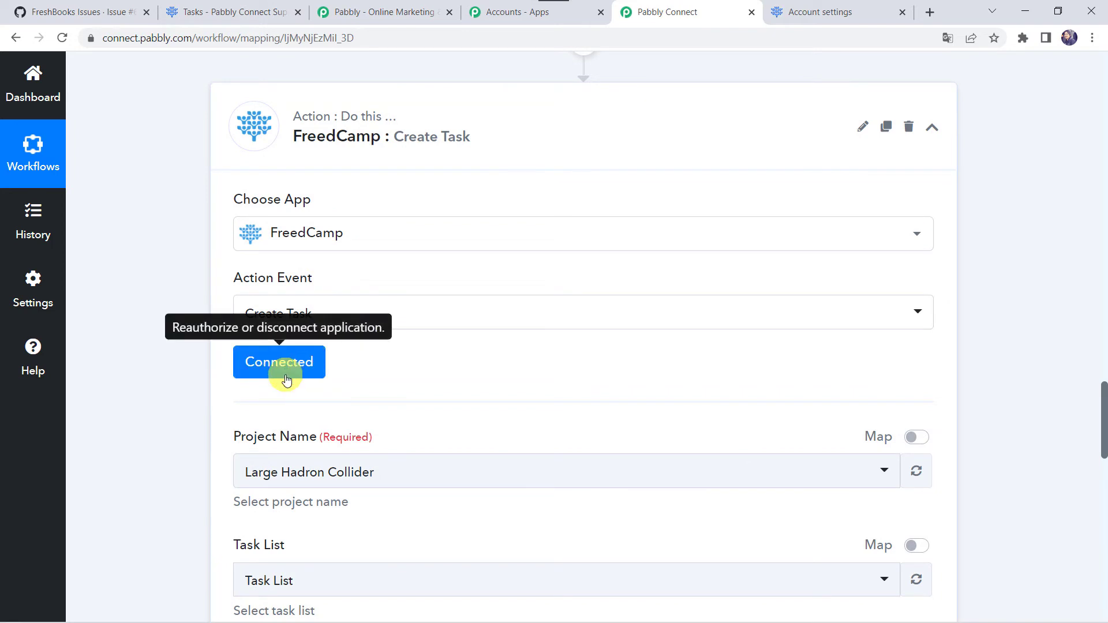
Switch to Freedcamp and open the Pabbly Connect Support project to check its task lists
scroll(421, 384, "down", 2)
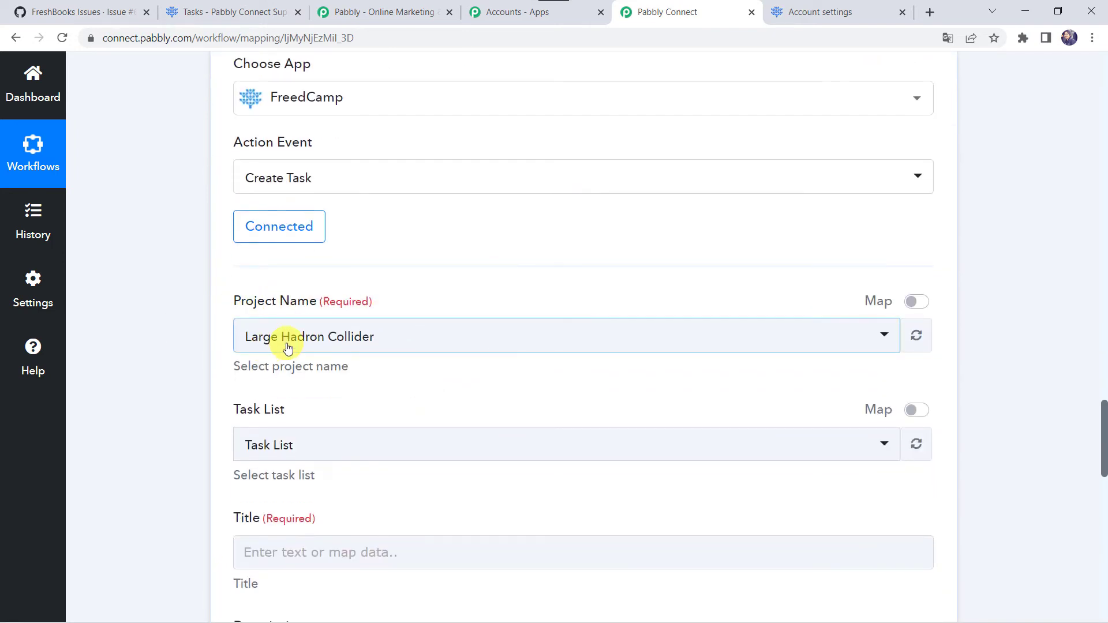
left_click(210, 15)
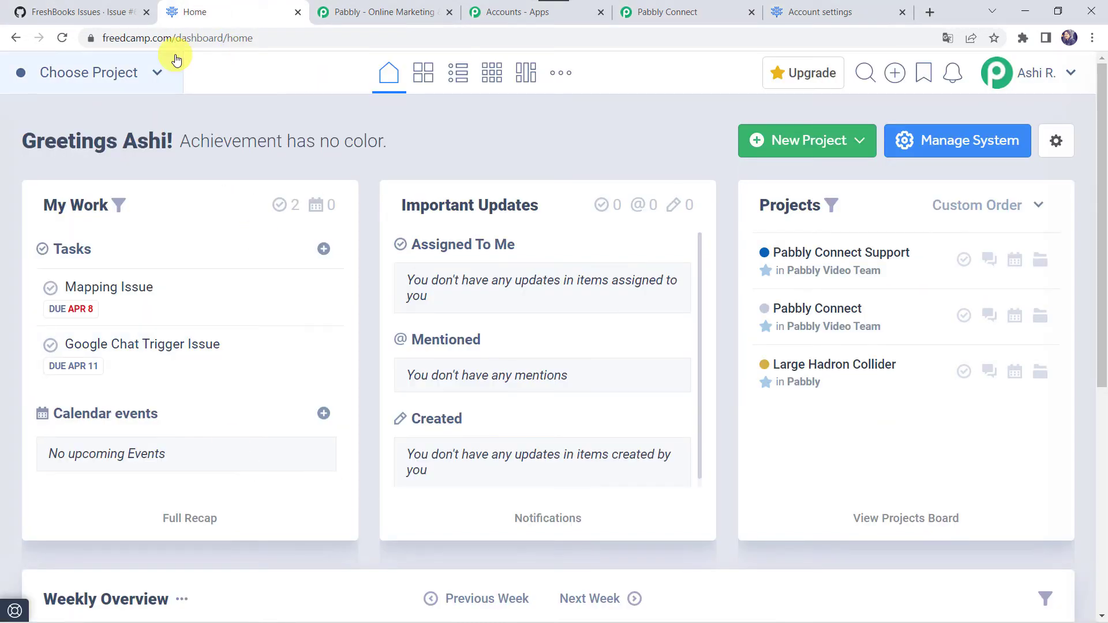
left_click(113, 85)
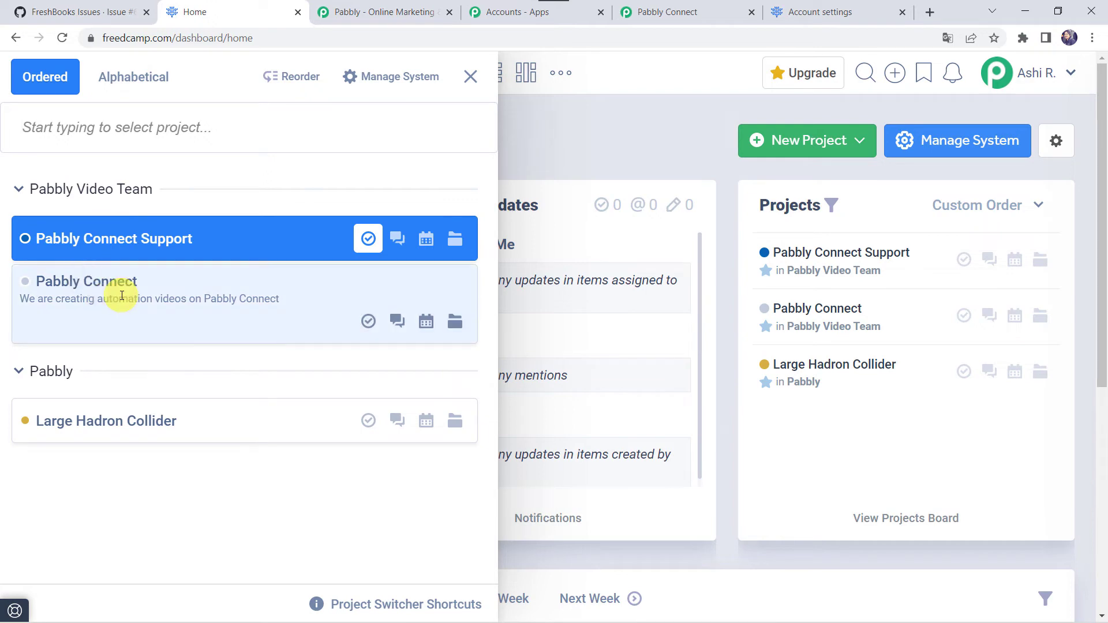
left_click(152, 243)
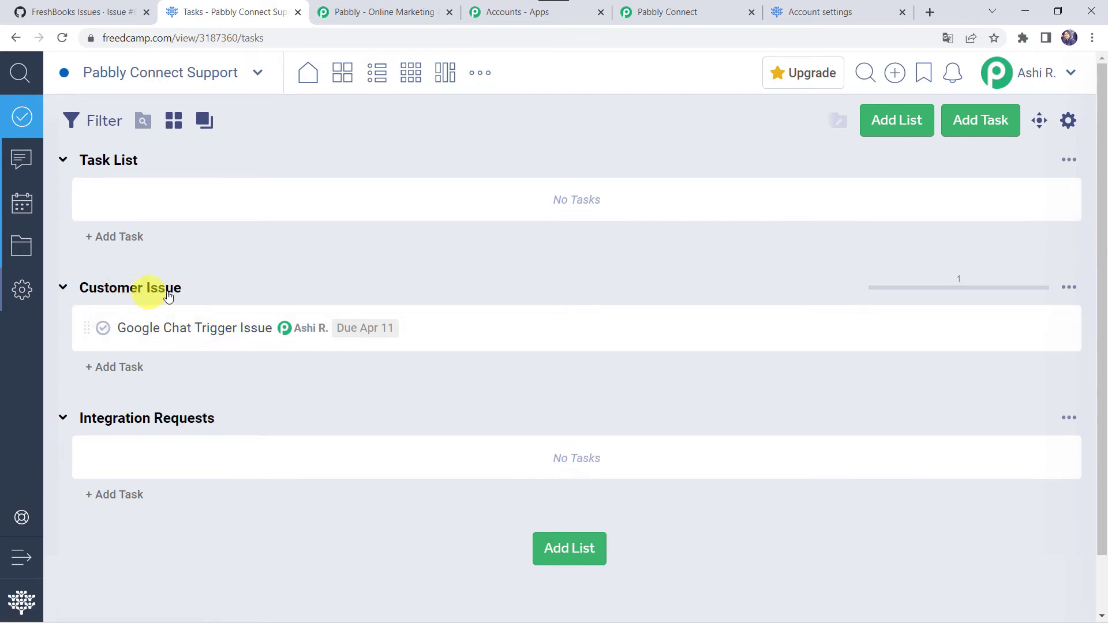
Switch to Pabbly Connect and set the Create Task action's project to Pabbly Connect Support and its task list to Customer Issue
left_click(674, 9)
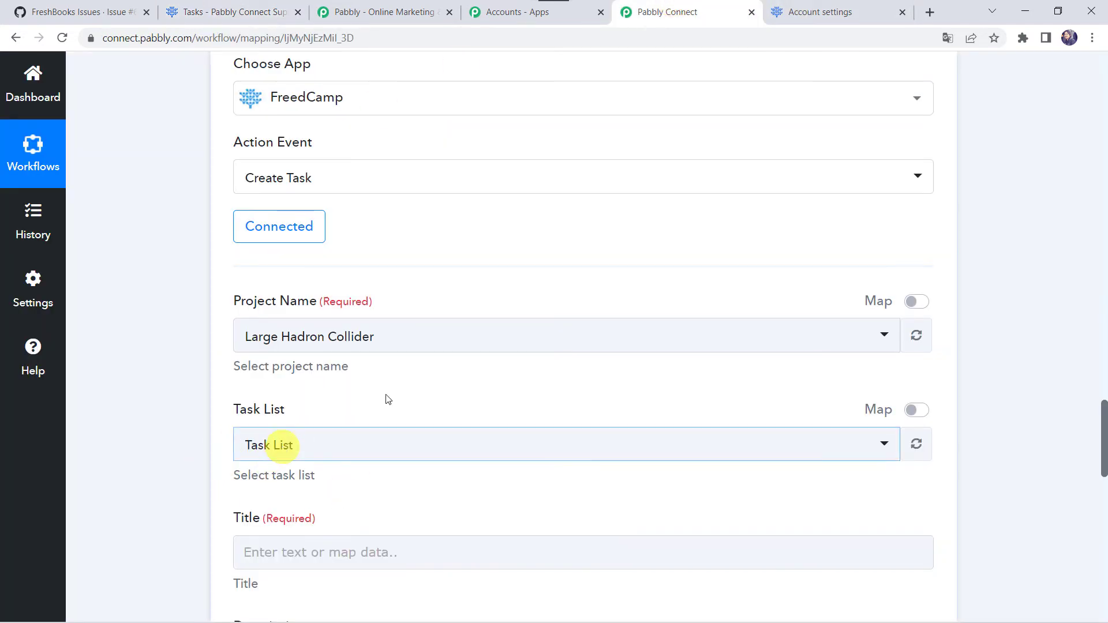
left_click(289, 335)
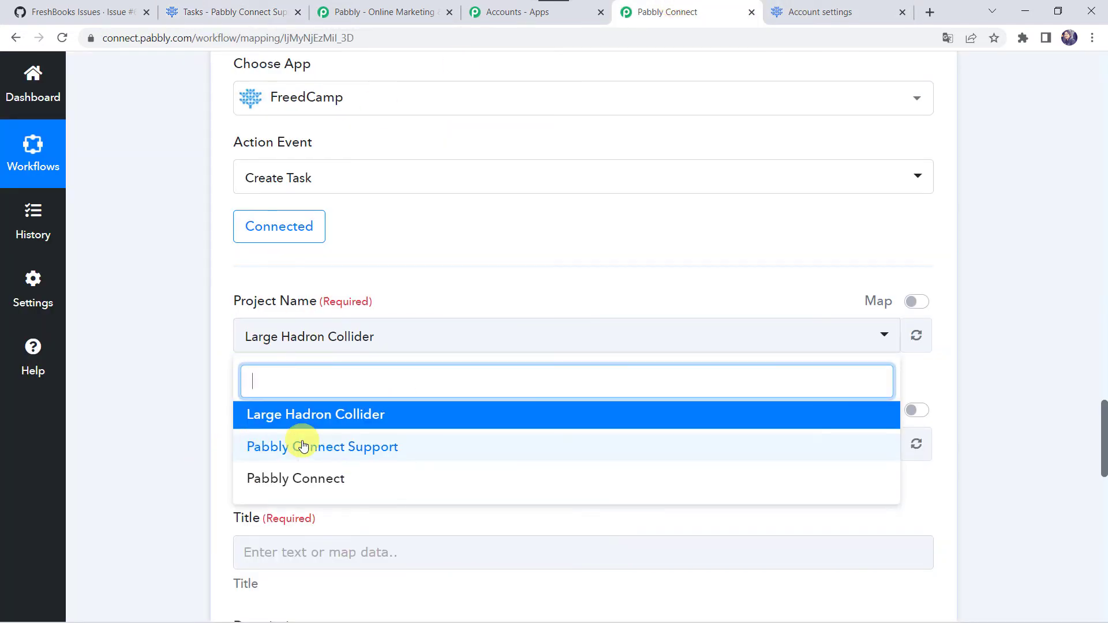
left_click(360, 448)
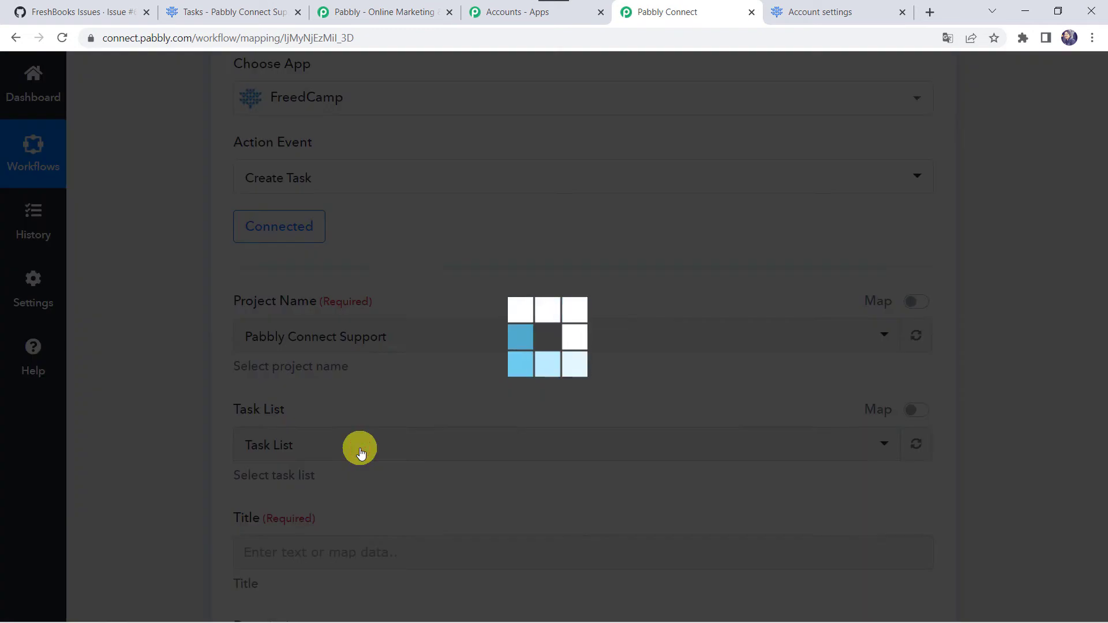
scroll(311, 379, "down", 2)
left_click(316, 343)
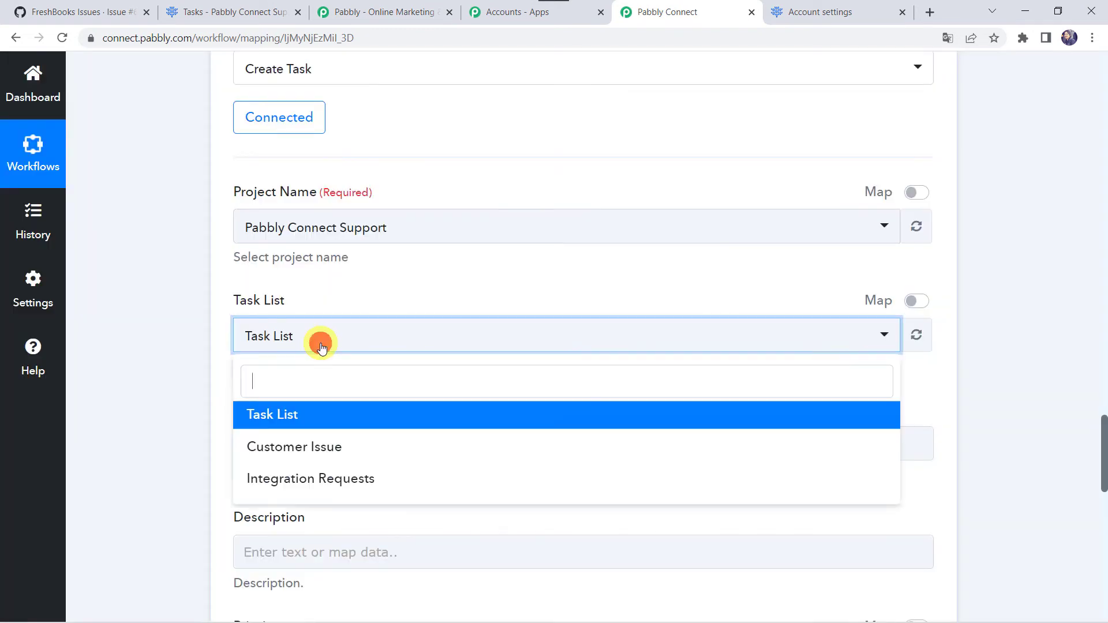
left_click(314, 456)
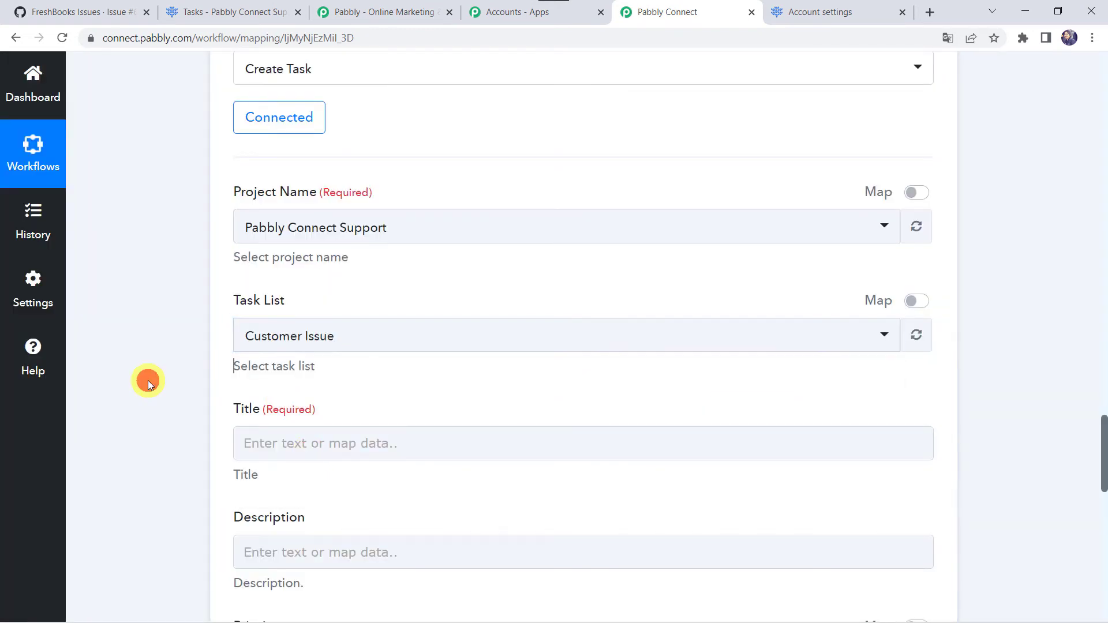
Map the Create Task action's Title to the Issue Title from the GitHub Issues step
scroll(147, 380, "down", 2)
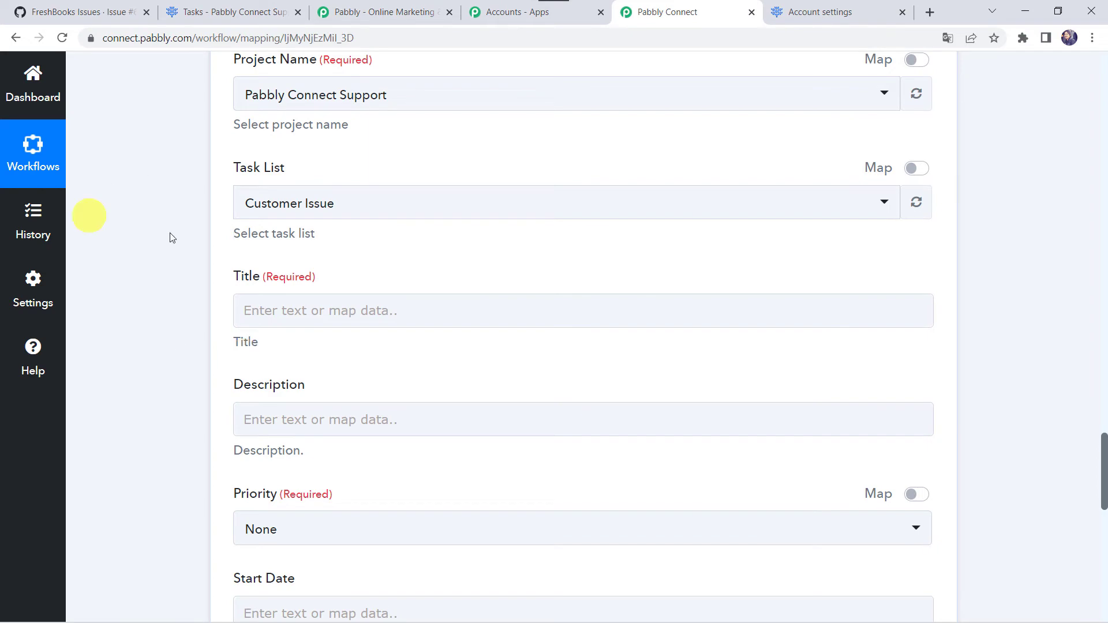
scroll(156, 241, "up", 10)
scroll(156, 242, "up", 15)
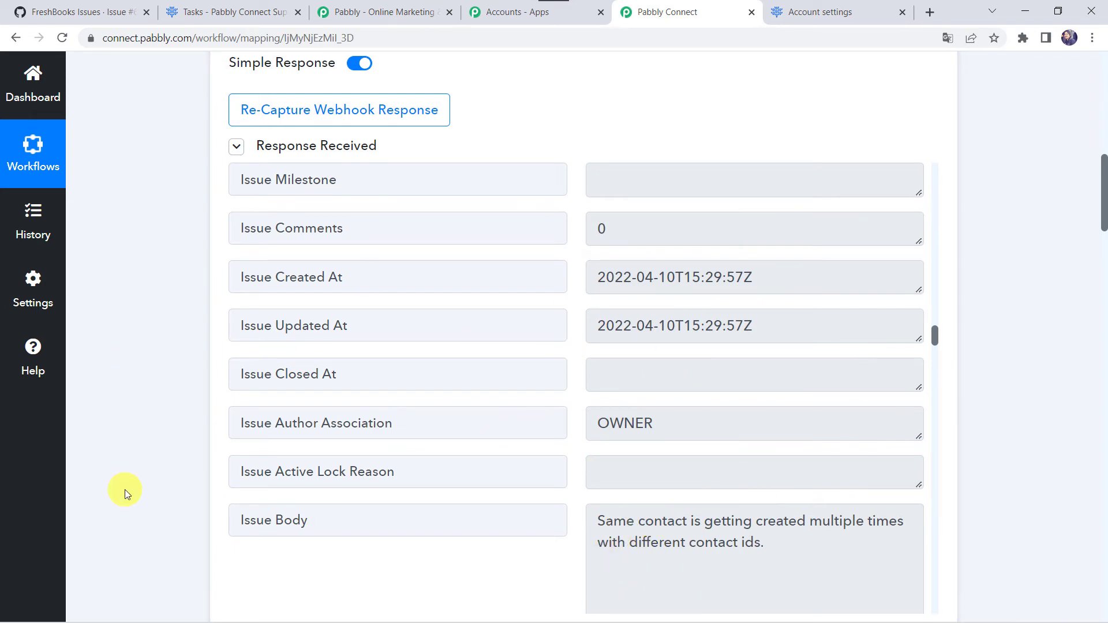
scroll(125, 489, "down", 10)
scroll(125, 489, "down", 12)
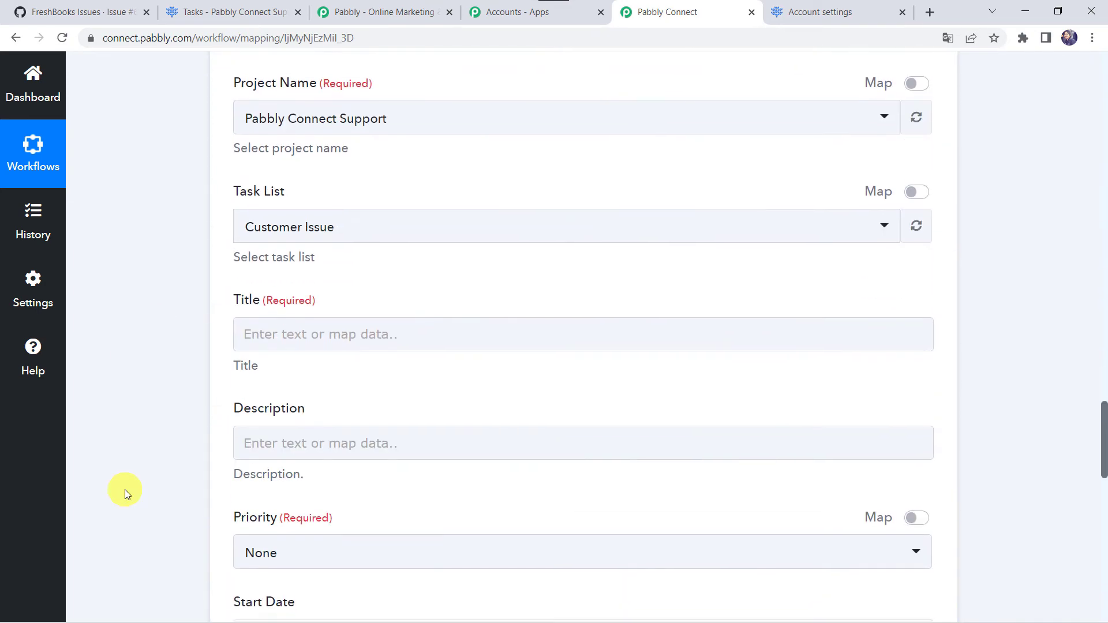
left_click(261, 325)
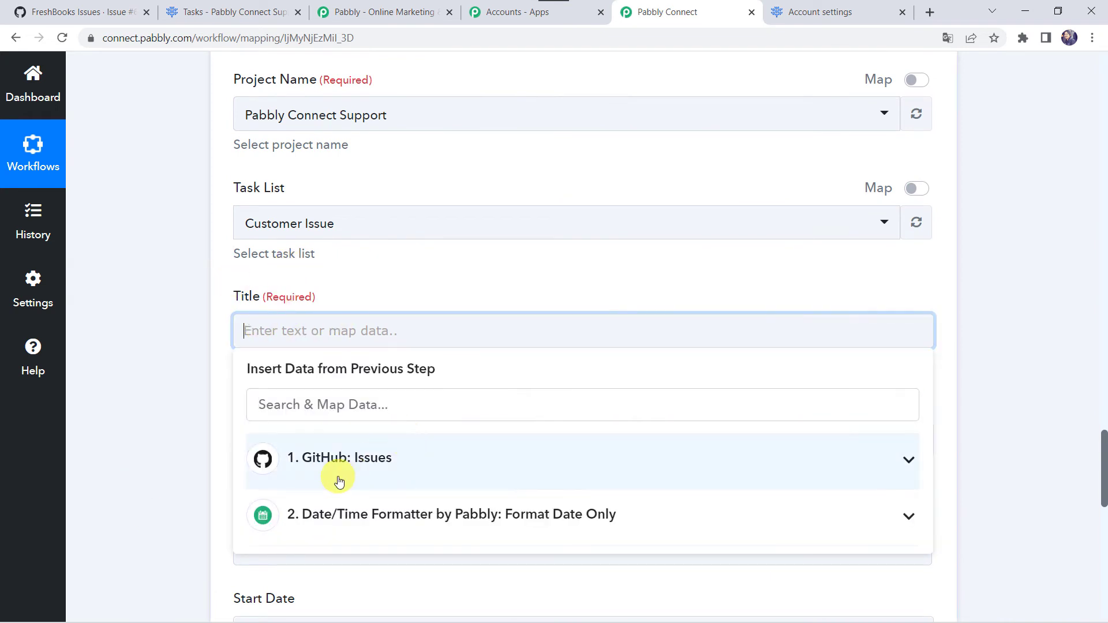
left_click(349, 468)
type("Tit")
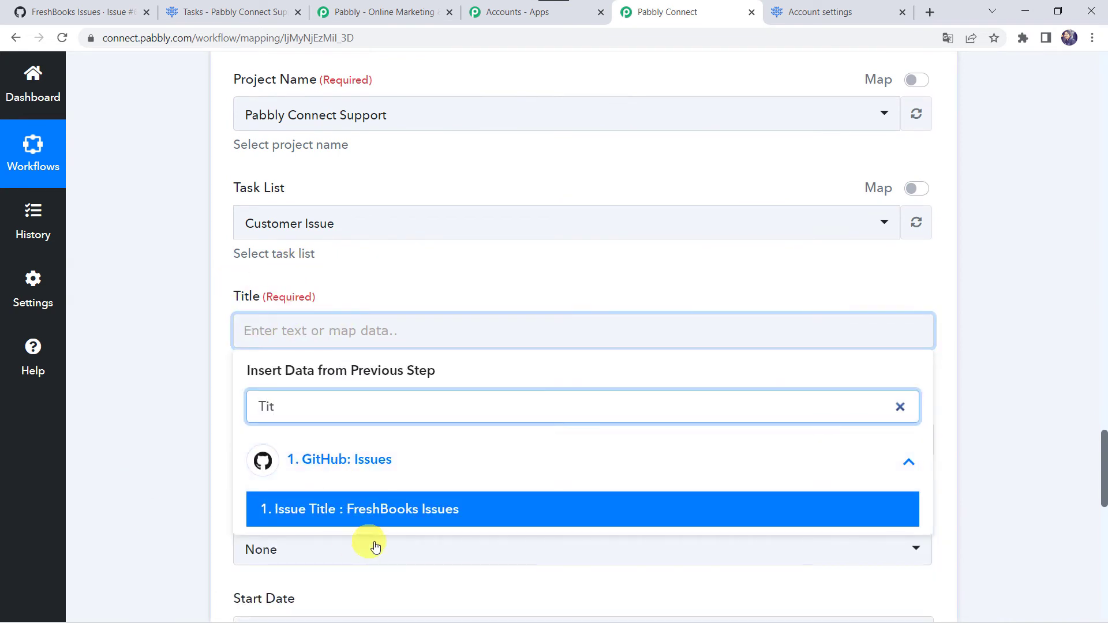
left_click(346, 521)
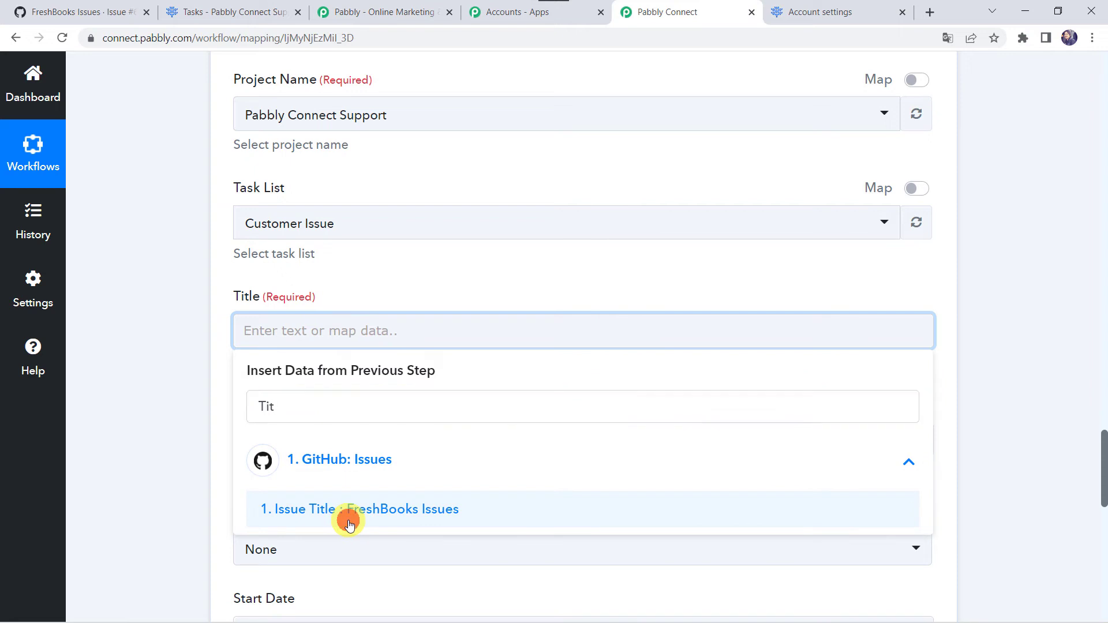
left_click(177, 418)
Map the task's Description to the Issue Body from the GitHub Issues step
scroll(177, 418, "down", 2)
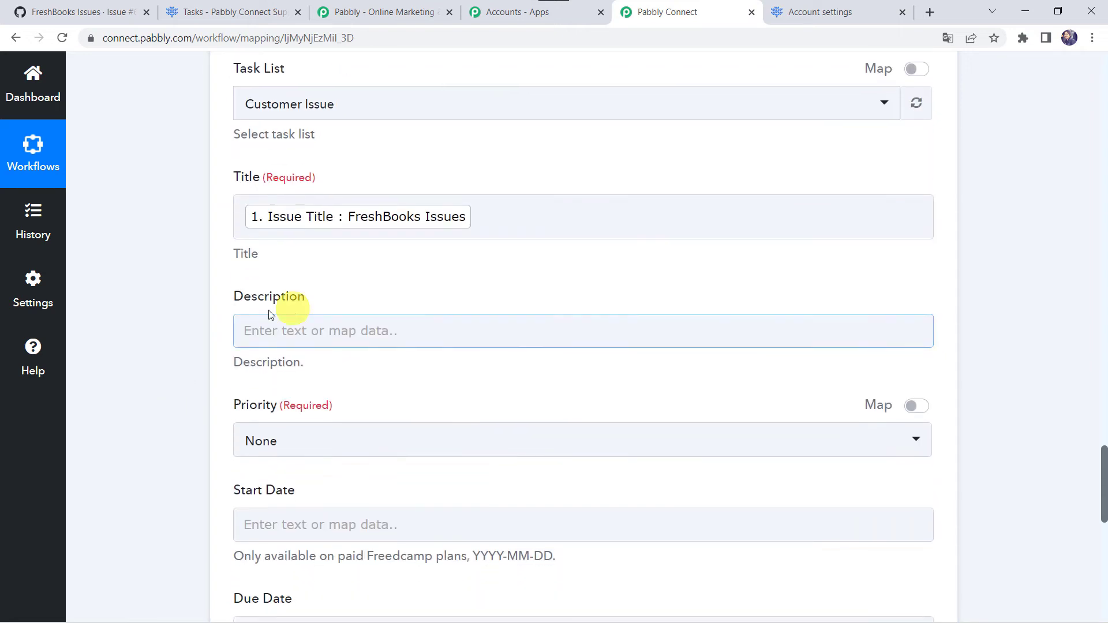
left_click(260, 331)
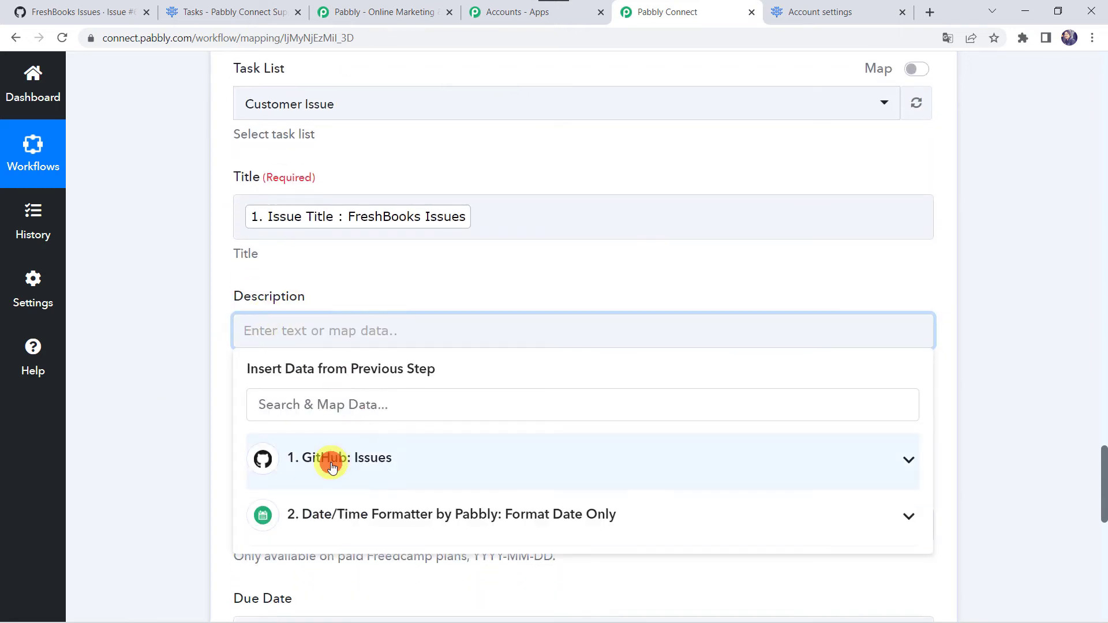
left_click(331, 464)
type("bod")
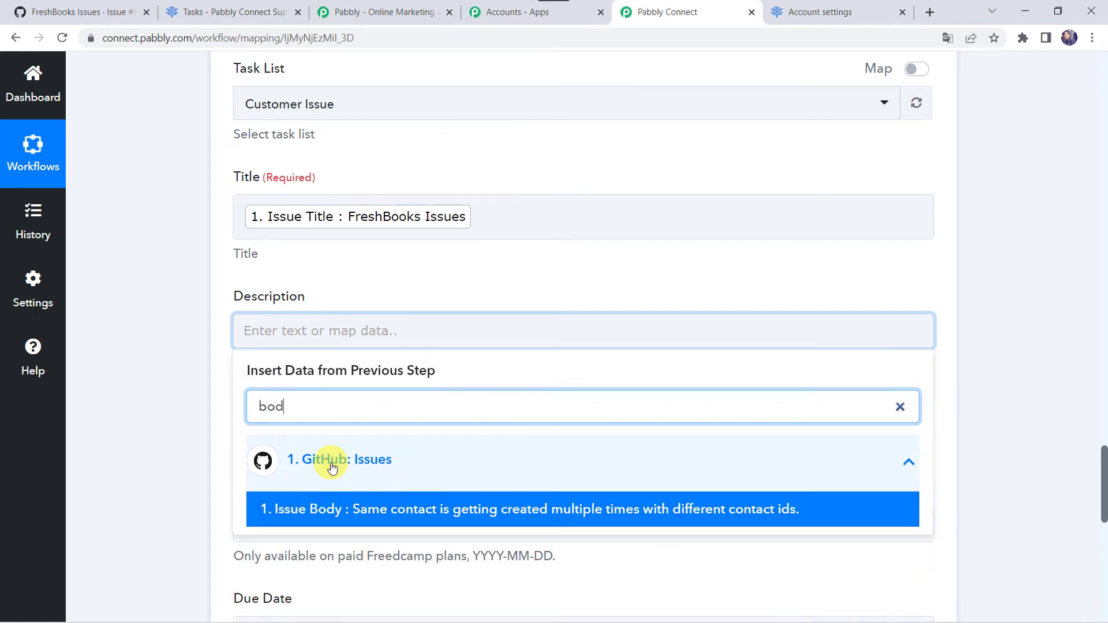
left_click(415, 519)
left_click(146, 325)
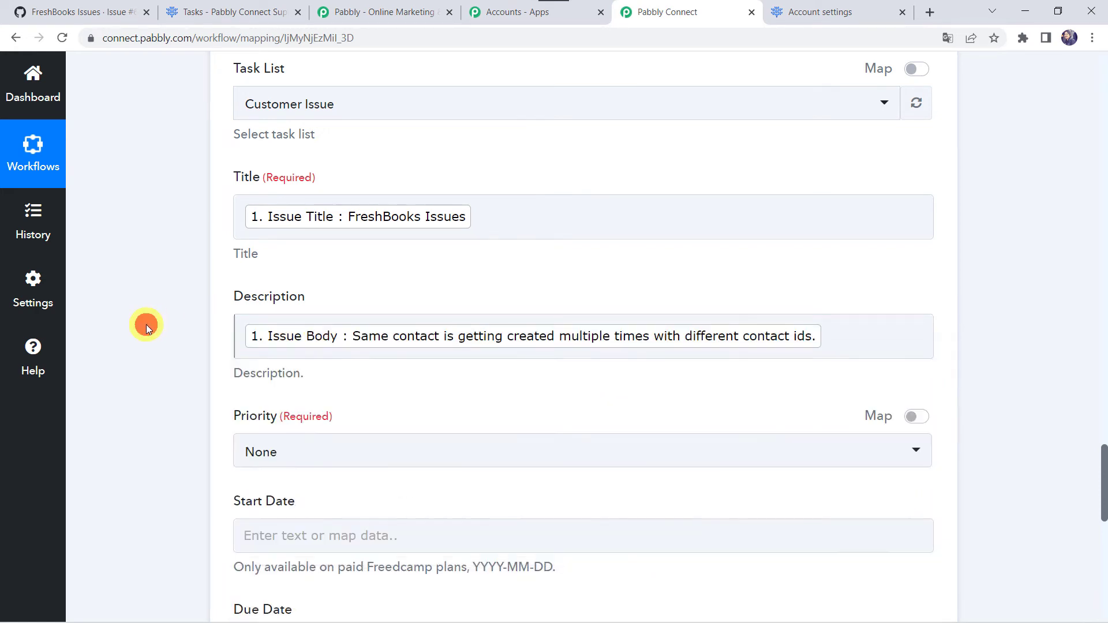
Set the task's priority to Medium and map its Start Date to the Result of the Date/Time Formatter step
scroll(147, 324, "down", 3)
left_click(277, 289)
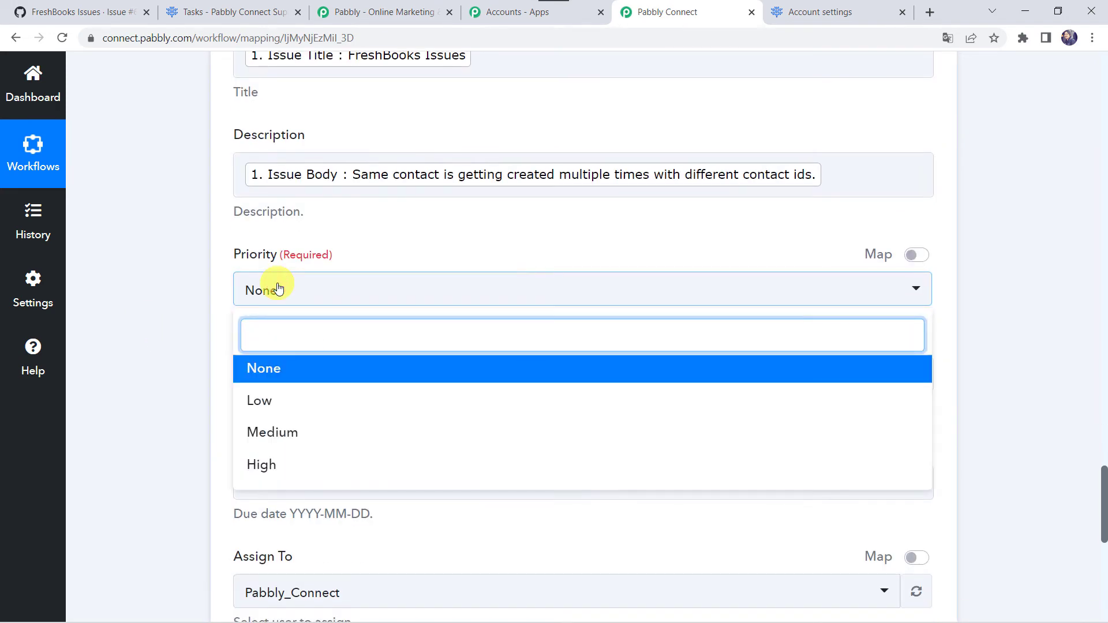
left_click(289, 432)
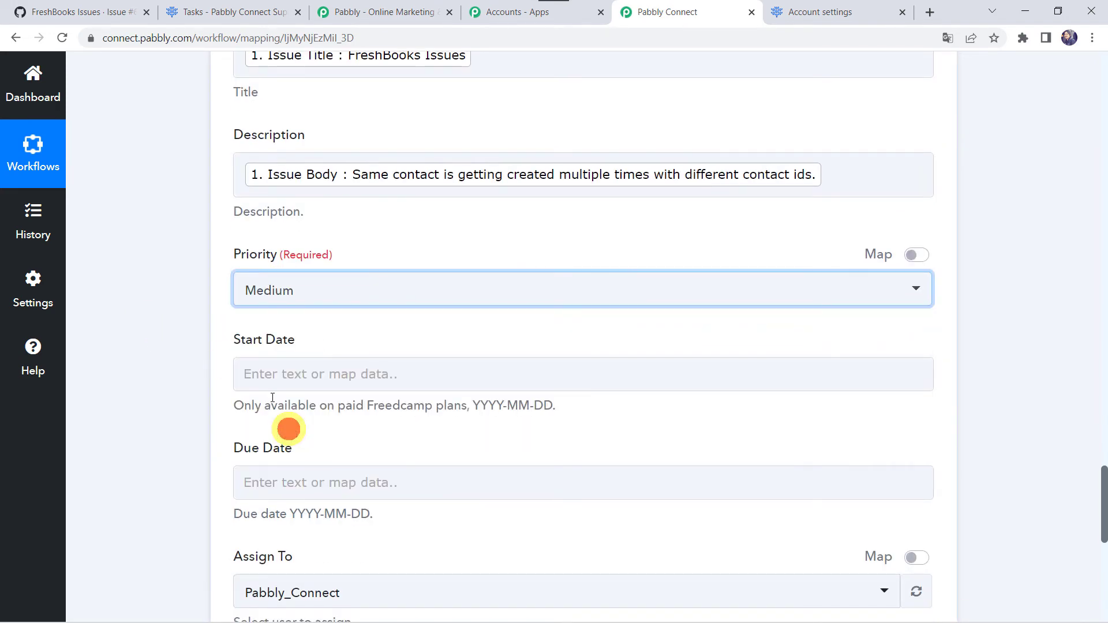
scroll(161, 365, "down", 2)
left_click(259, 256)
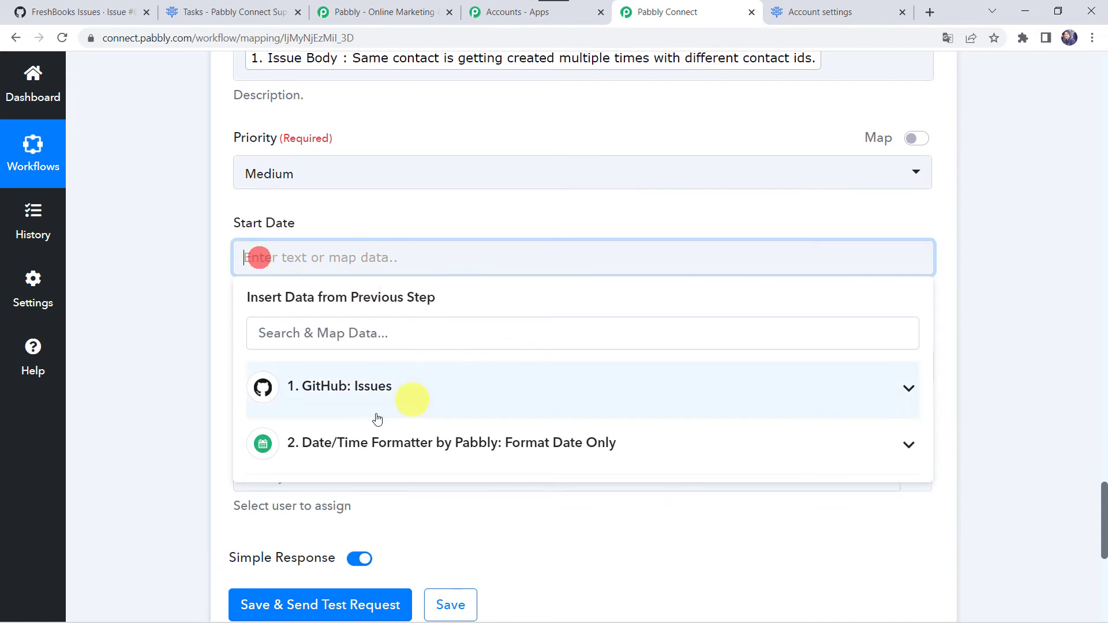
left_click(343, 454)
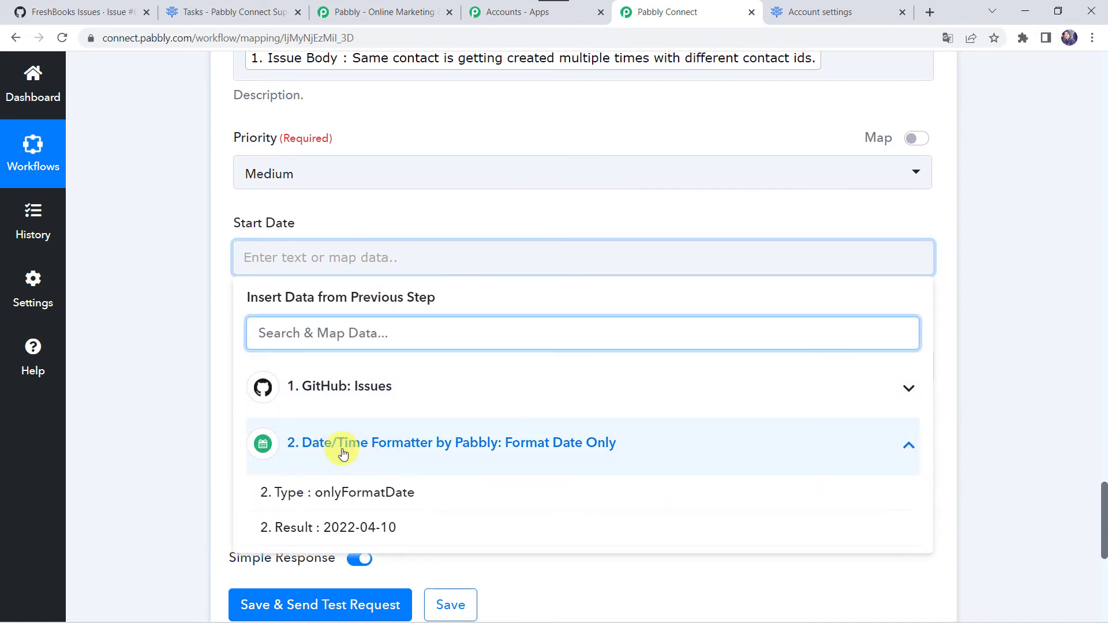
left_click(369, 534)
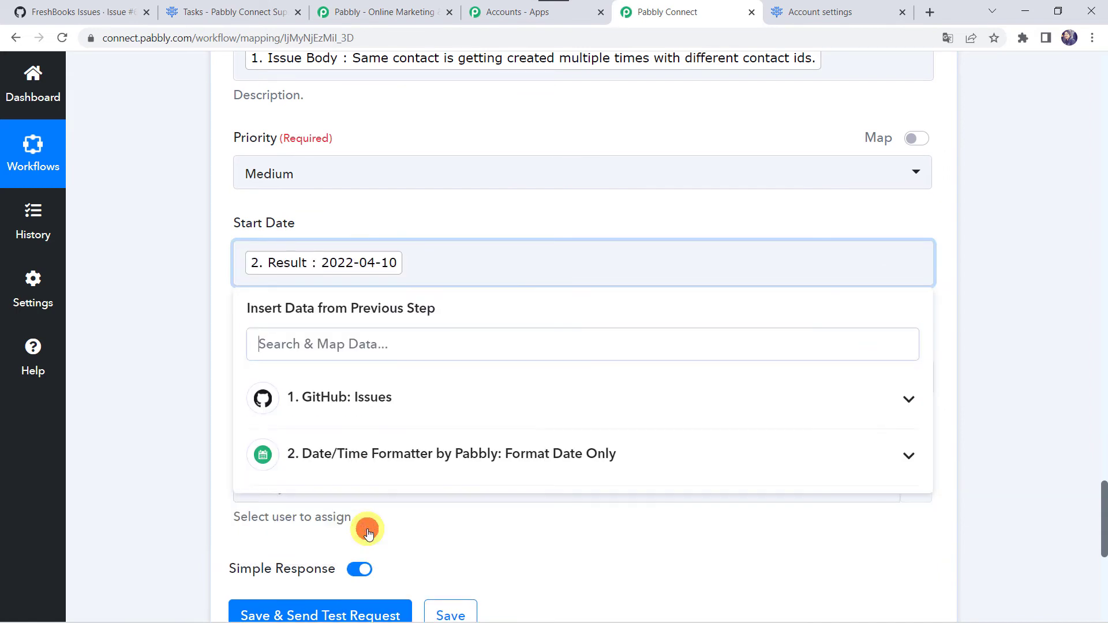
left_click(177, 376)
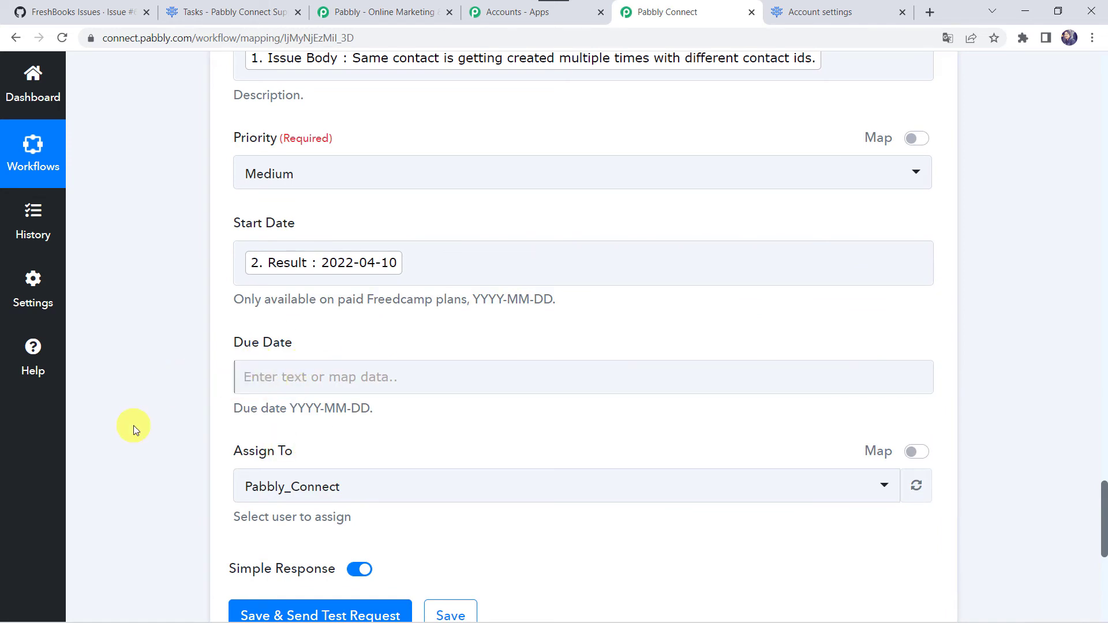
Assign the task to the team member instead of Pabbly_Connect, then save the action and send a test request
scroll(133, 424, "down", 2)
left_click(296, 368)
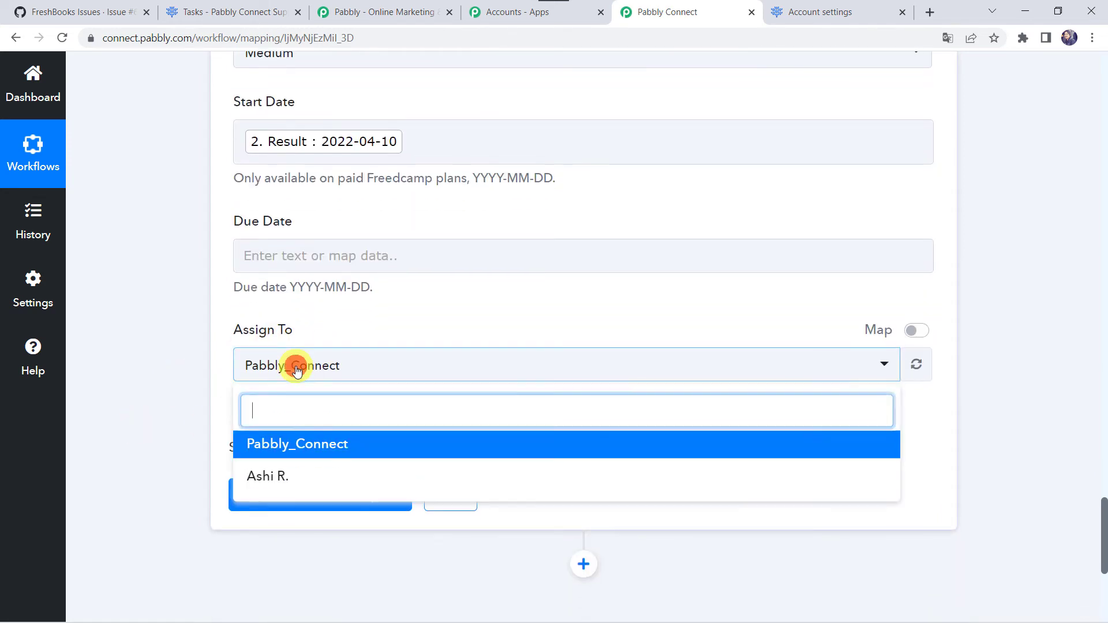
left_click(288, 482)
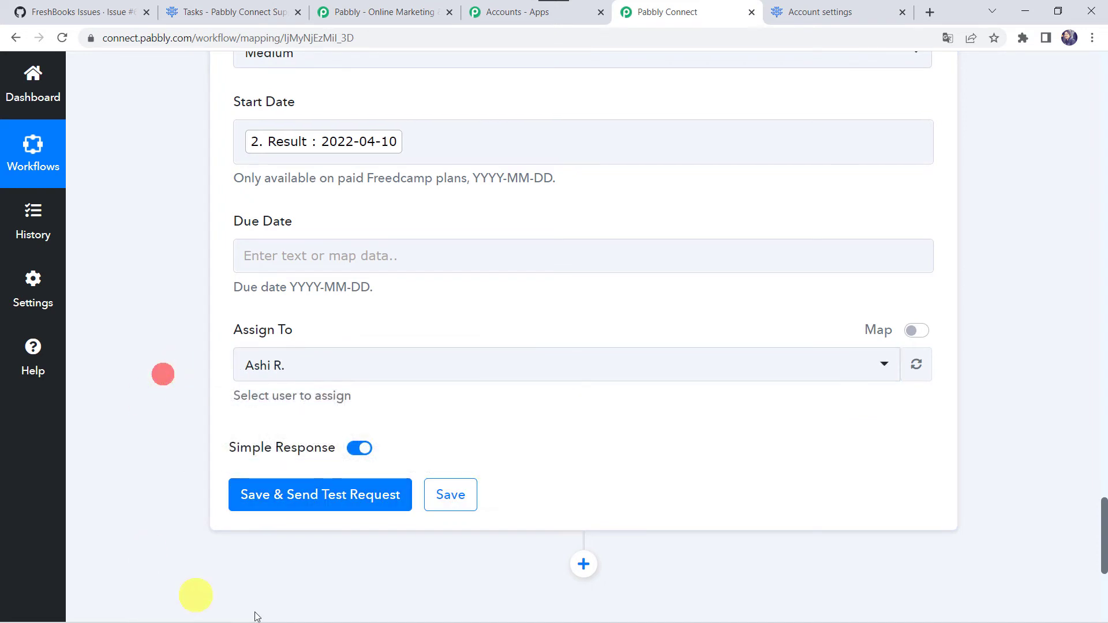
left_click(295, 503)
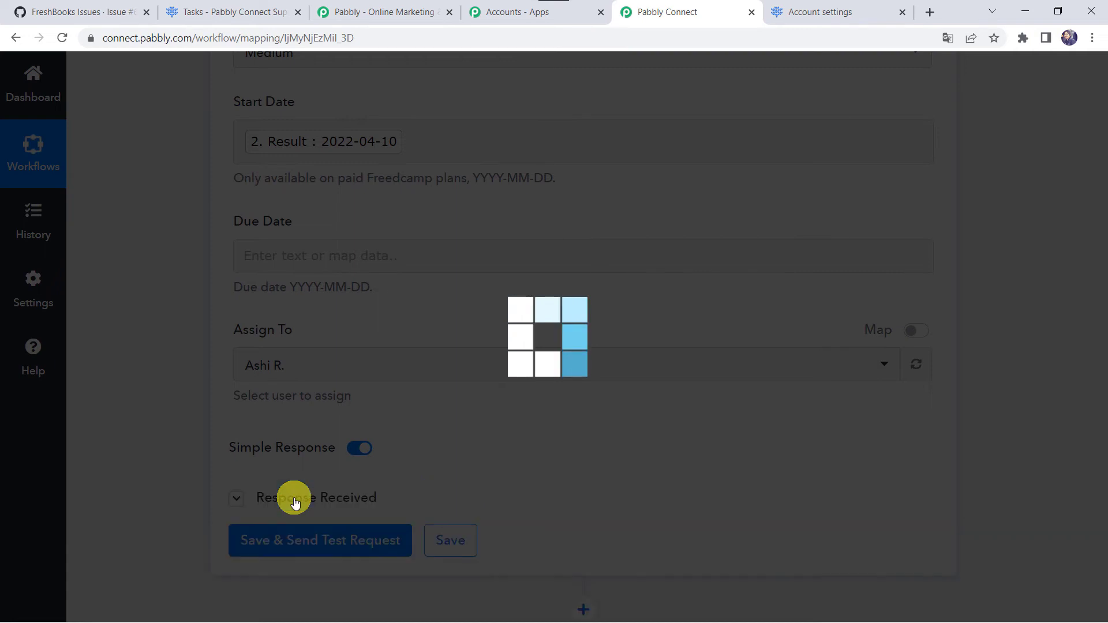
scroll(149, 467, "down", 4)
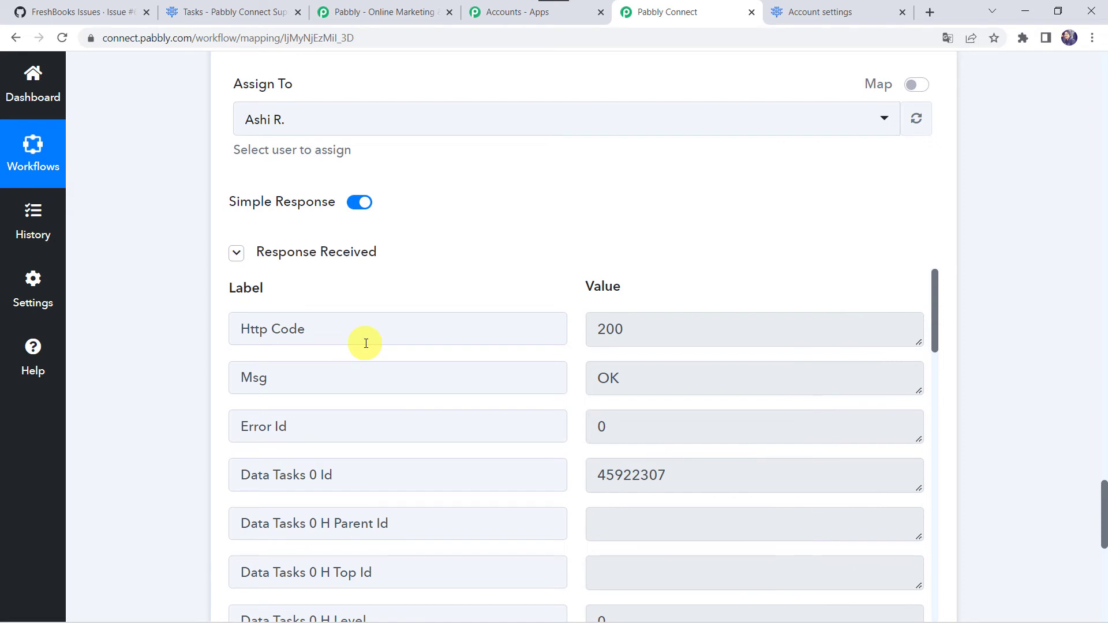
Switch to Freedcamp, reload the Pabbly Connect Support tasks, and check the details of the FreshBooks Issues task
left_click(190, 10)
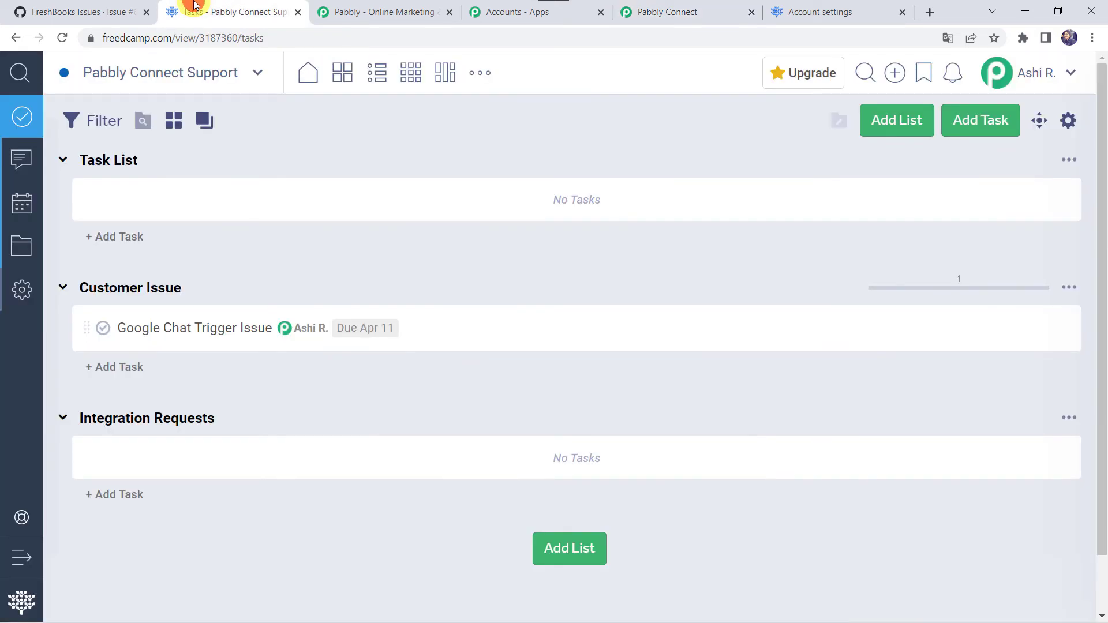
left_click(62, 38)
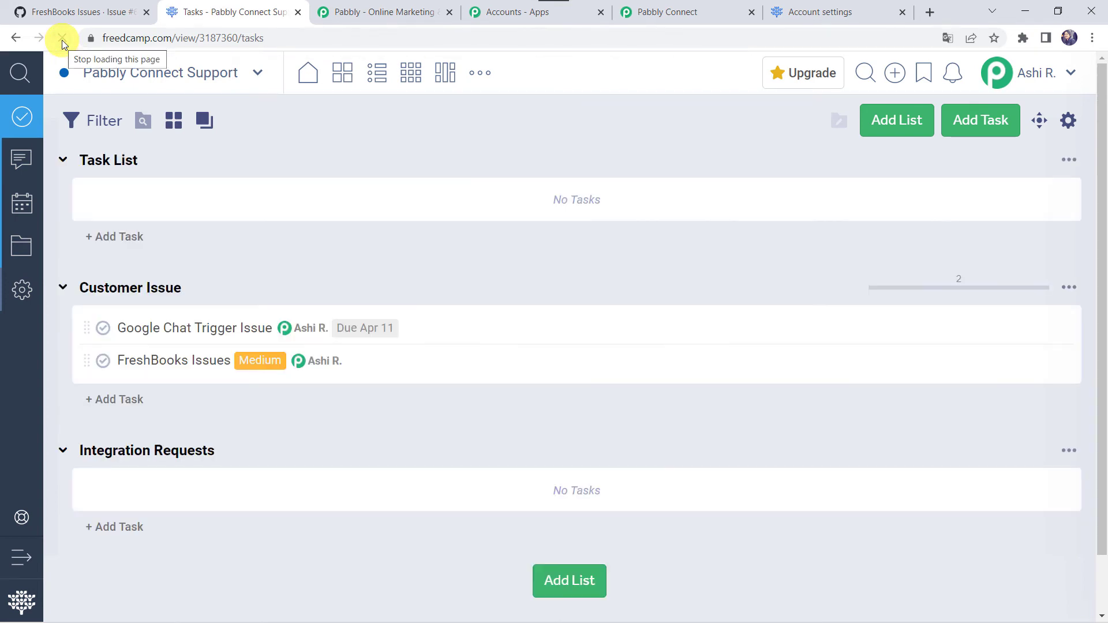
left_click(214, 370)
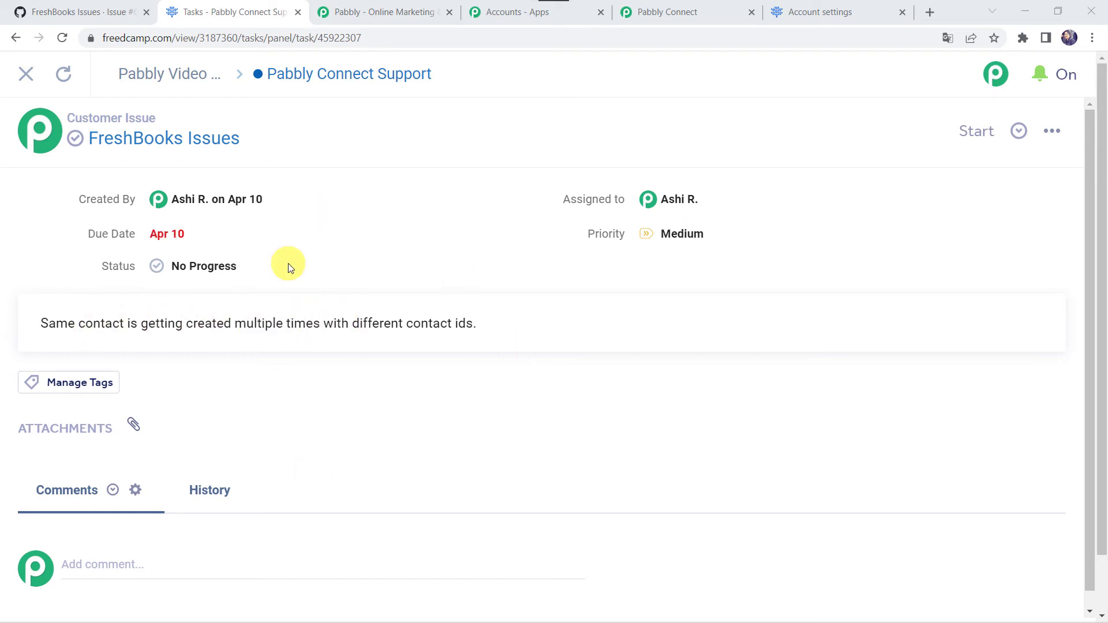
left_click(26, 74)
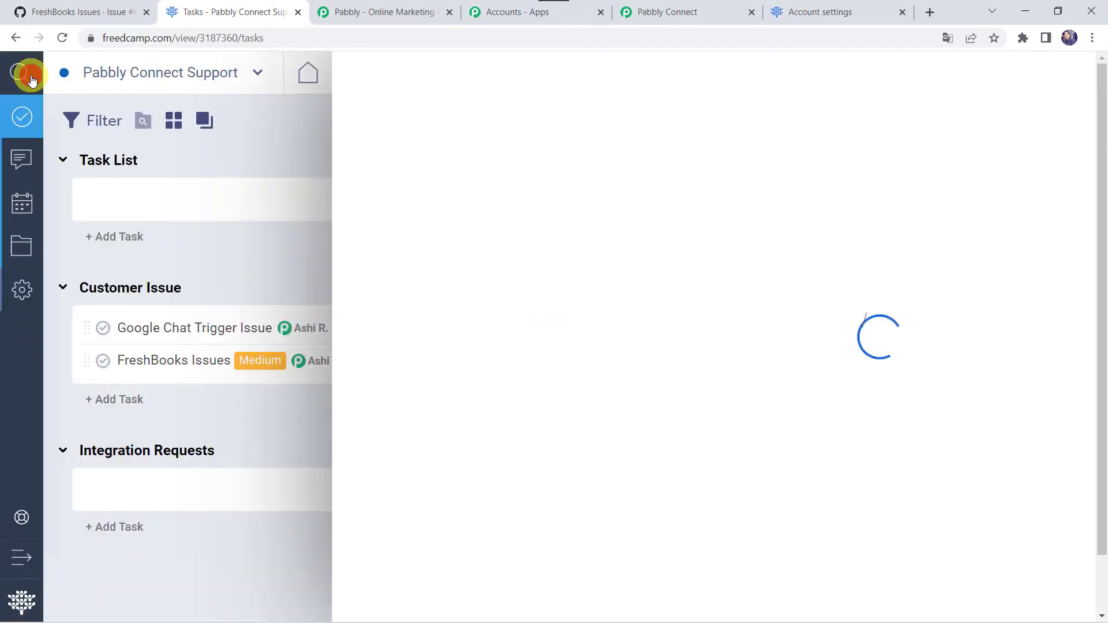
Return to Pabbly Connect and save the configured Create Task action
left_click(647, 13)
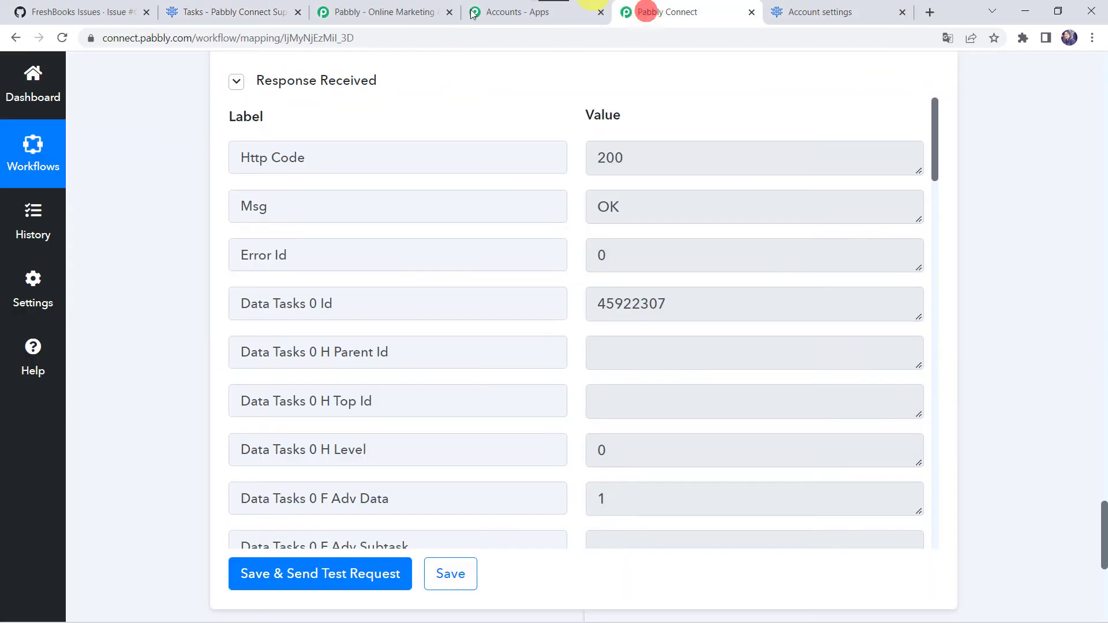
left_click(447, 574)
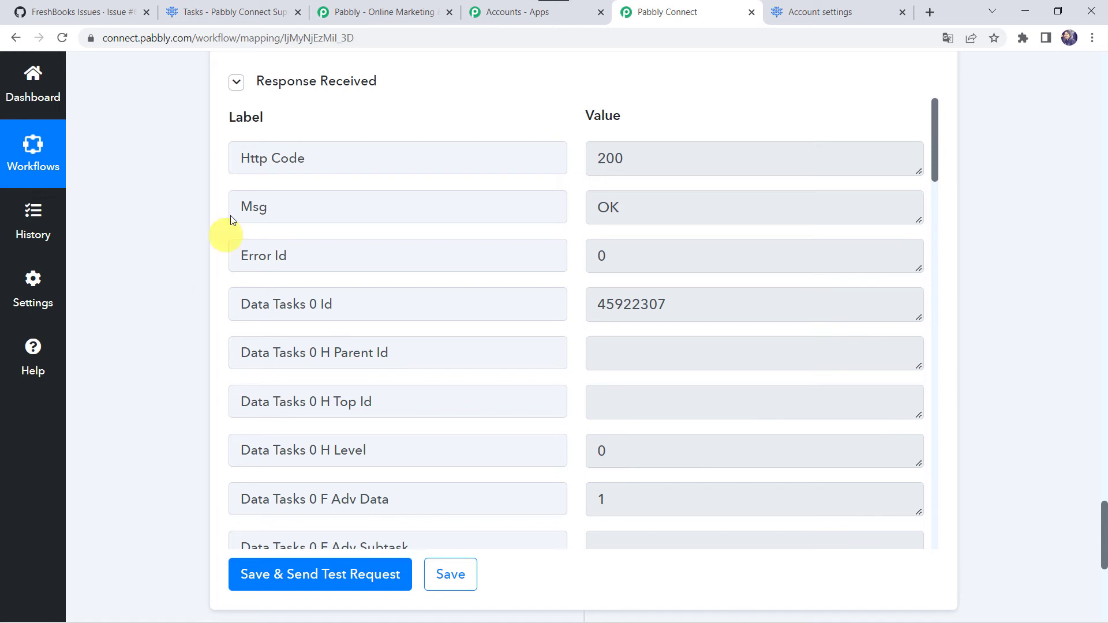
Switch to GitHub and start a new issue in Pabbly/Software titled "Xero Invoicing Issue"
left_click(69, 8)
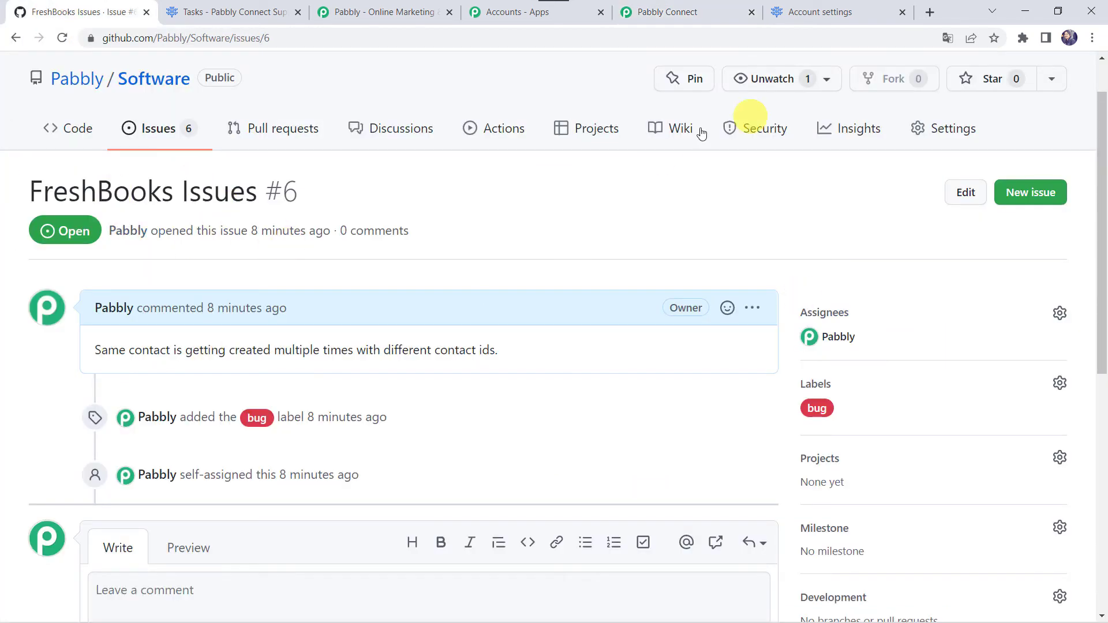
left_click(1036, 198)
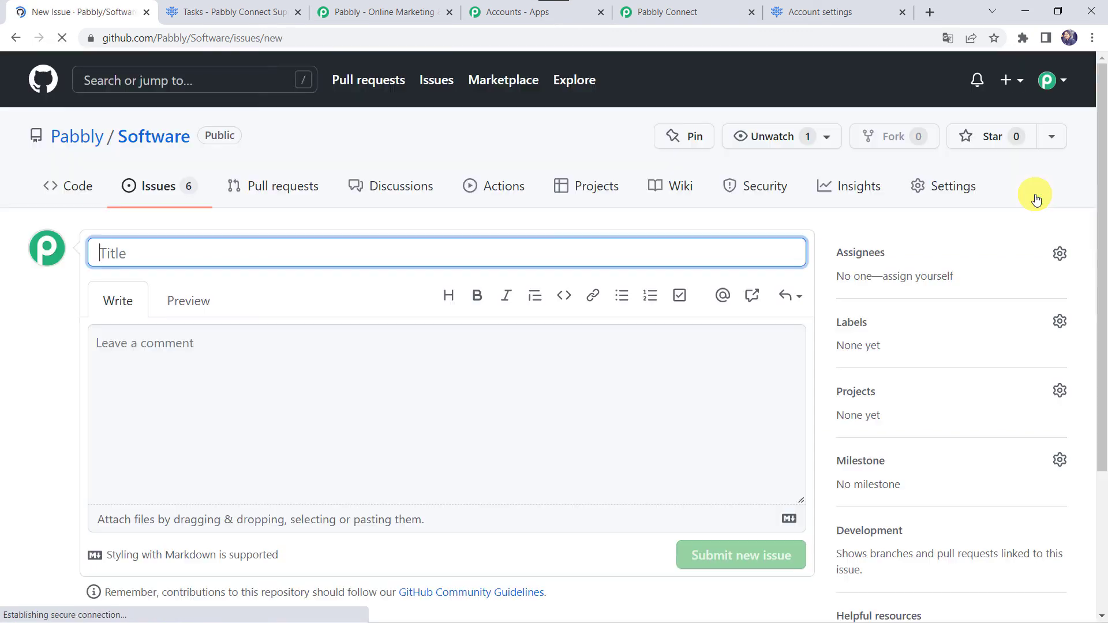
left_click(449, 261)
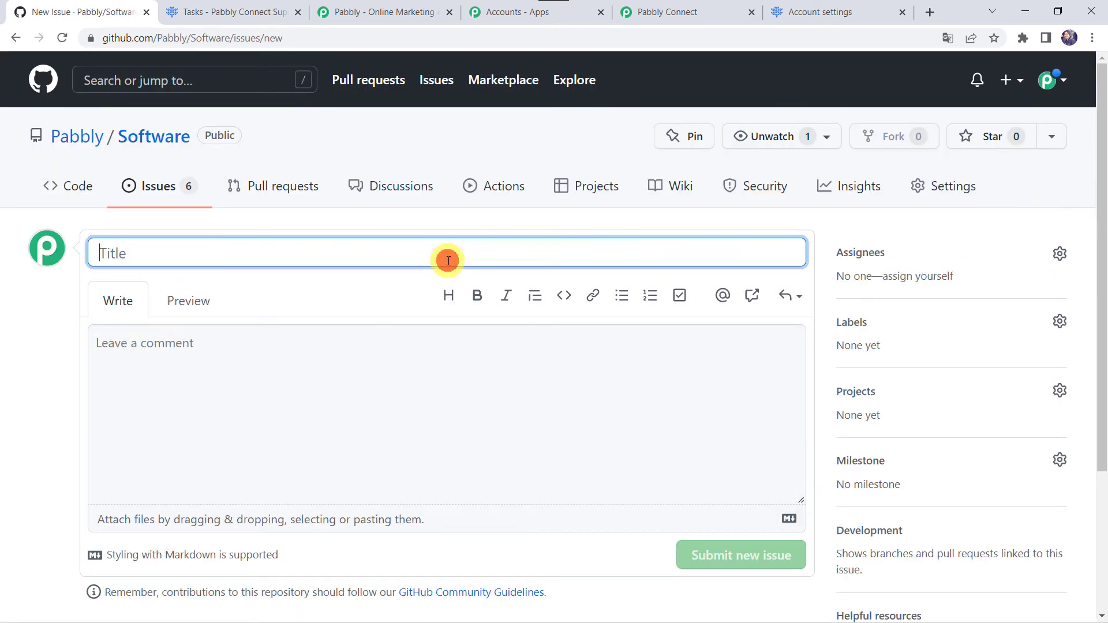
type("Xero Invoicing Issue")
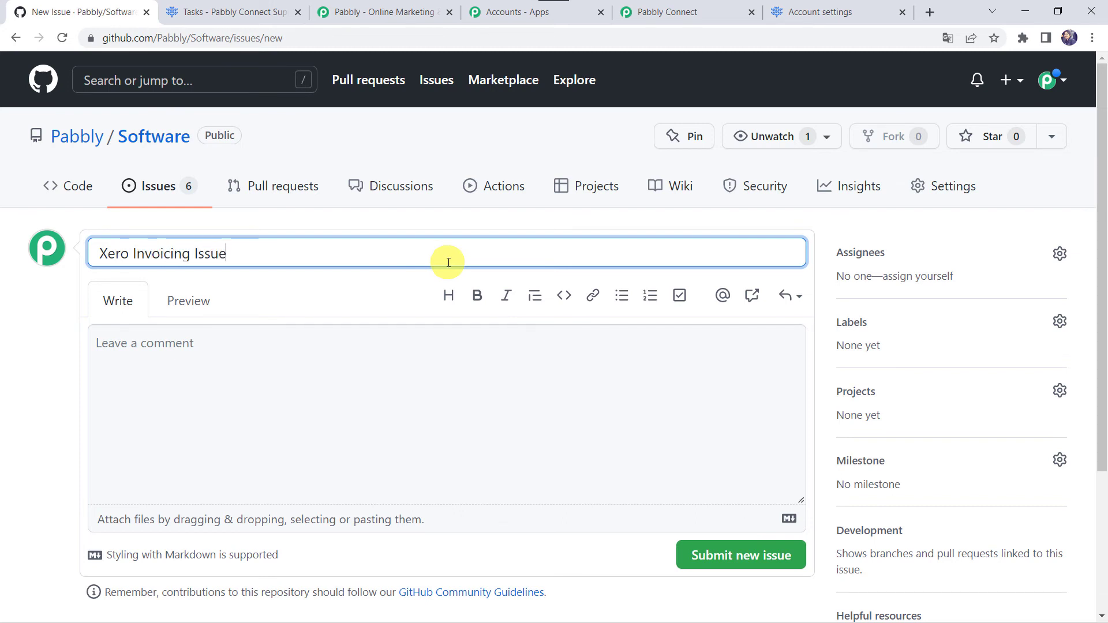
Describe the issue as "Unable to create Invoices using Pabbly Connect." and assign it to Pabbly
left_click(242, 354)
type("Unable to create Invoices using Pabbly Connect.")
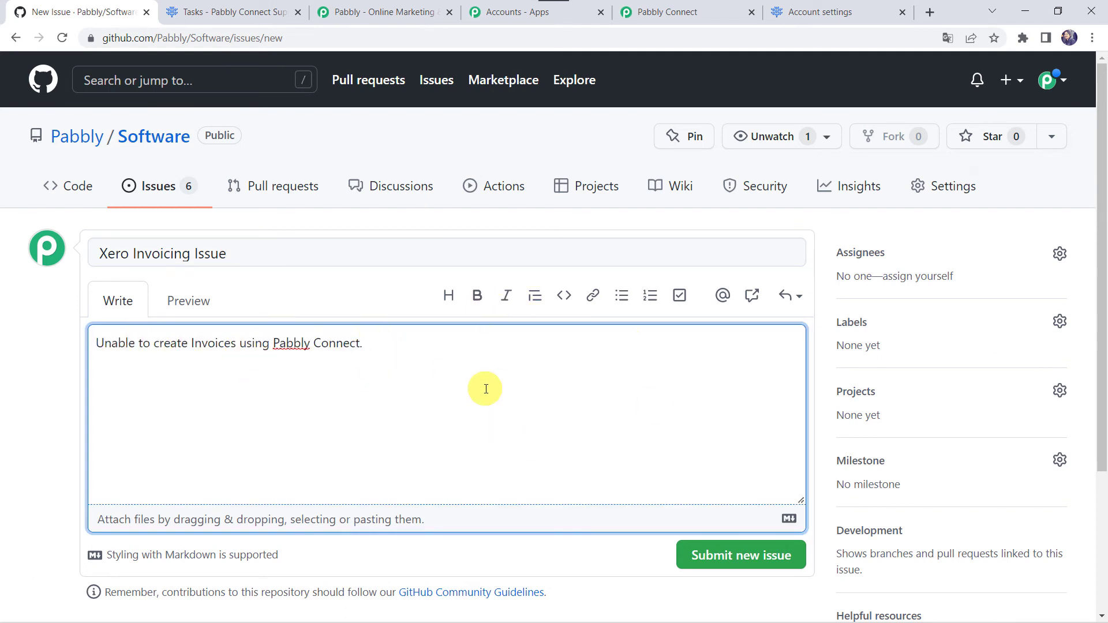
left_click(1059, 253)
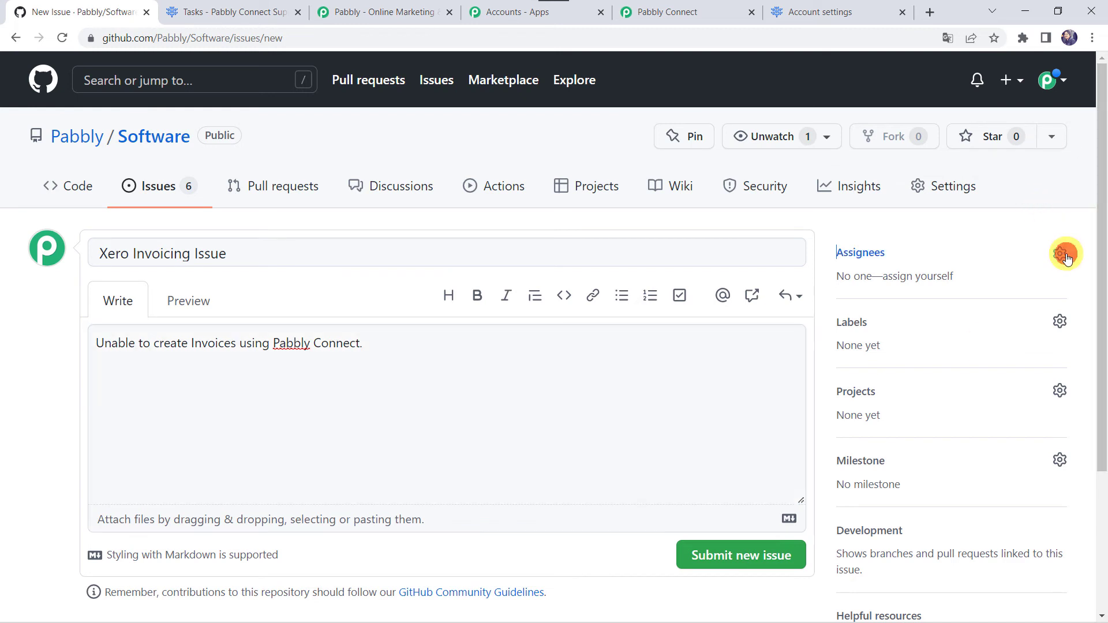
left_click(876, 397)
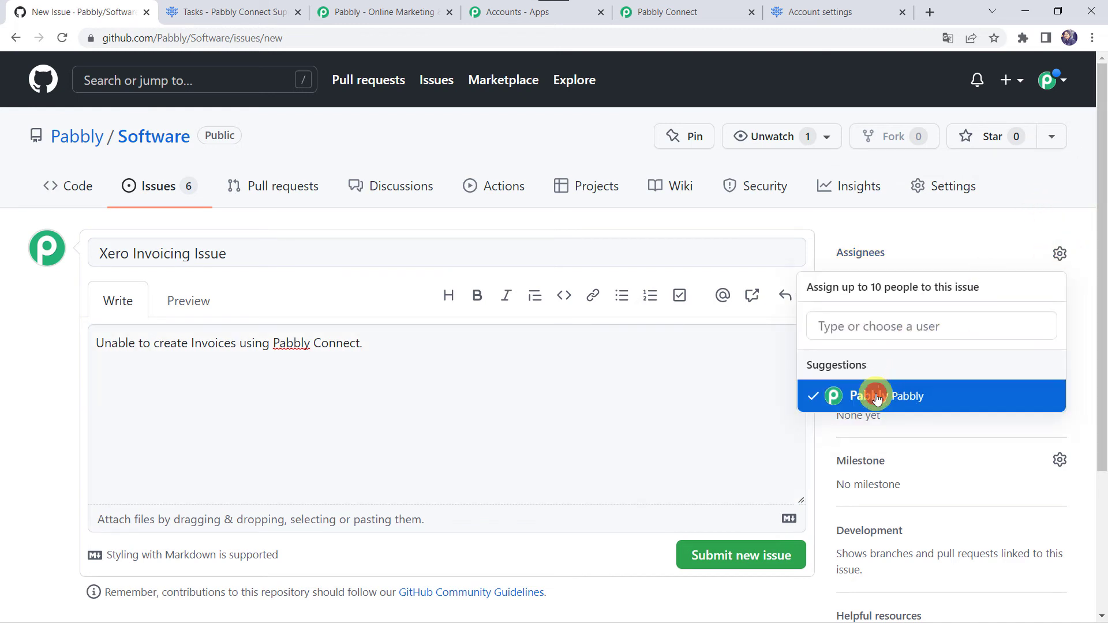
left_click(736, 421)
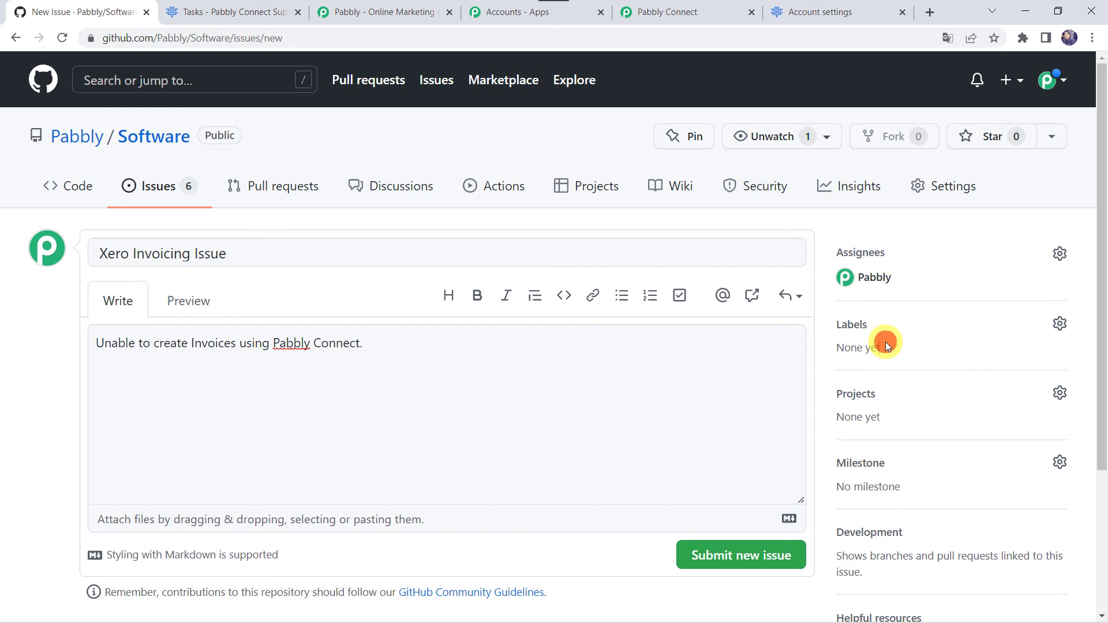
Apply the bug label to the Xero Invoicing Issue and submit it as a new issue
left_click(1059, 324)
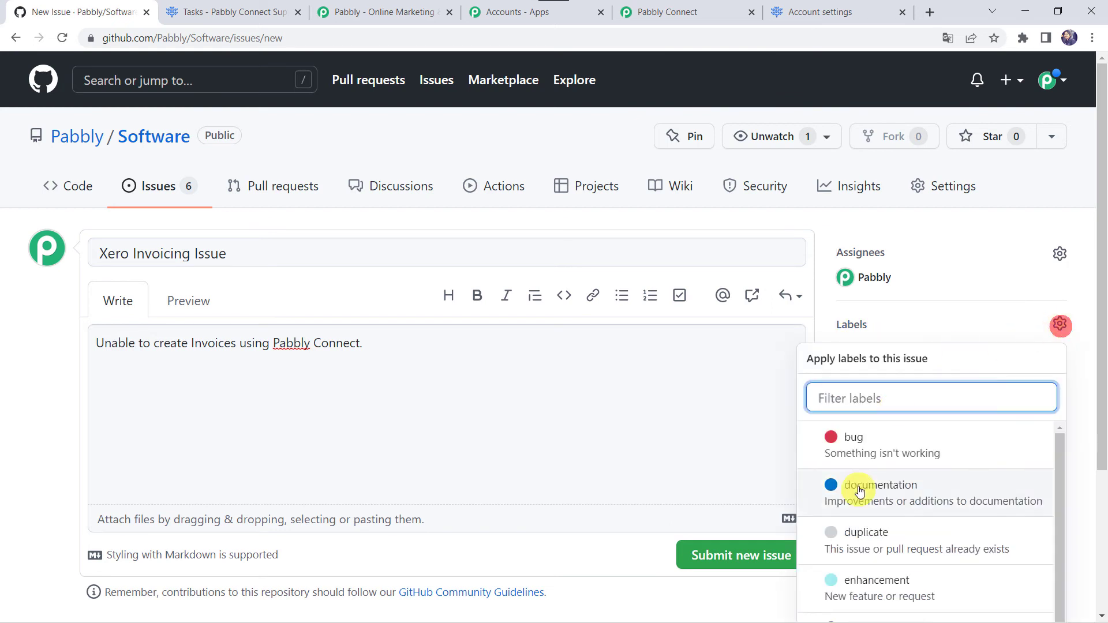
scroll(877, 495, "down", 2)
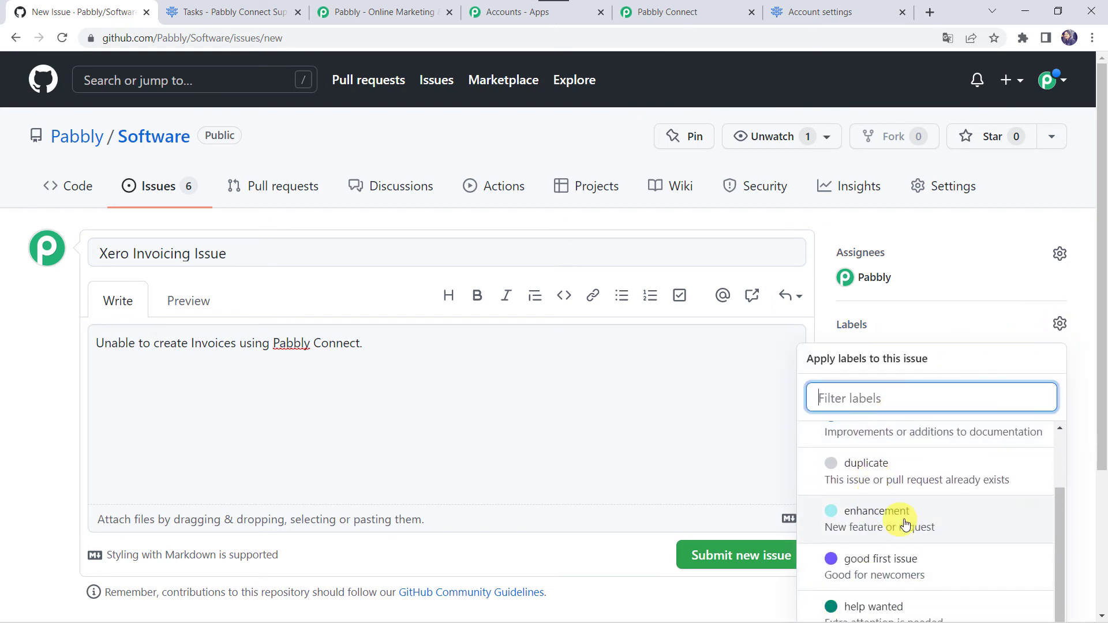
scroll(852, 542, "up", 2)
left_click(863, 452)
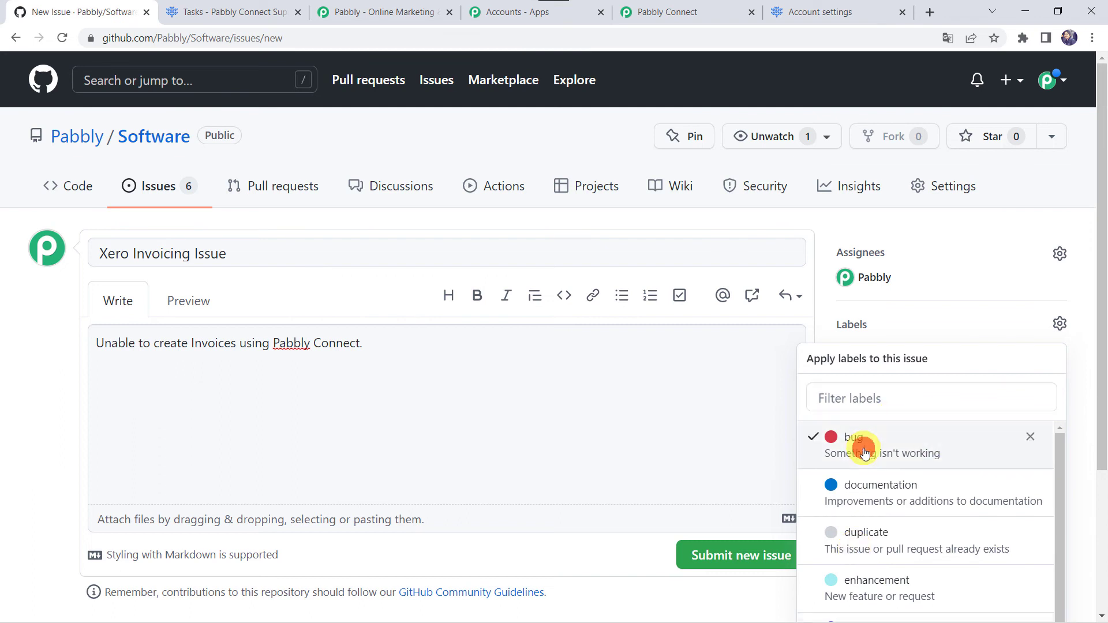
left_click(728, 442)
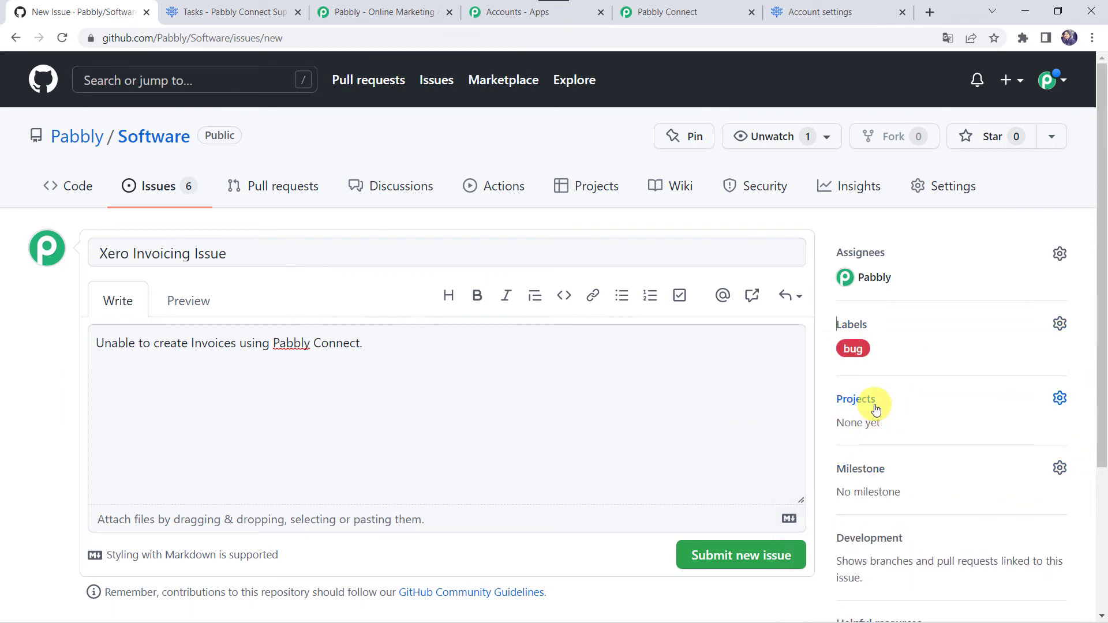
left_click(749, 559)
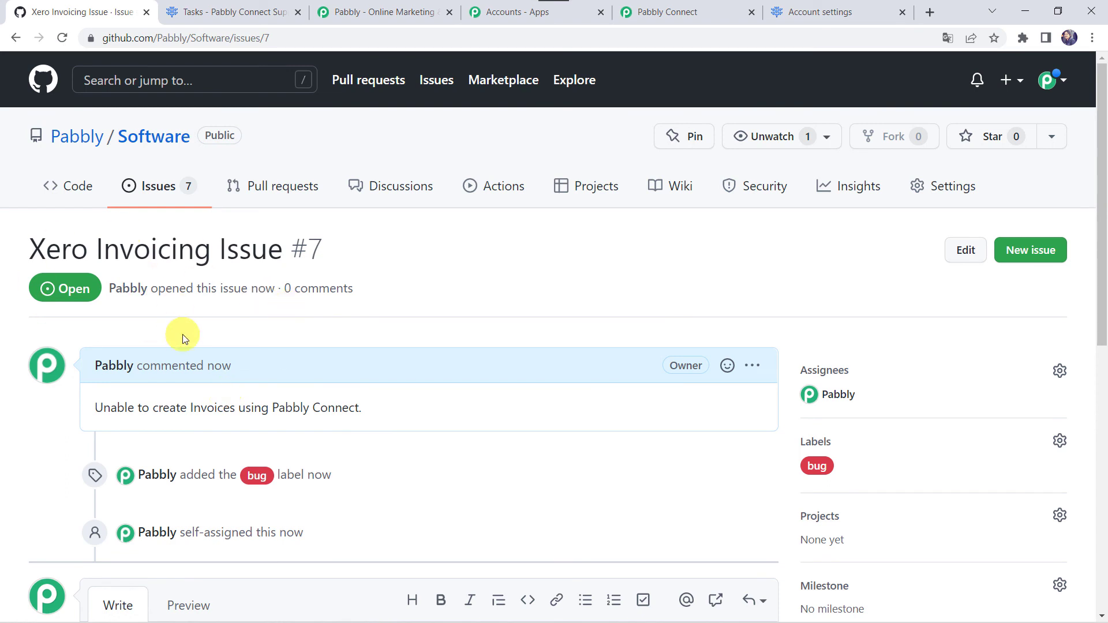
Switch to Freedcamp, reload the Pabbly Connect Support tasks, and check the details of the Xero Invoicing Issue task
left_click(219, 13)
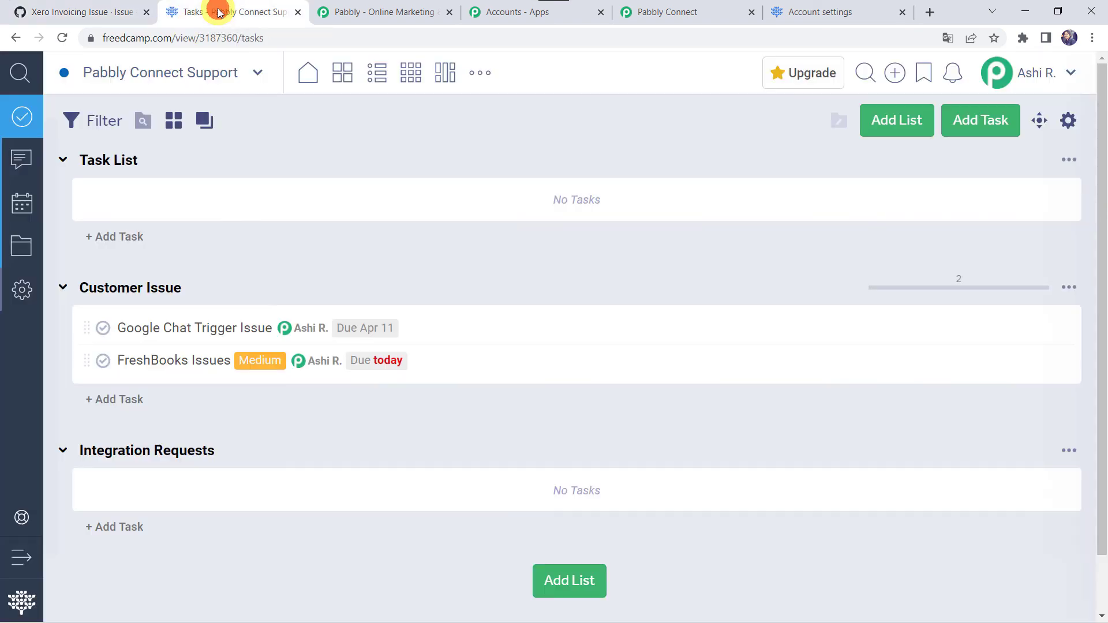
left_click(64, 40)
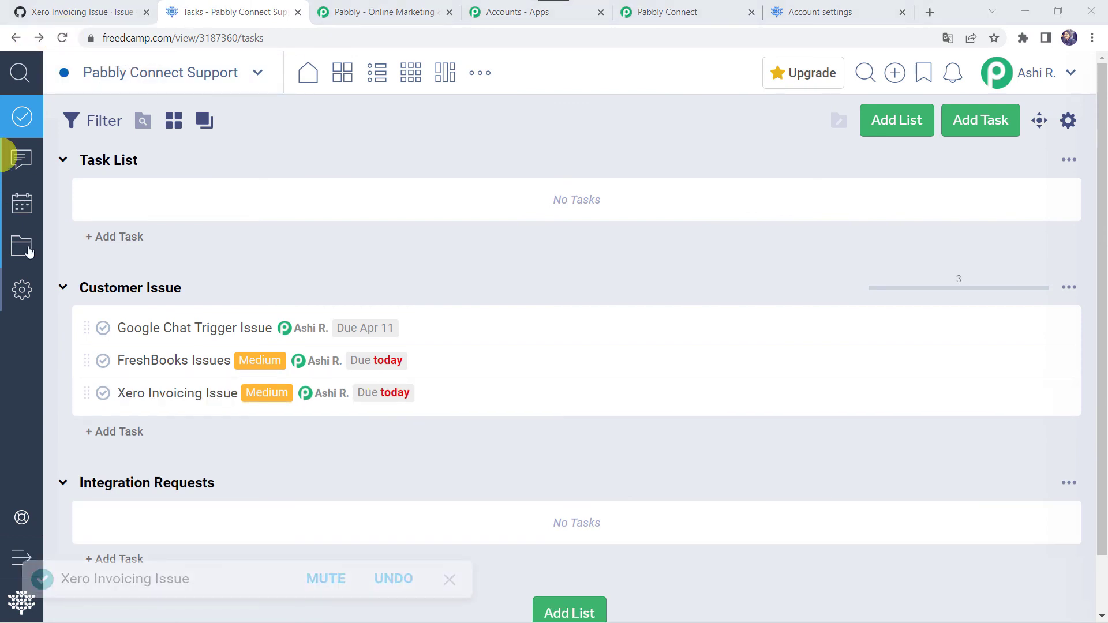
left_click(172, 403)
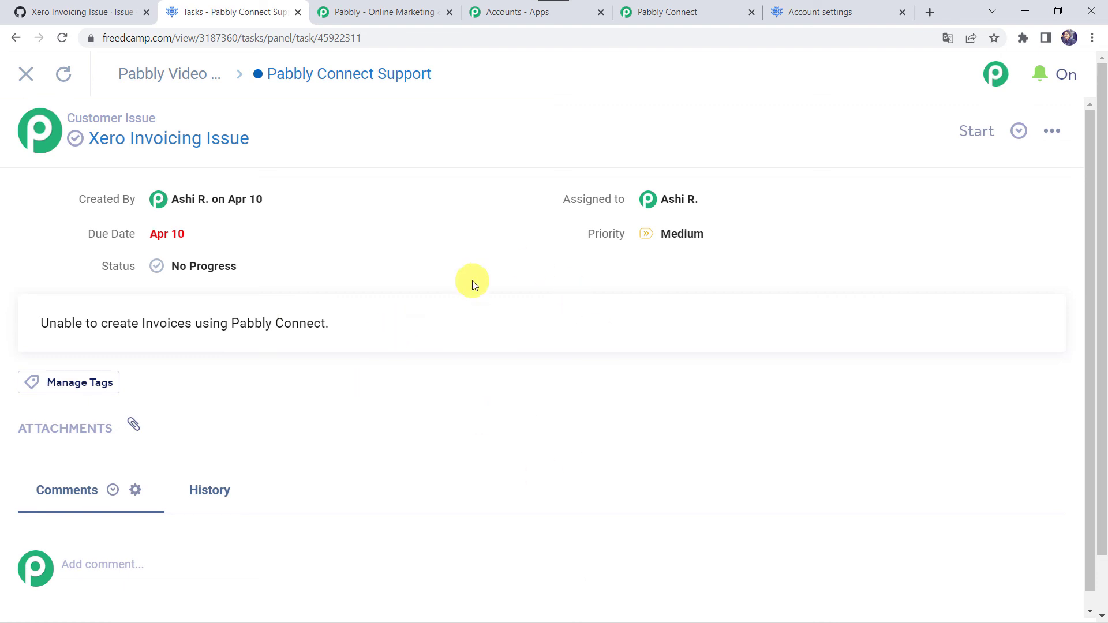
Return to Pabbly Connect, collapse the FreedCamp, Date/Time Formatter and GitHub steps, and review the whole workflow
left_click(692, 11)
scroll(167, 182, "up", 15)
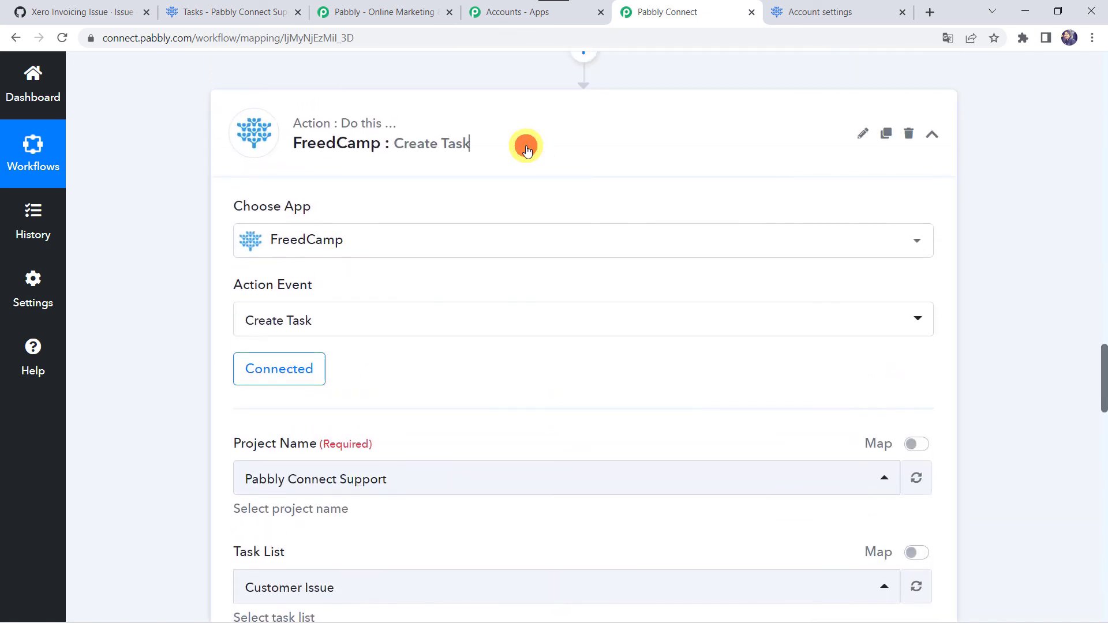
left_click(526, 149)
scroll(525, 149, "up", 10)
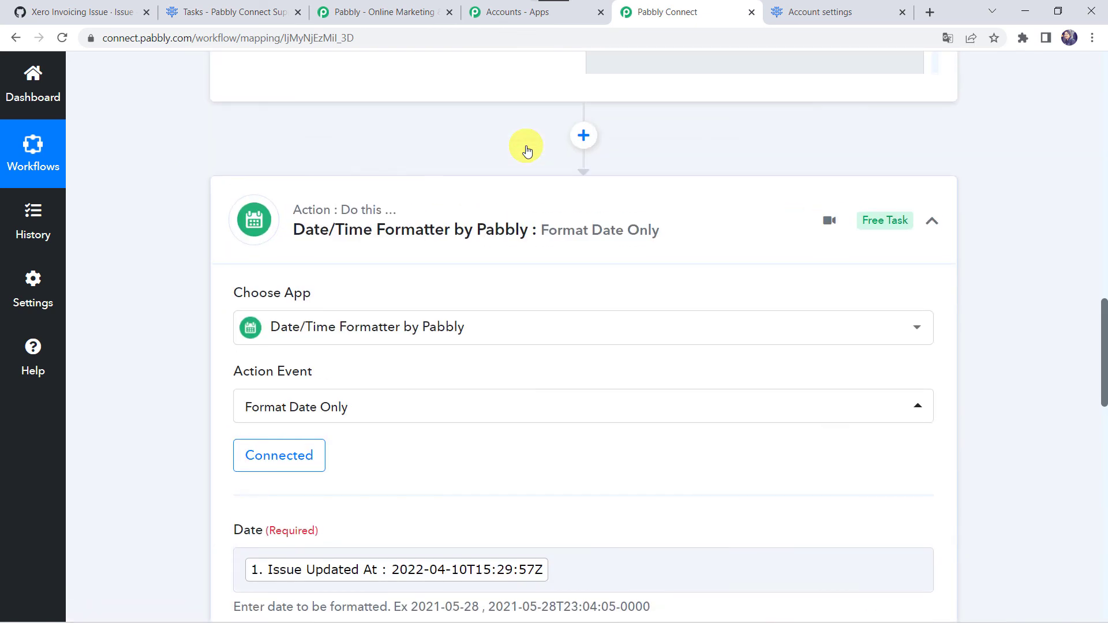
left_click(554, 219)
scroll(551, 222, "up", 15)
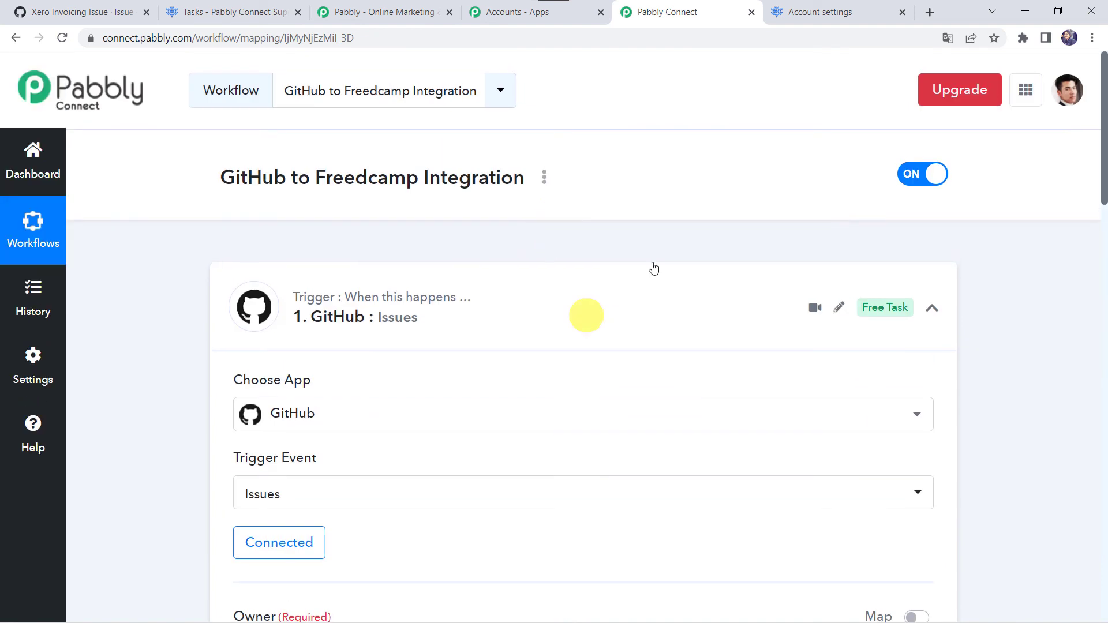
left_click(547, 302)
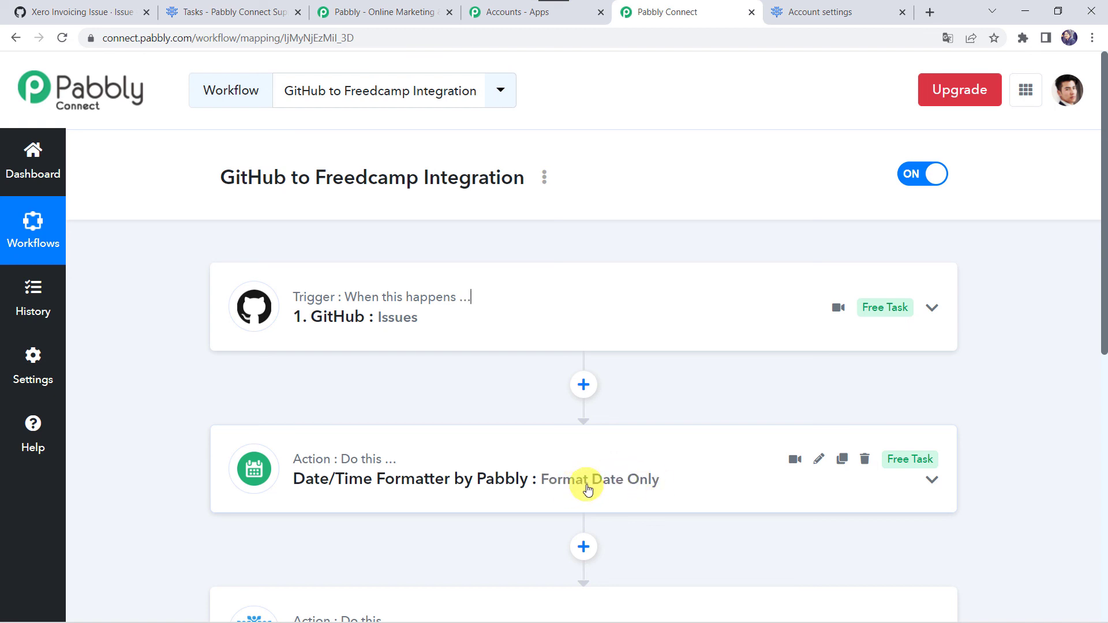
scroll(577, 456, "down", 3)
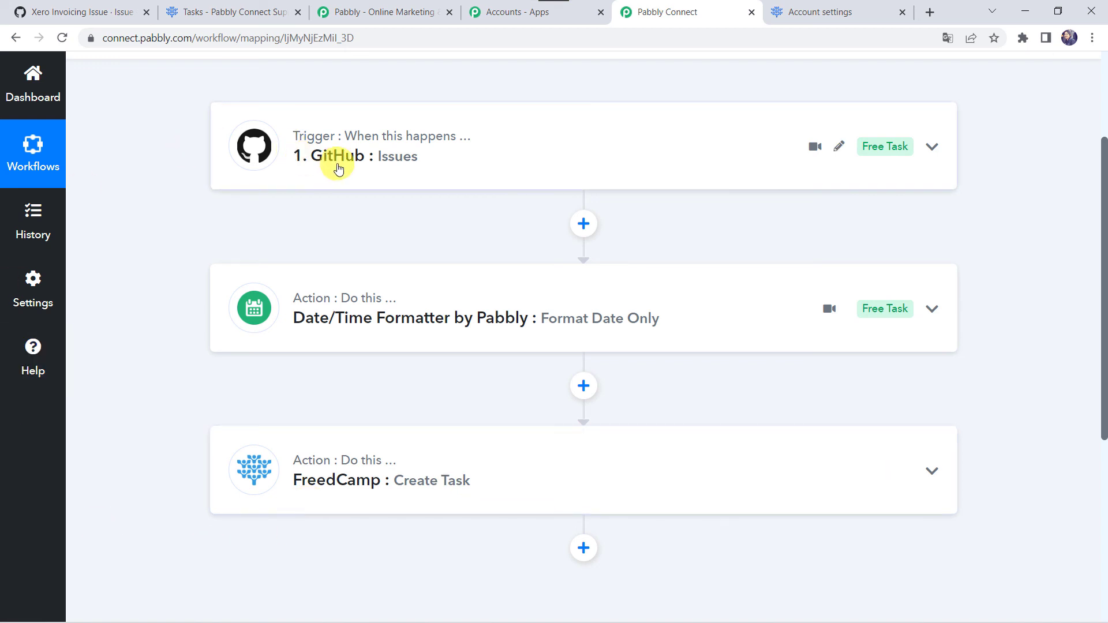
scroll(351, 507, "up", 3)
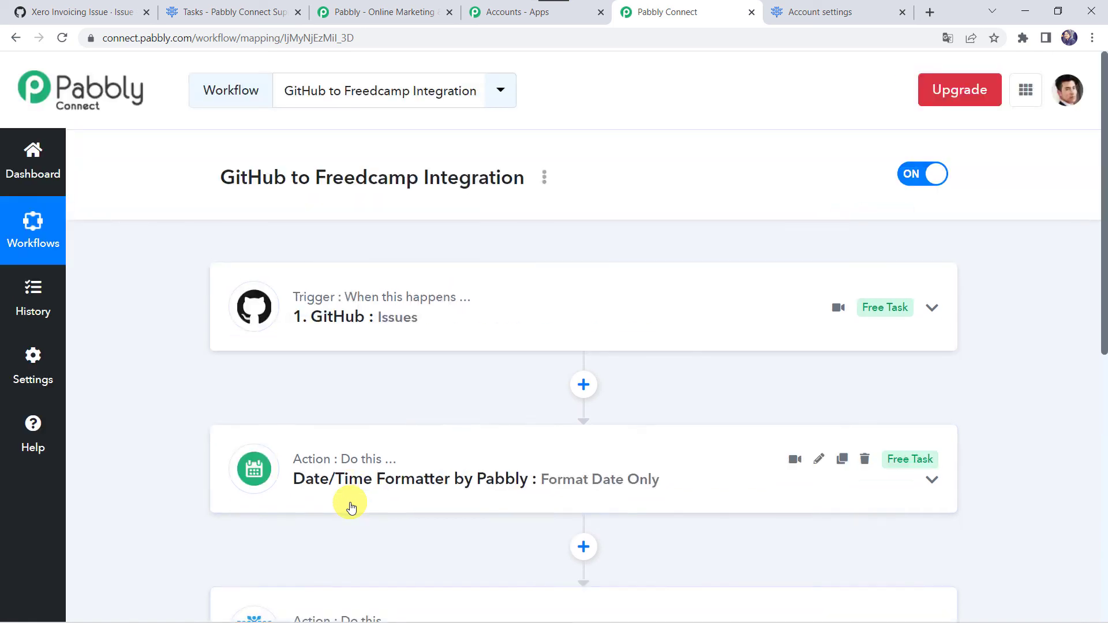